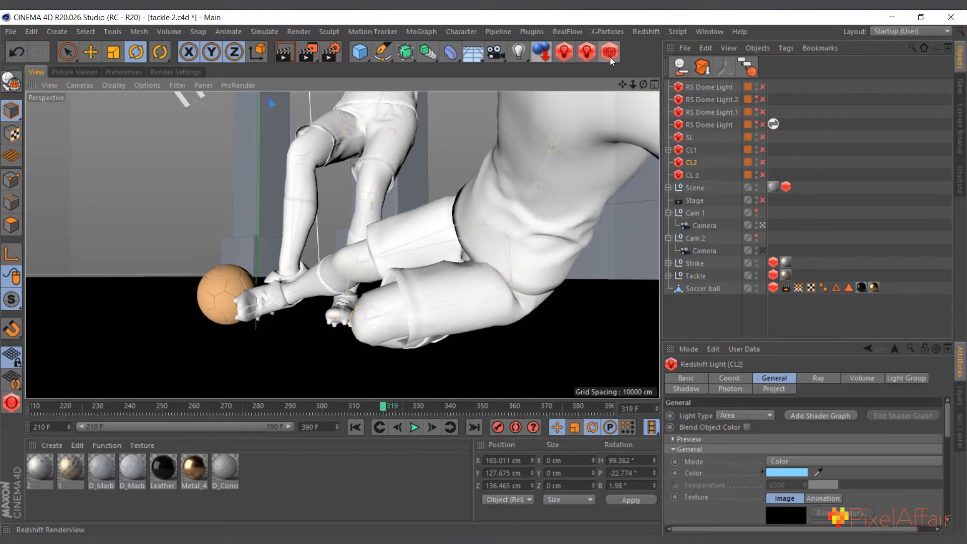
Open the Redshift RenderView, start the interactive render, and place its window clear of the object list
click(646, 32)
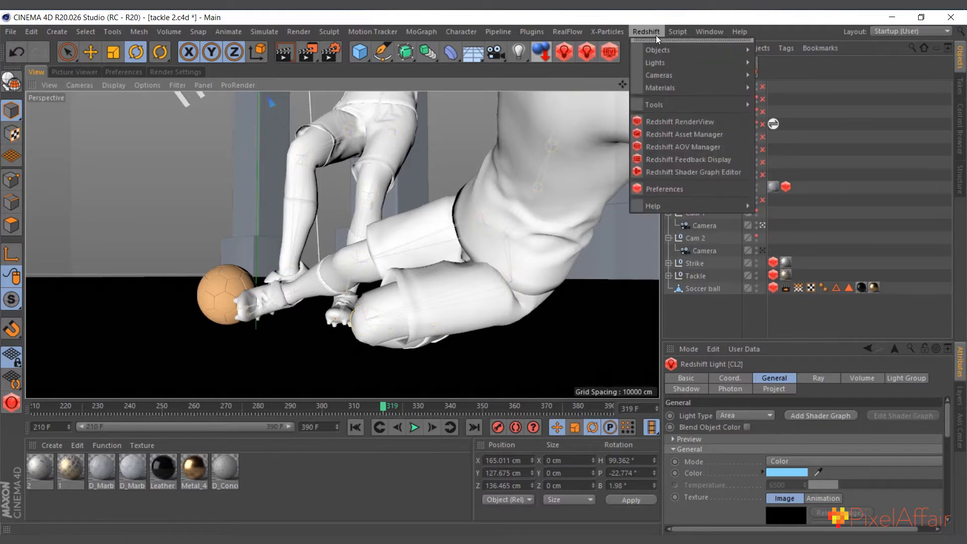
click(621, 17)
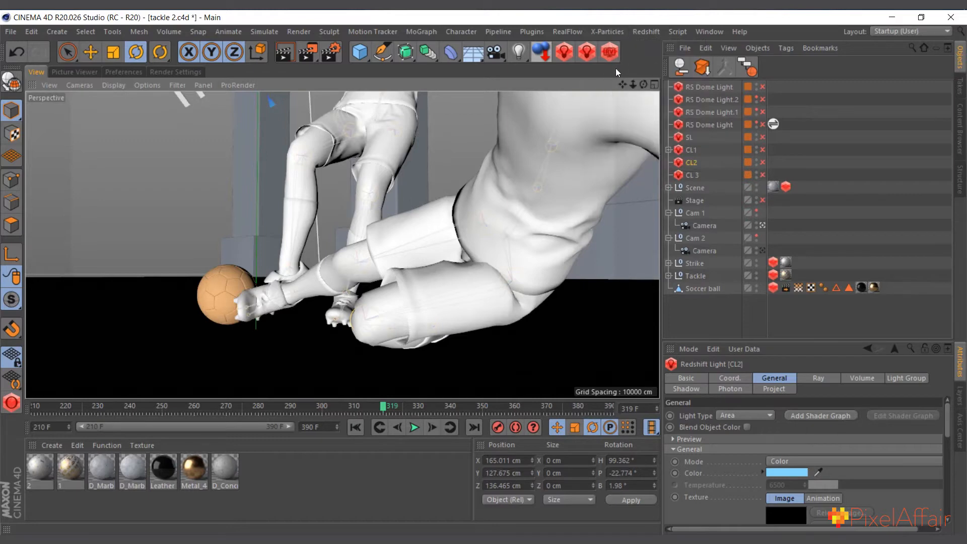
click(610, 55)
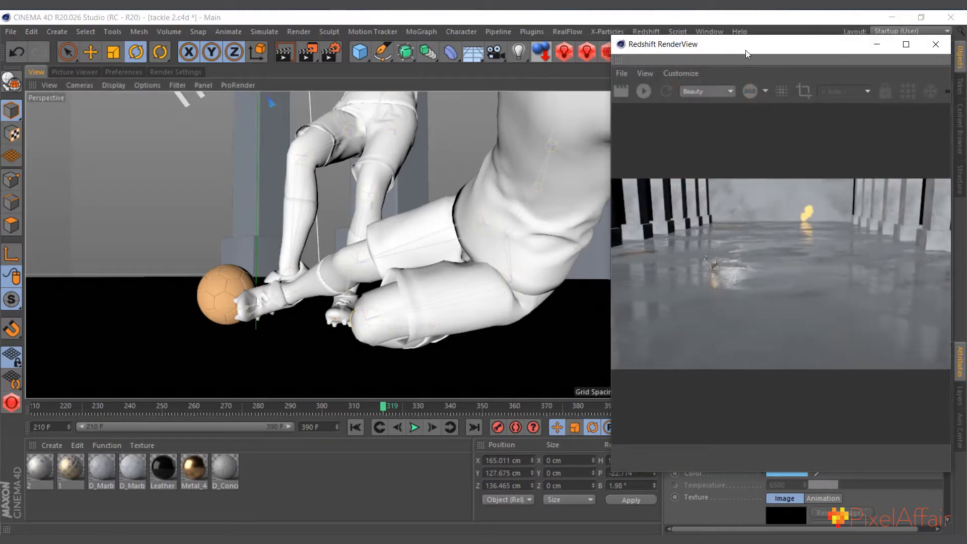
drag(745, 50, 579, 67)
click(479, 110)
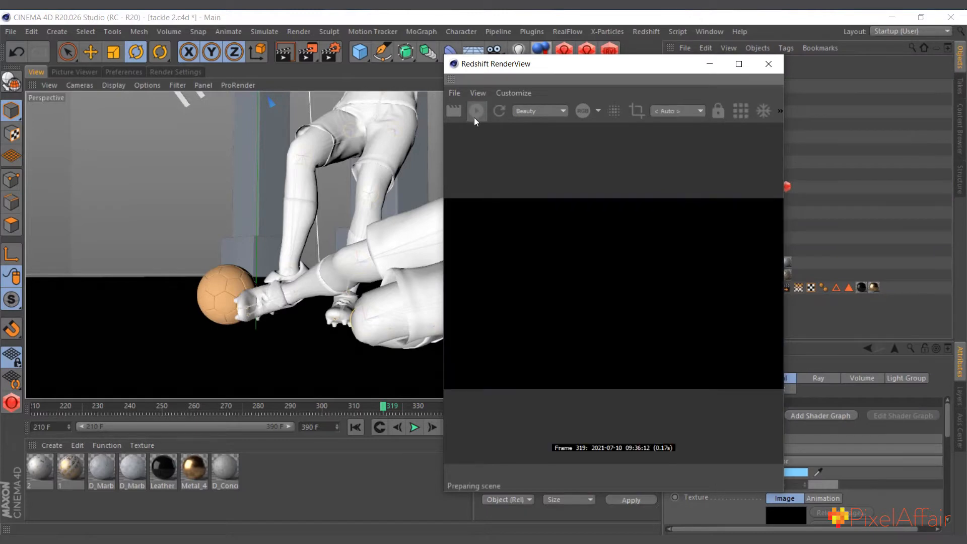
drag(574, 66, 325, 77)
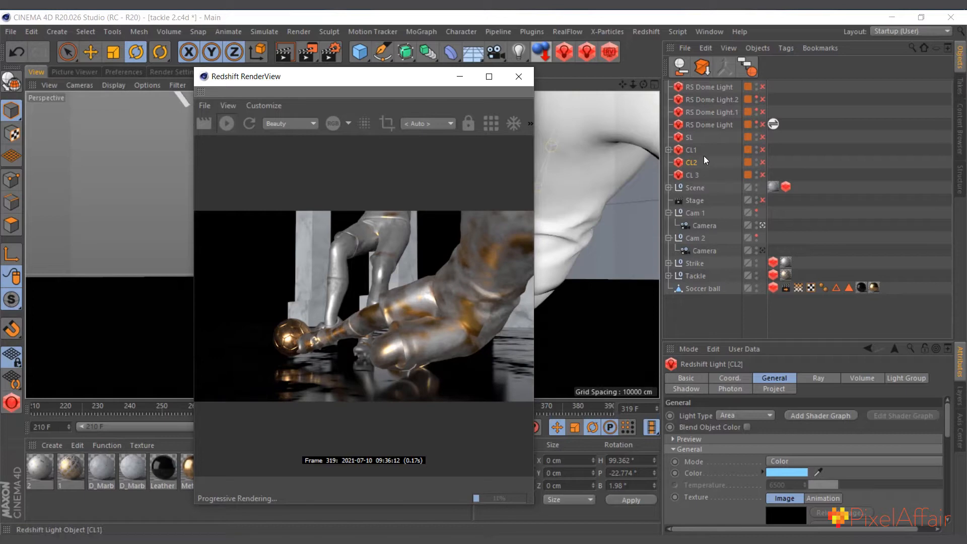
drag(384, 78, 476, 86)
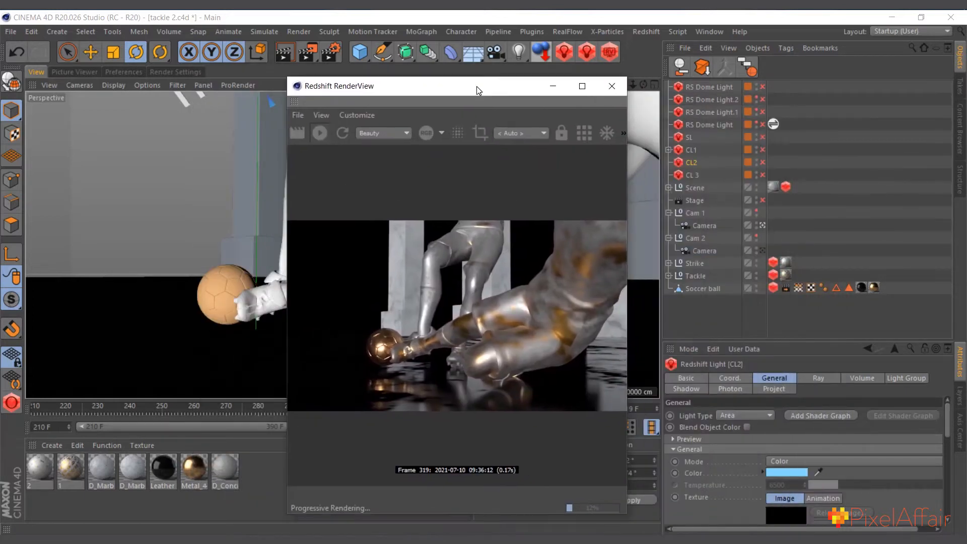
Leave the Cam 1 camera for a distant overview of the colonnade and enable the SL area light beside it
click(763, 225)
scroll(195, 209, down, 12)
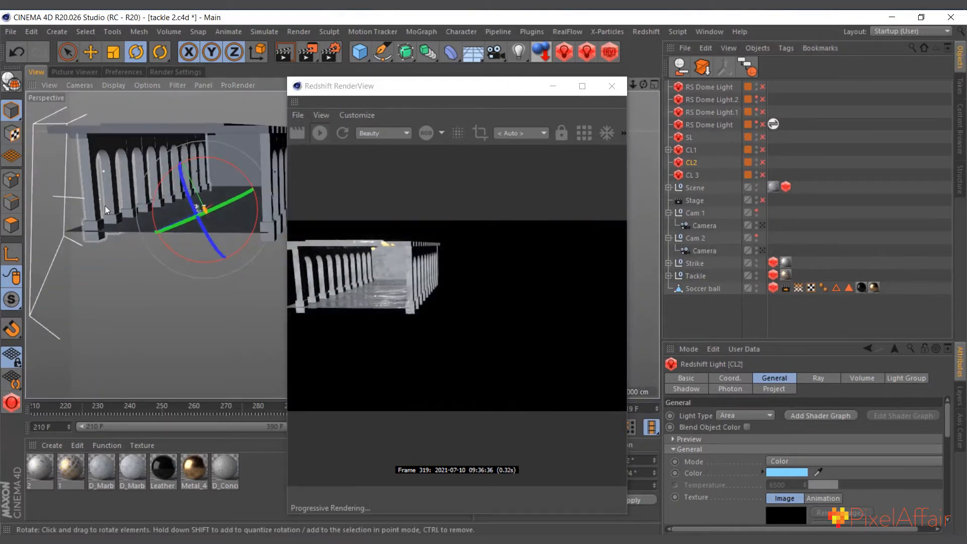
drag(473, 85, 684, 124)
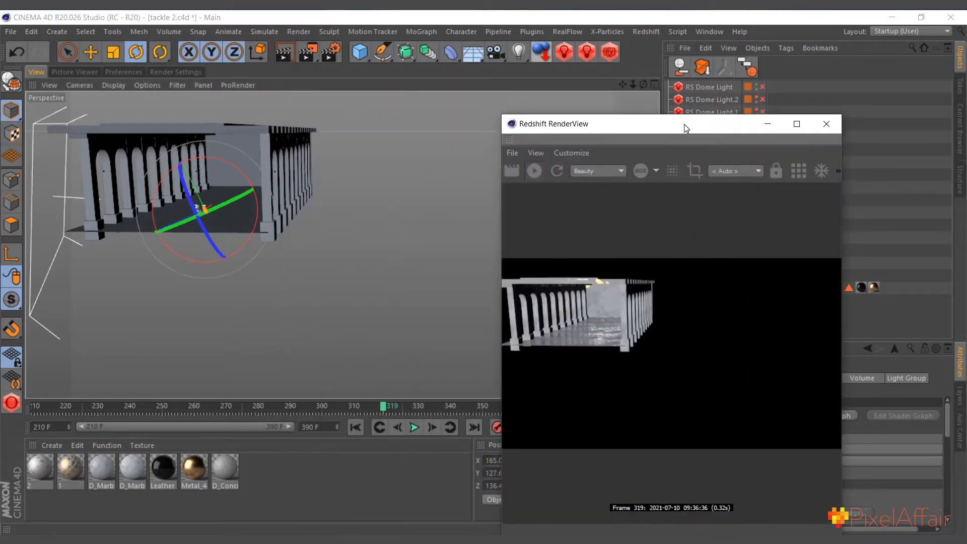
mouse_move(644, 84)
mouse_down()
mouse_move(694, 71)
mouse_move(621, 83)
mouse_move(638, 85)
mouse_up()
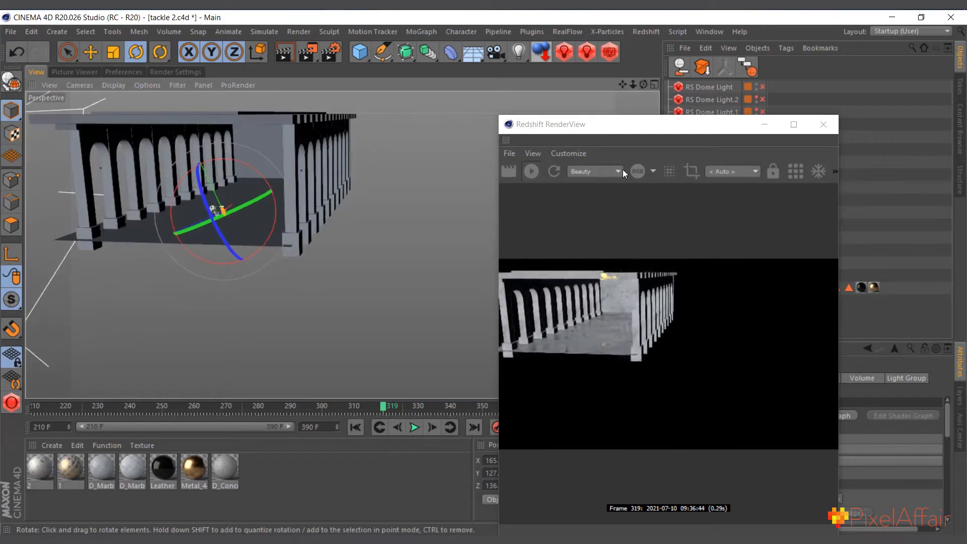
drag(668, 127, 454, 122)
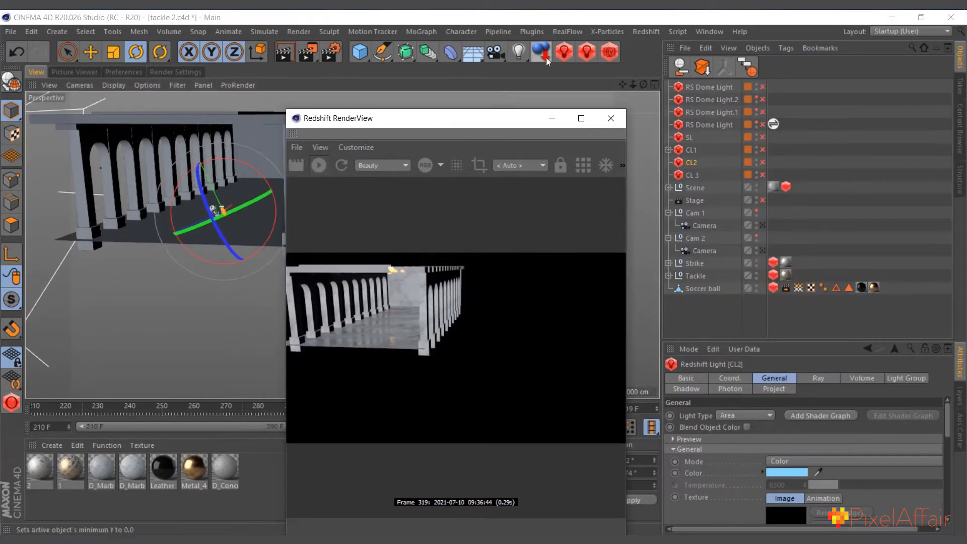
drag(624, 86, 711, 101)
click(124, 190)
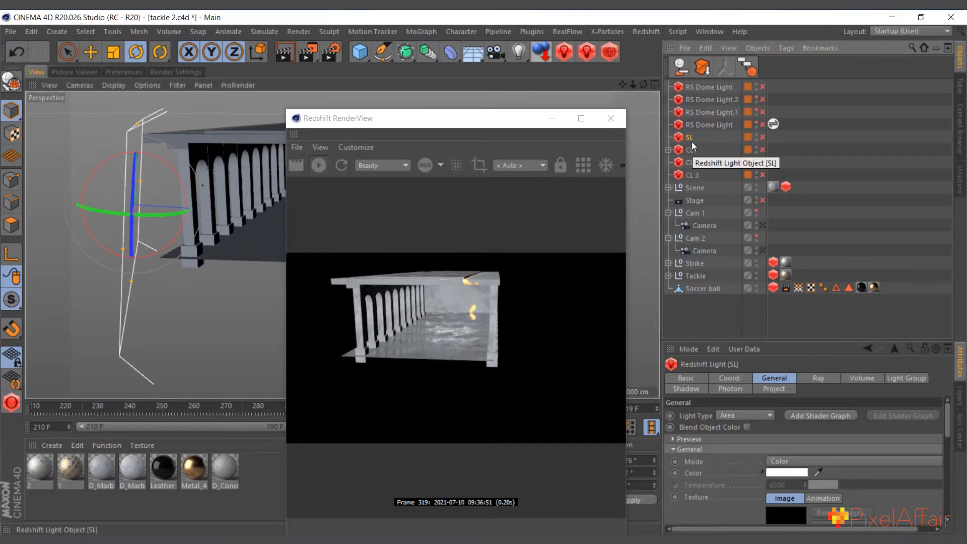
click(762, 137)
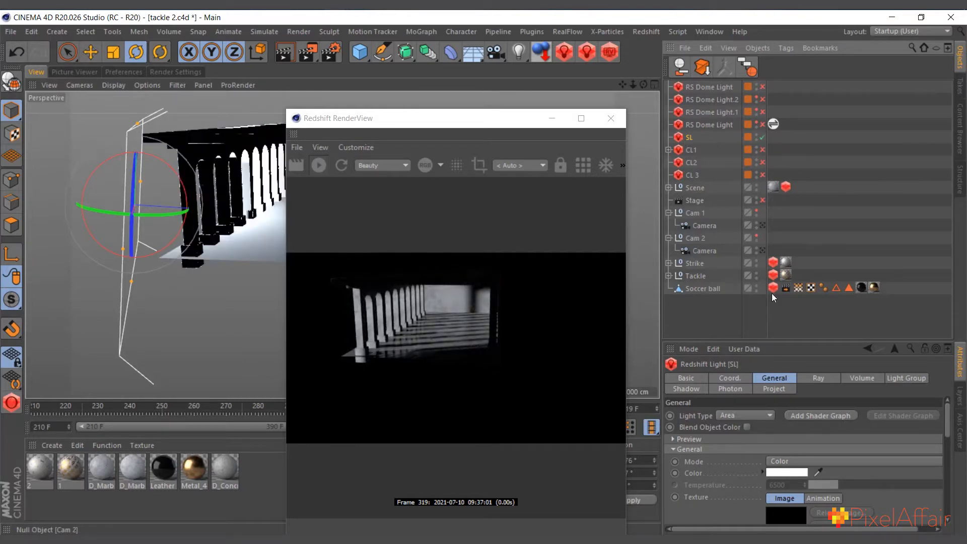
Examine the SL light's area and general settings, including size, spread, colour and intensity
click(693, 449)
drag(798, 339, 799, 233)
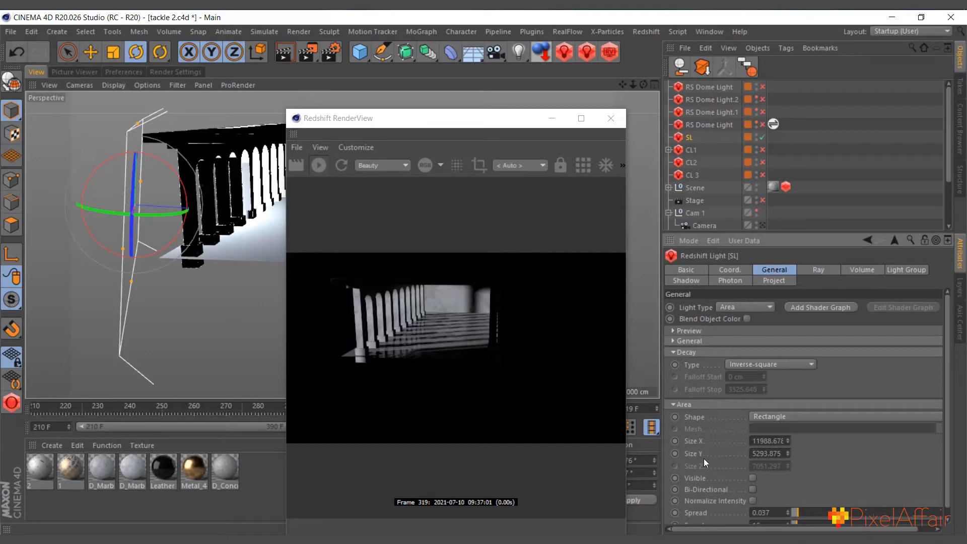
click(686, 341)
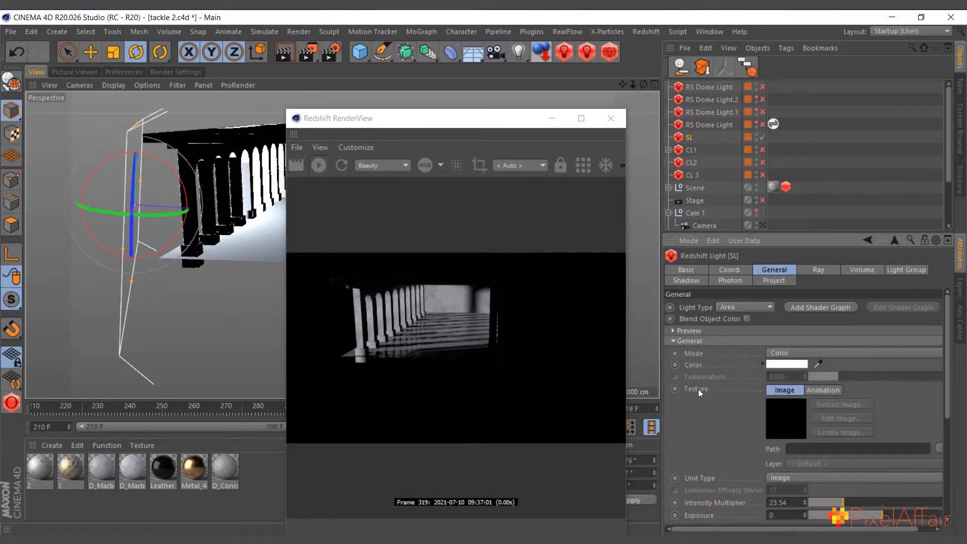
scroll(710, 405, down, 3)
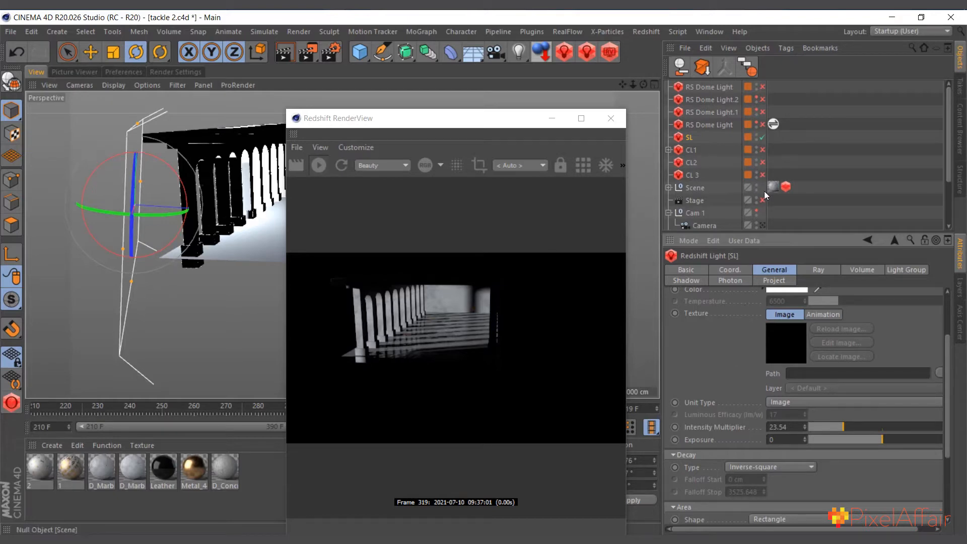
Return to the Cam 1 camera view and switch the SL light off and on to compare its effect
click(763, 226)
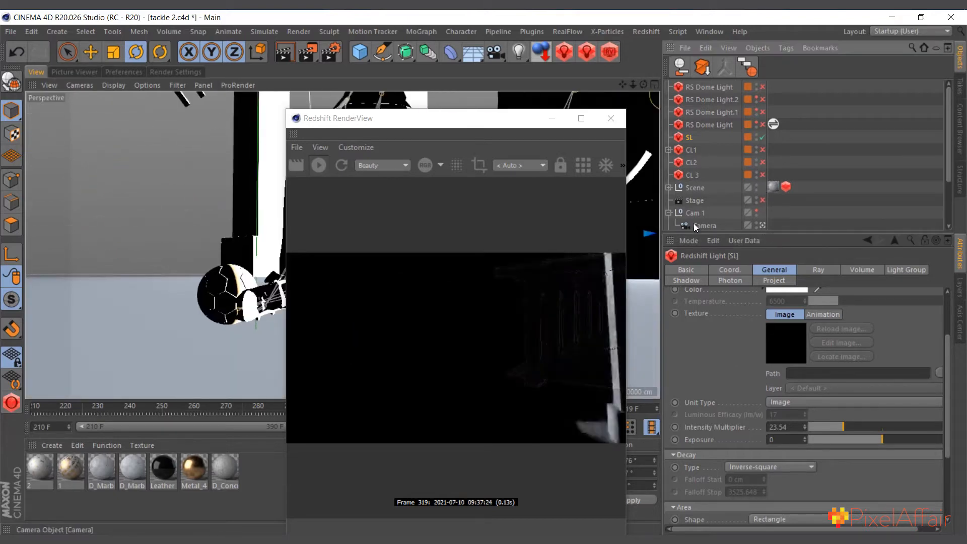
click(763, 136)
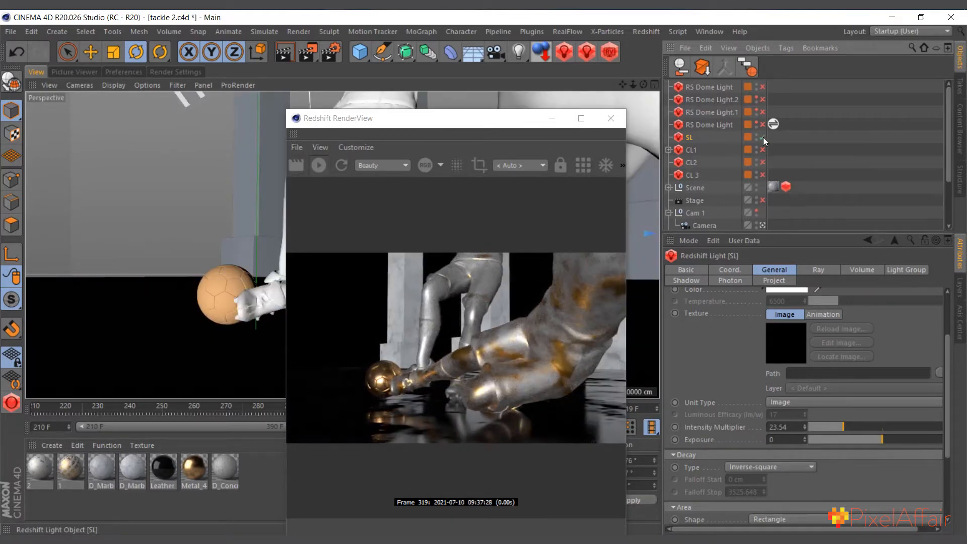
click(763, 137)
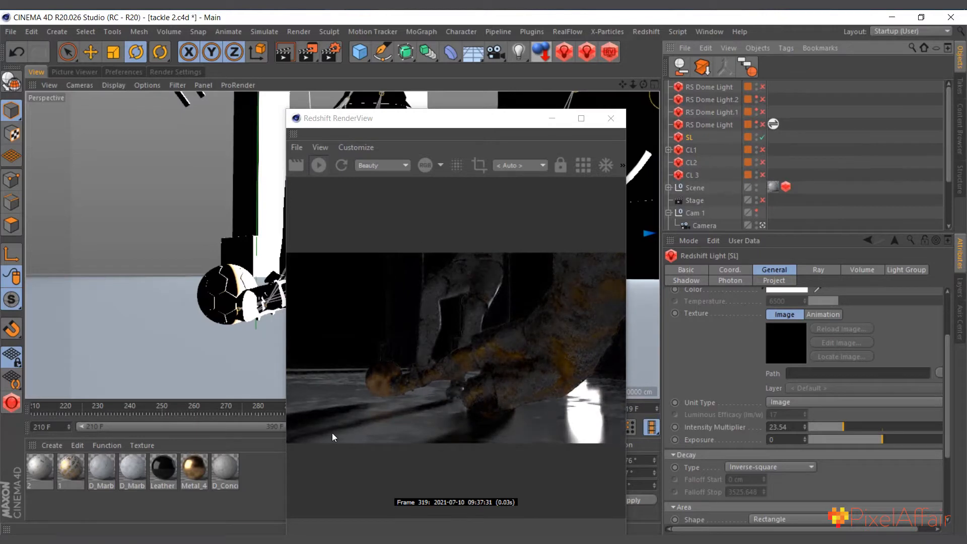
drag(433, 127, 395, 81)
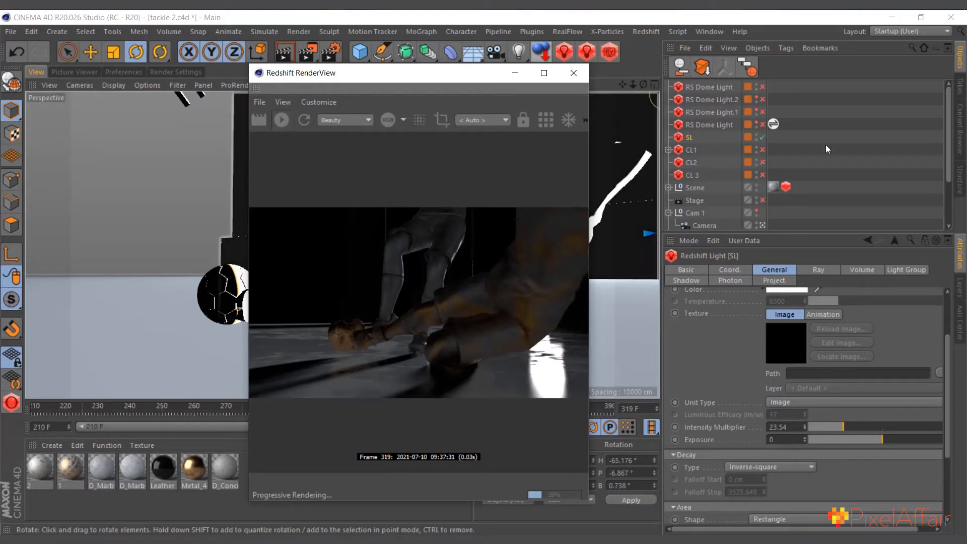
Check the tint colour of the first RS Dome Light in the object list and enable that light
click(709, 87)
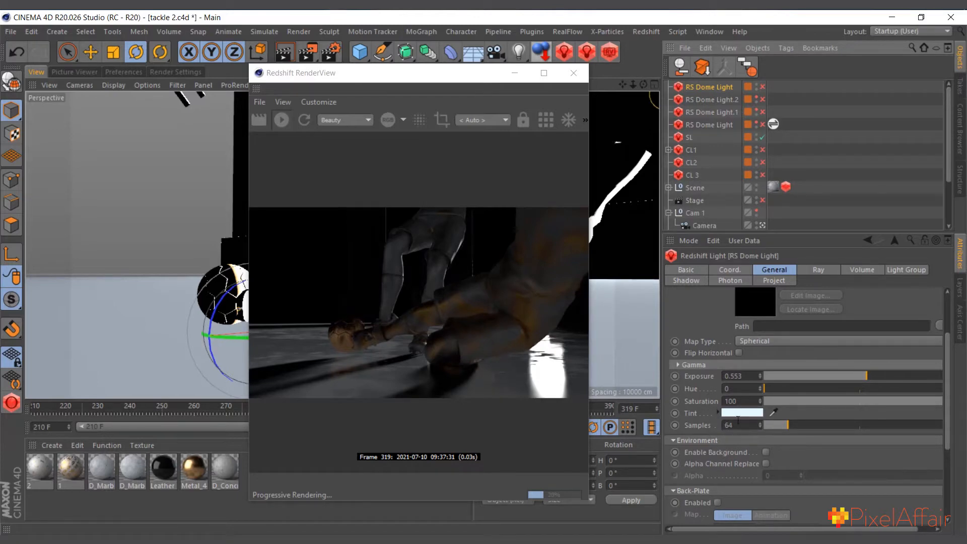
click(732, 414)
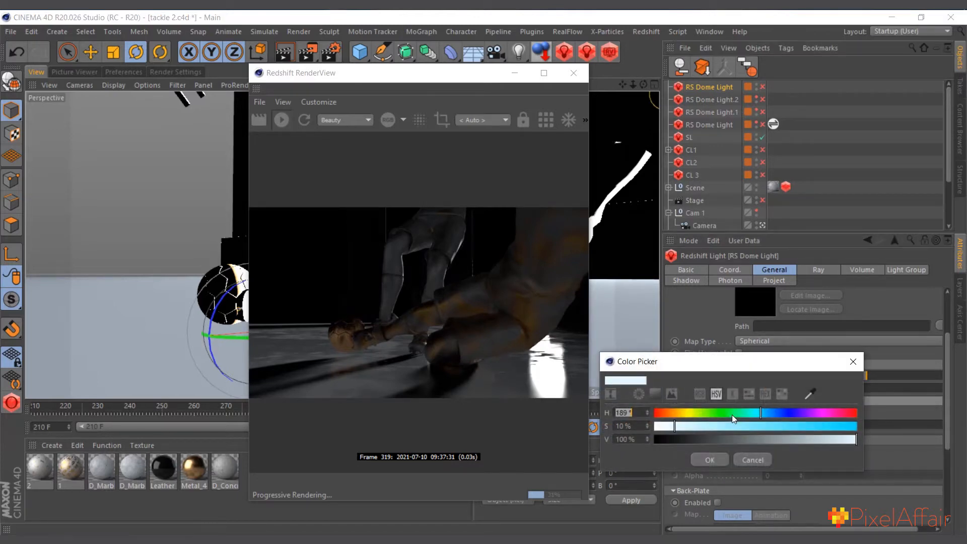
click(709, 459)
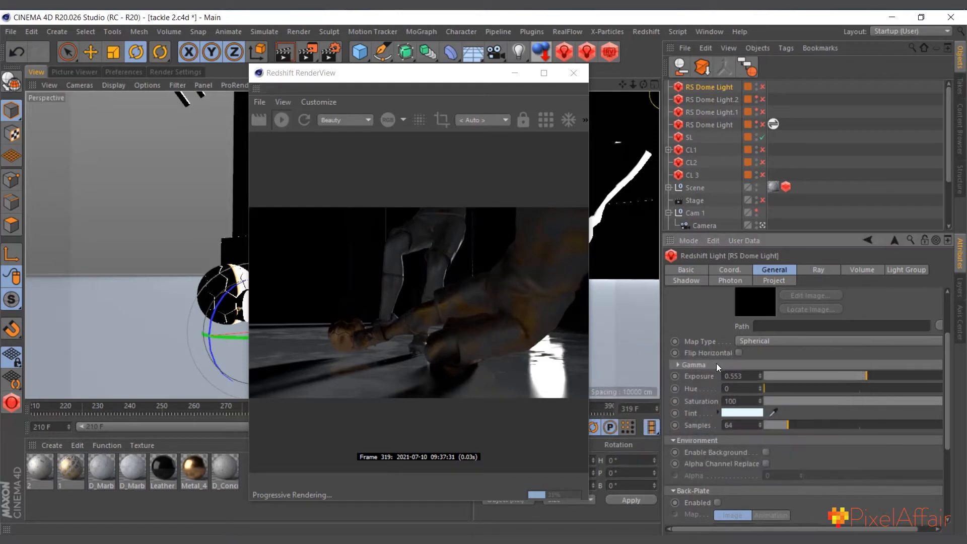
click(762, 87)
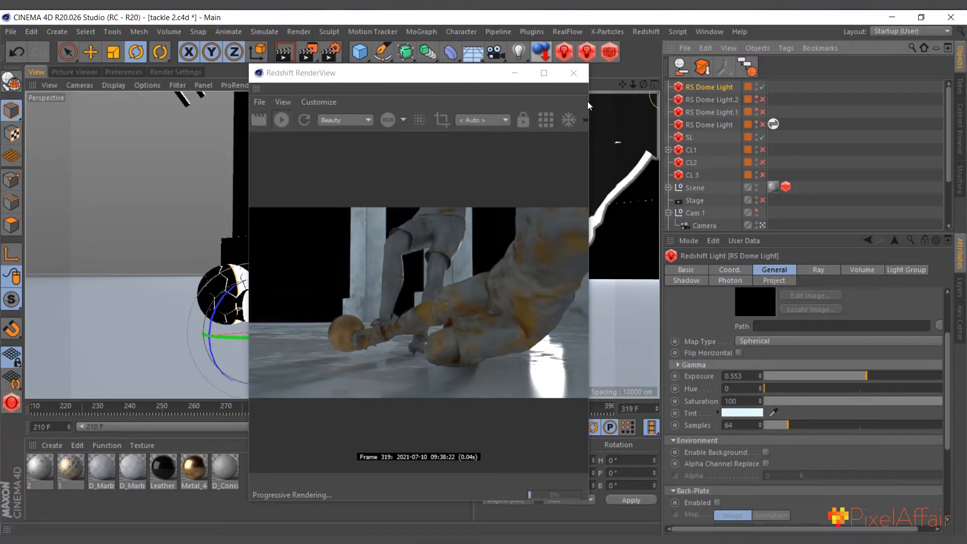
Widen the render window, switch its preview to clay rendering, and move it away from the object list
drag(588, 101, 732, 102)
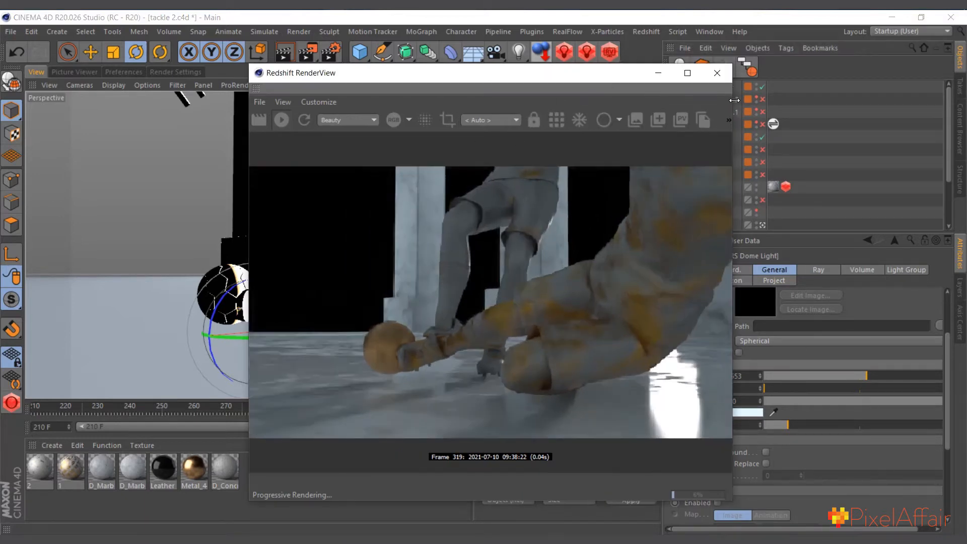
click(606, 123)
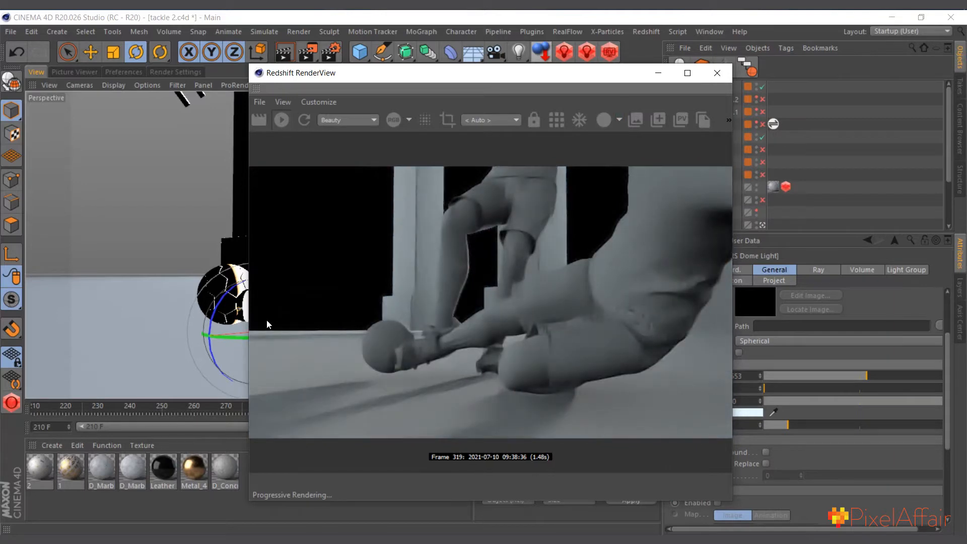
drag(485, 79, 339, 83)
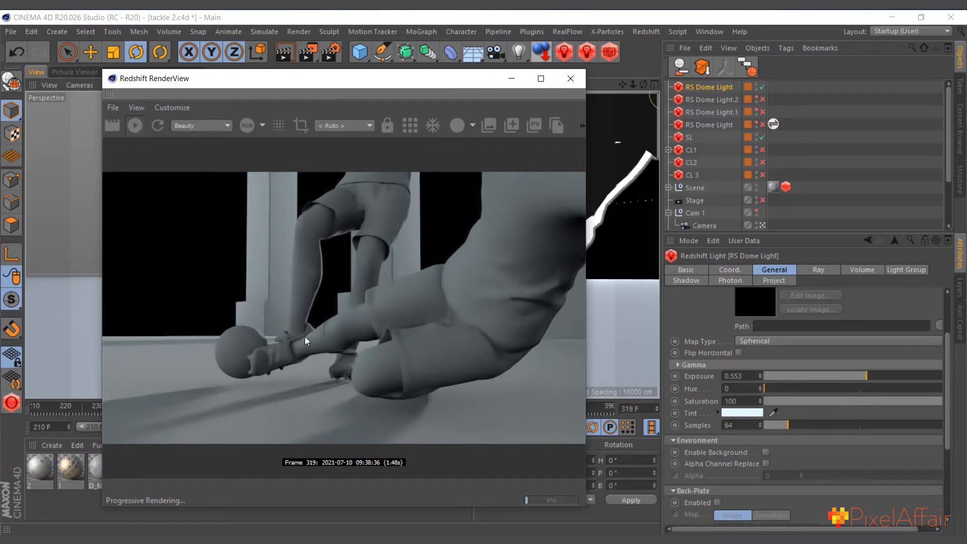
View RS Dome Light.2's Sky__02.hdr image in Photoshop, then return to Cinema 4D and enable the light
click(714, 87)
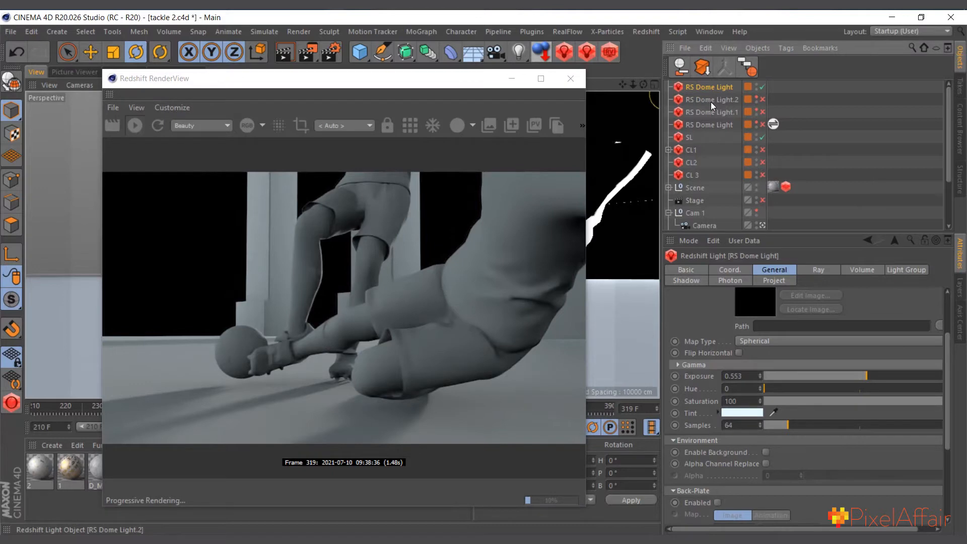
click(711, 100)
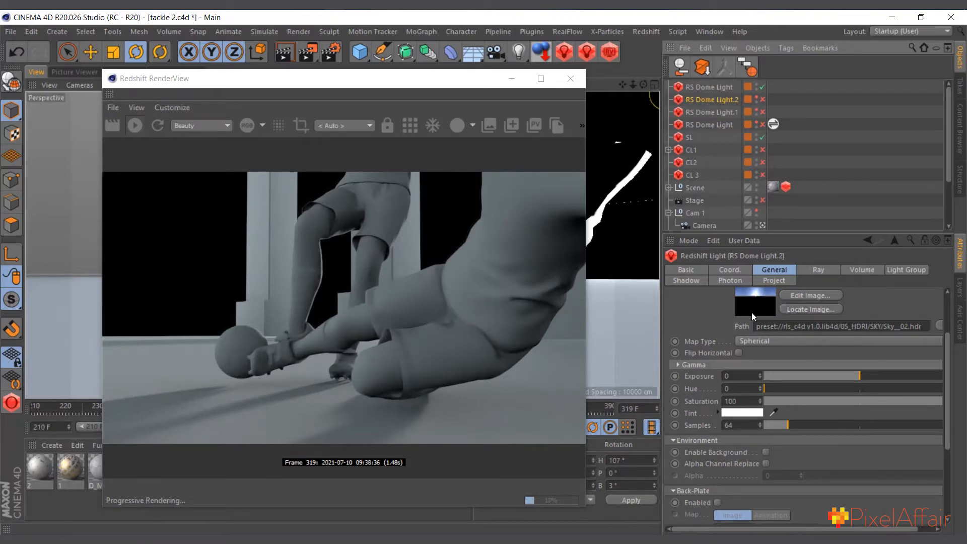
click(810, 298)
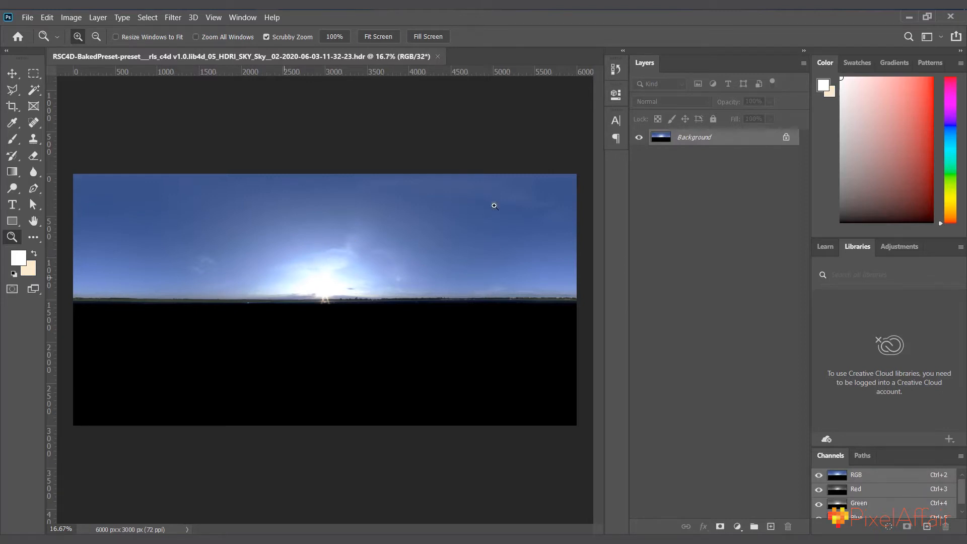
click(903, 19)
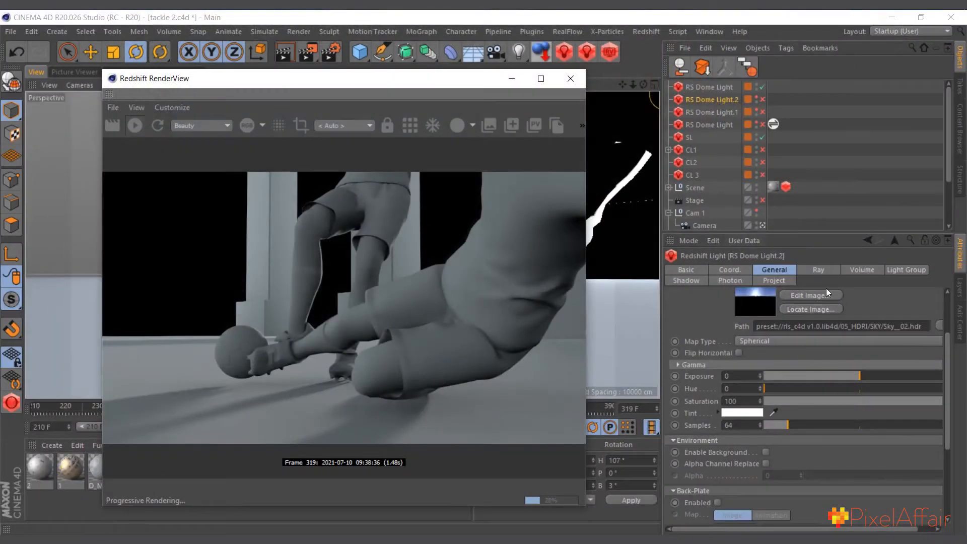
click(760, 102)
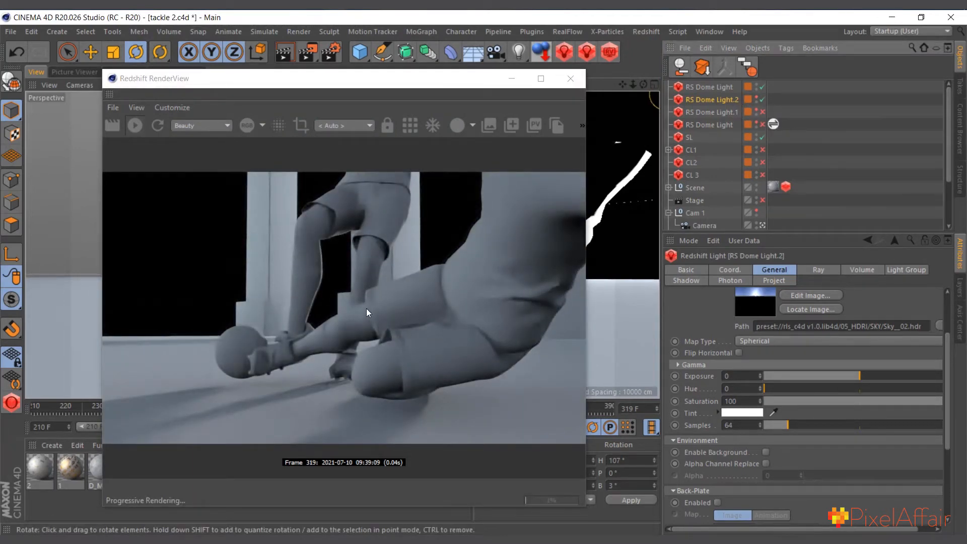
Enable RS Dome Light.1 and the RS Dome Light below it, and open RS Dome Light.1's interior image for viewing
click(721, 112)
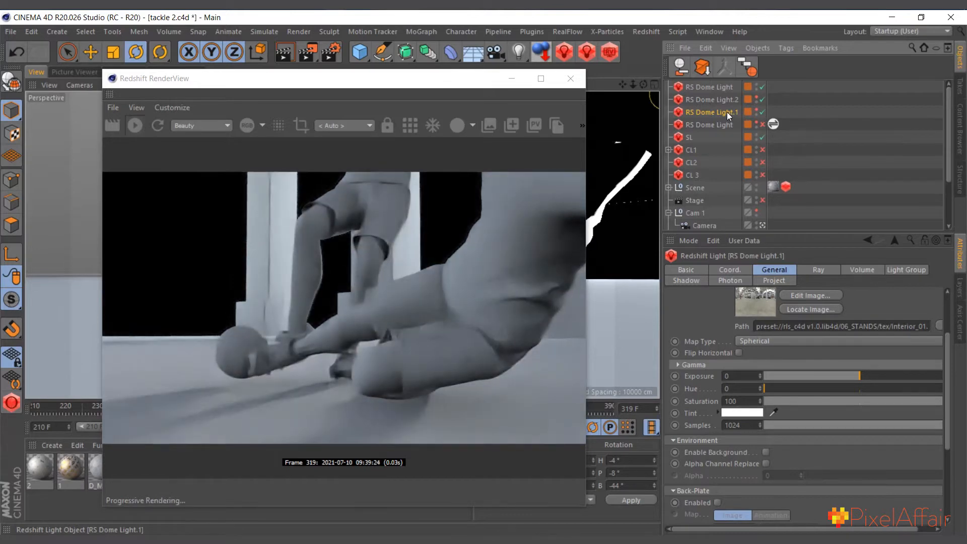
click(811, 297)
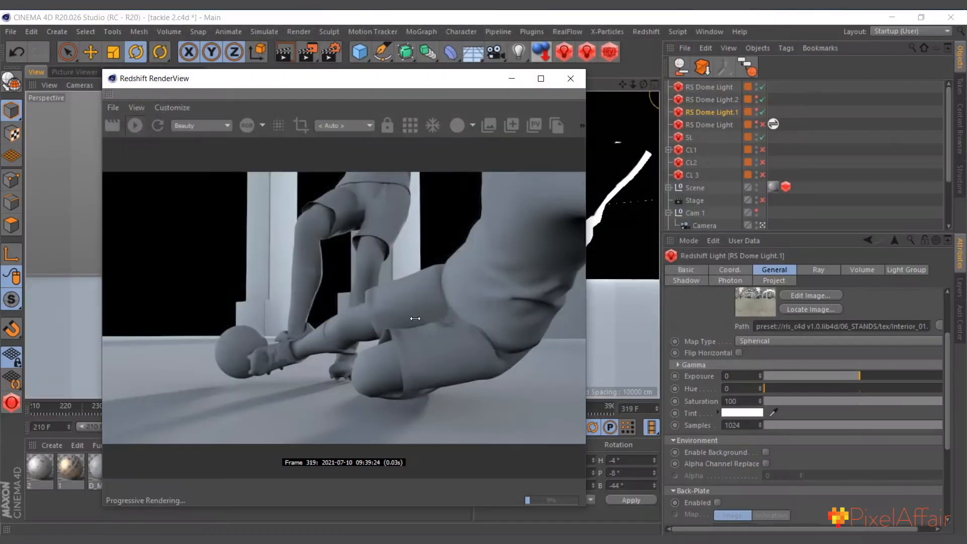
click(721, 126)
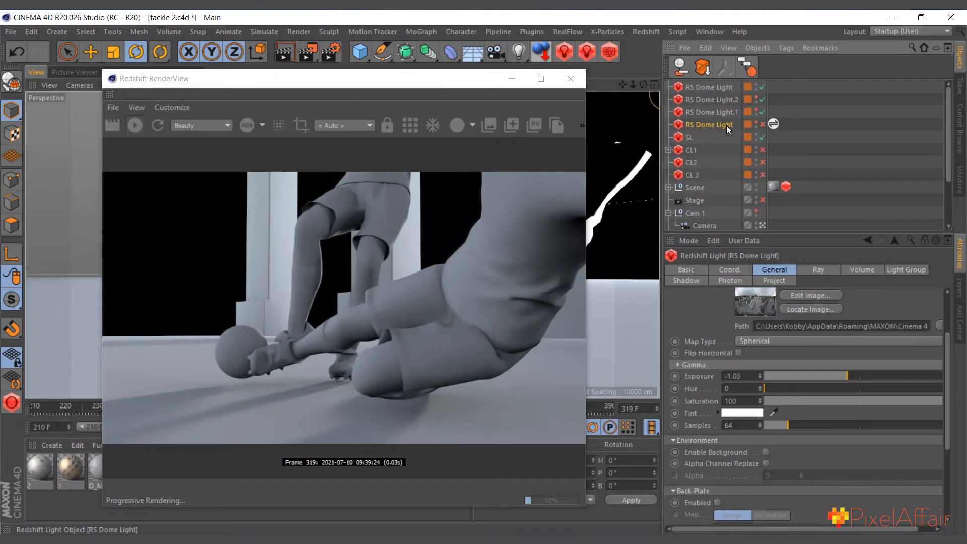
click(760, 125)
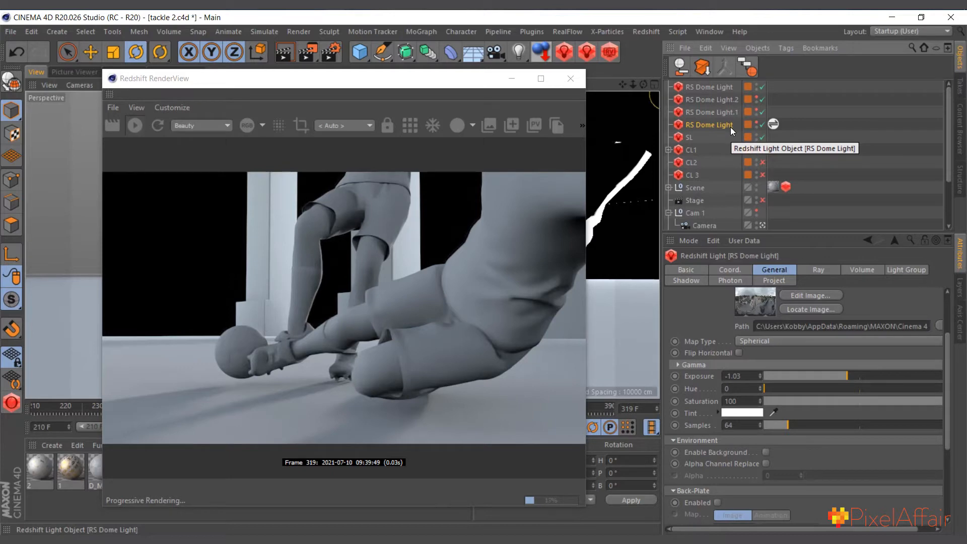
Enable the CL1 light, expand its hierarchy, and check the settings of its child Cloner and Cube
click(691, 150)
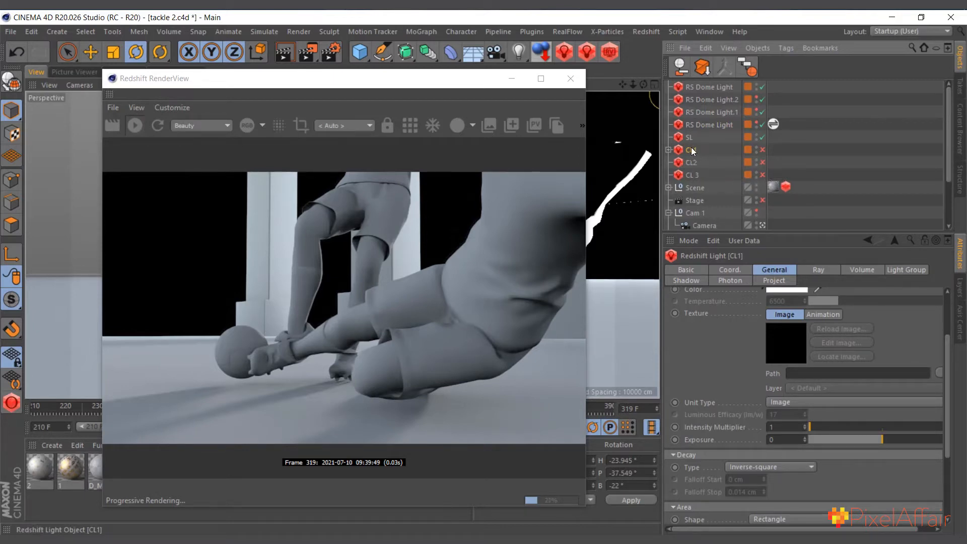
click(762, 149)
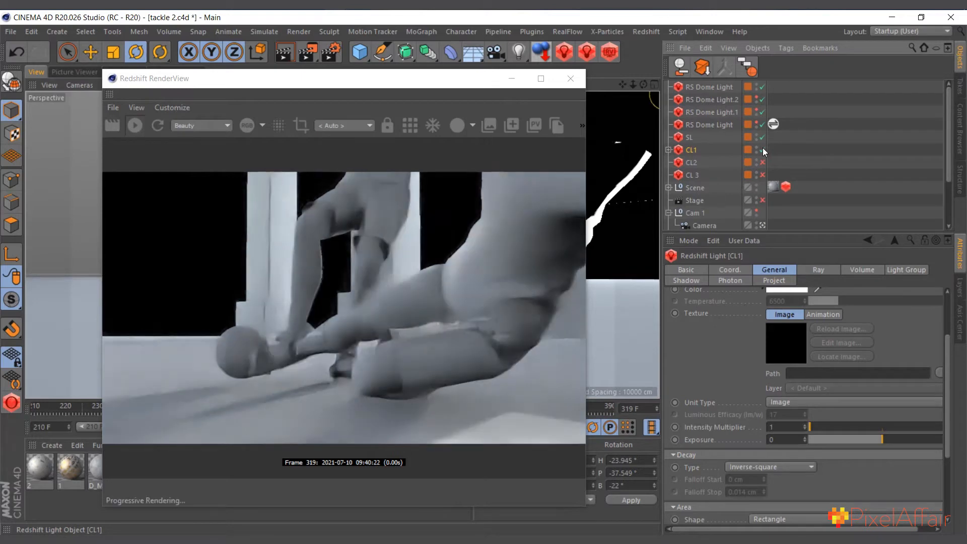
click(668, 149)
click(701, 163)
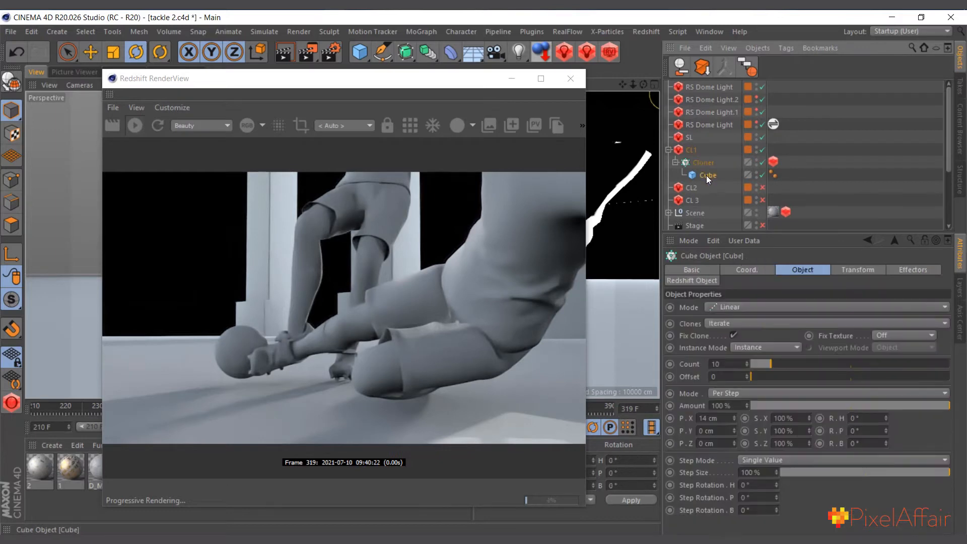
click(706, 176)
scroll(745, 201, down, 3)
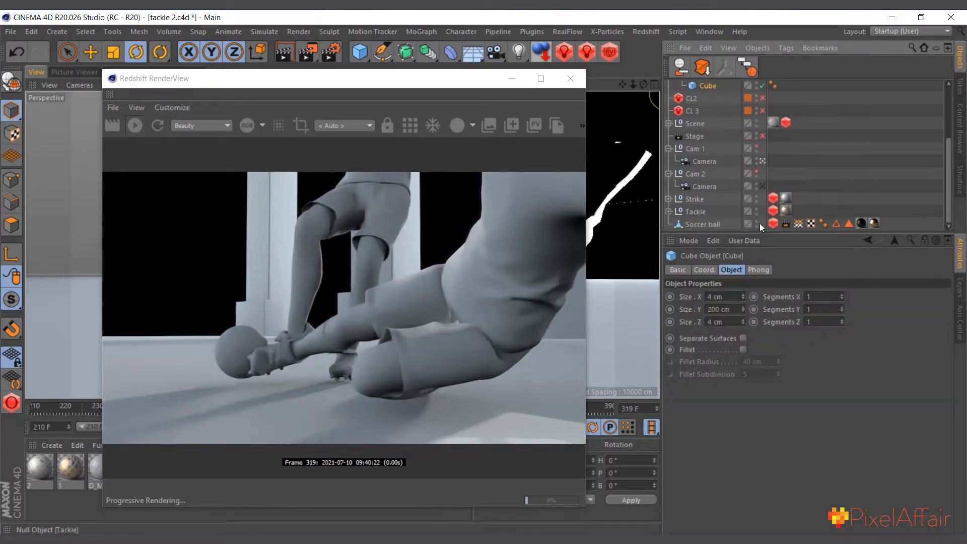
Leave the Cam 1 camera view, uncover the viewport, and examine the cloned bars around the two players in the scene and render
click(762, 161)
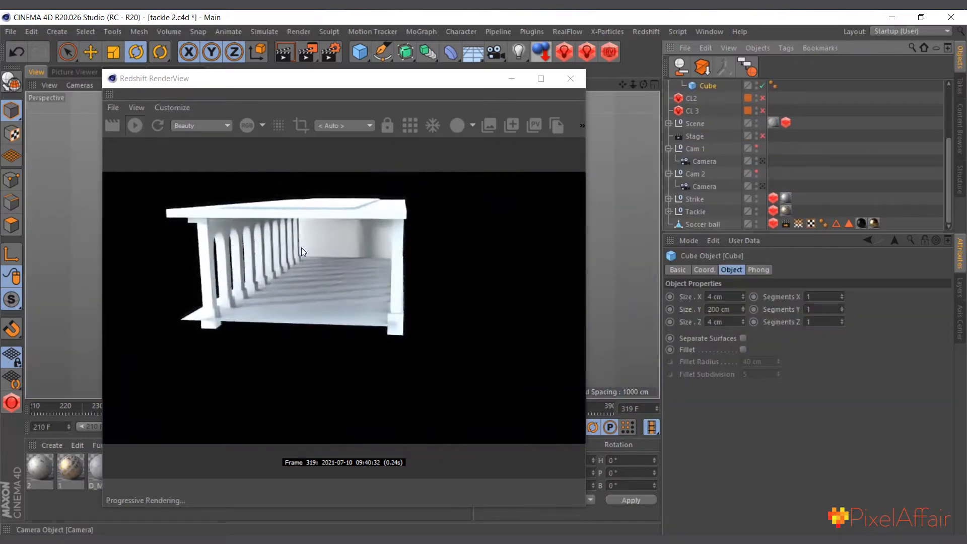
scroll(329, 283, up, 5)
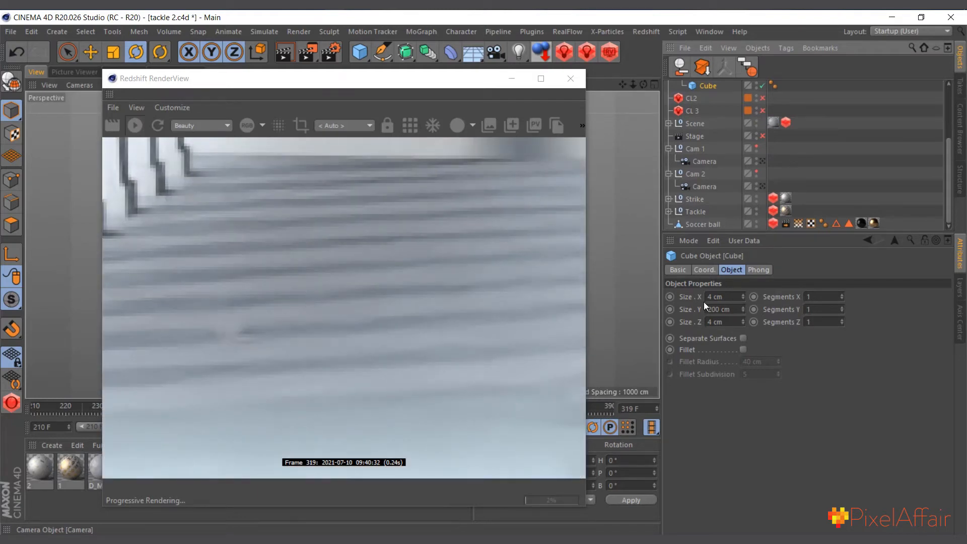
click(705, 87)
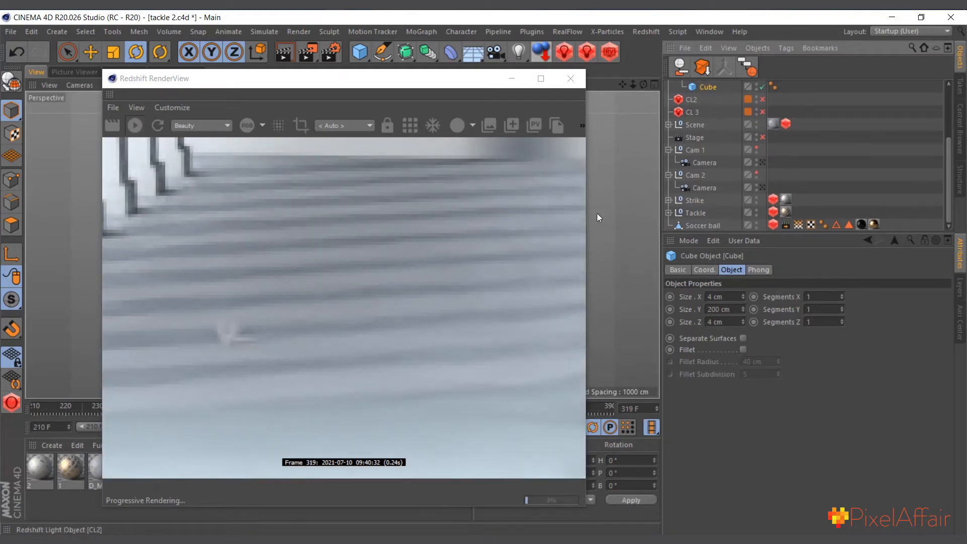
scroll(383, 312, down, 2)
scroll(335, 308, down, 3)
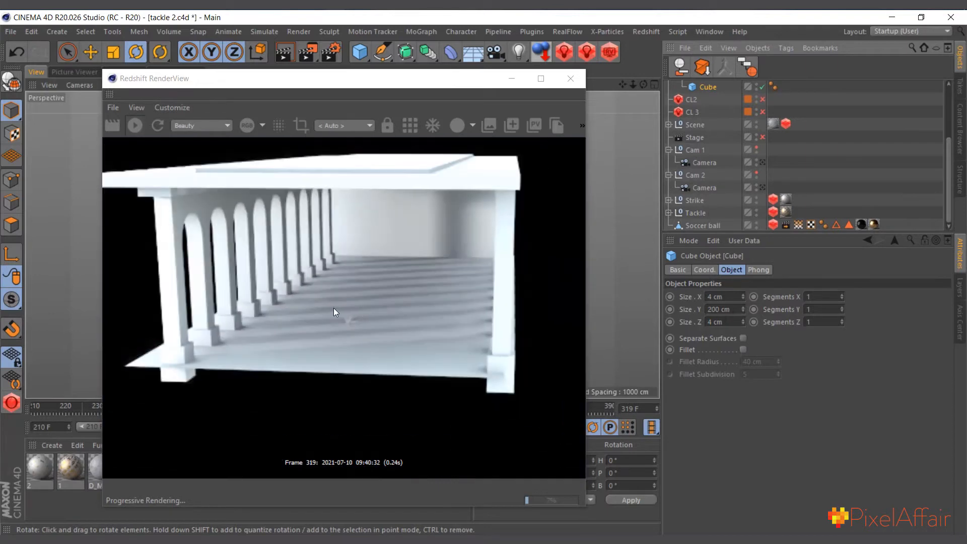
drag(372, 83, 799, 129)
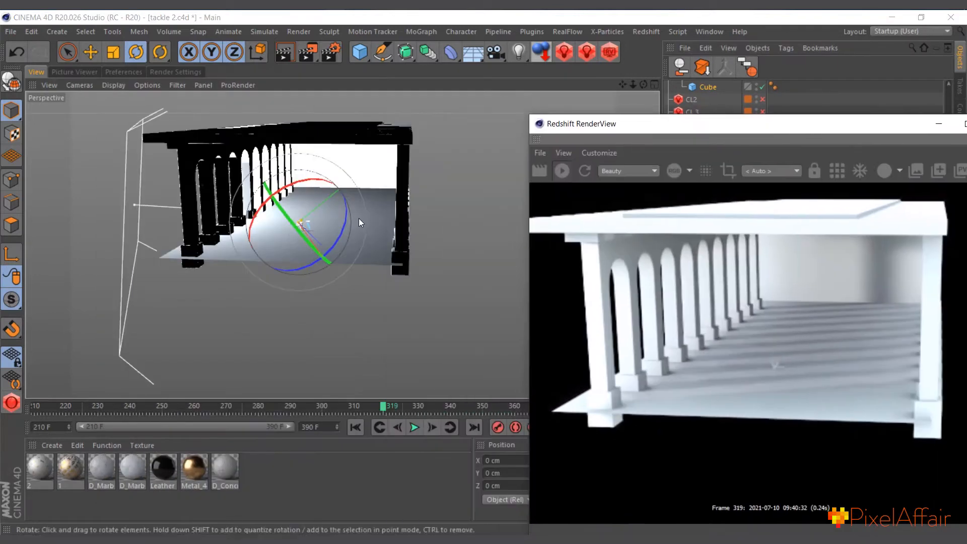
scroll(299, 214, up, 12)
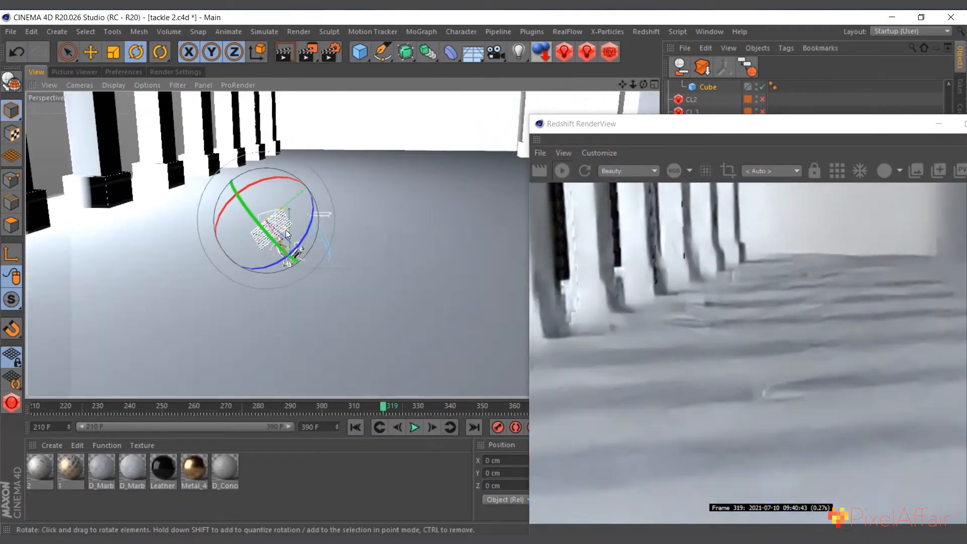
scroll(292, 237, up, 6)
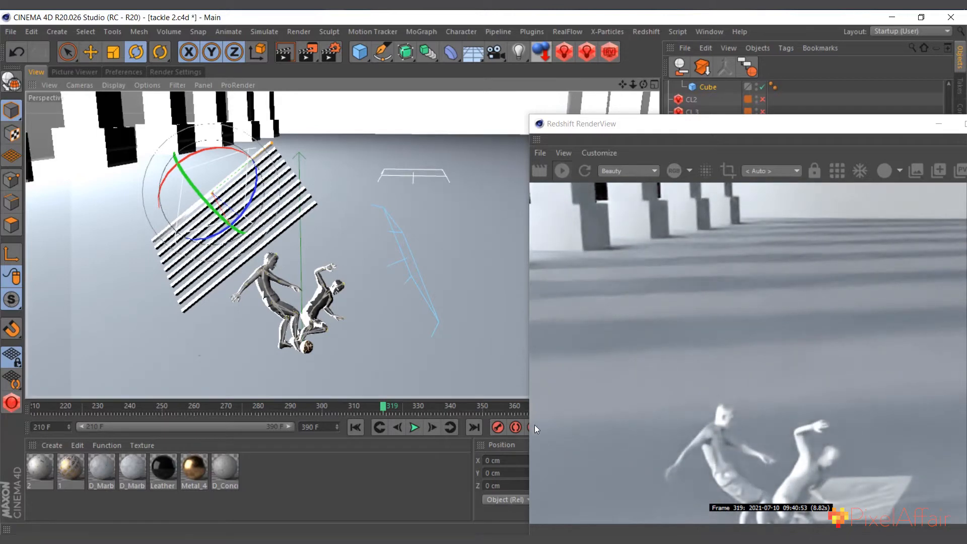
scroll(250, 253, up, 2)
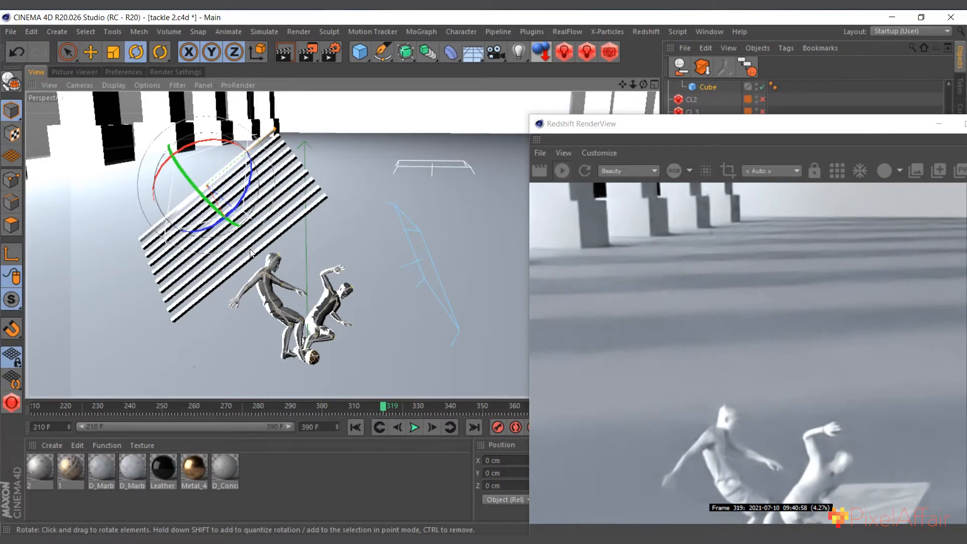
Bring the render window back over the viewport and enable the CL2 light
drag(655, 132, 230, 68)
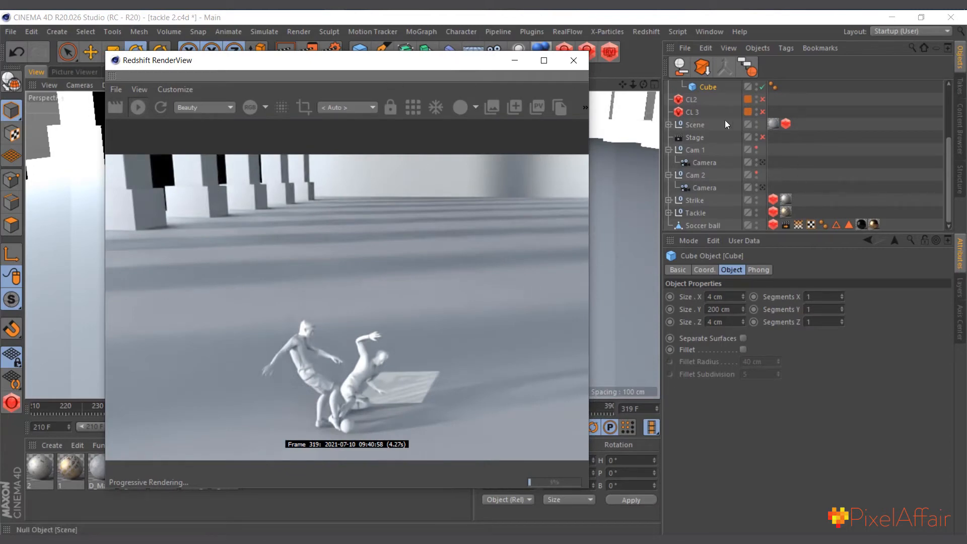
scroll(715, 165, up, 4)
click(693, 188)
click(762, 188)
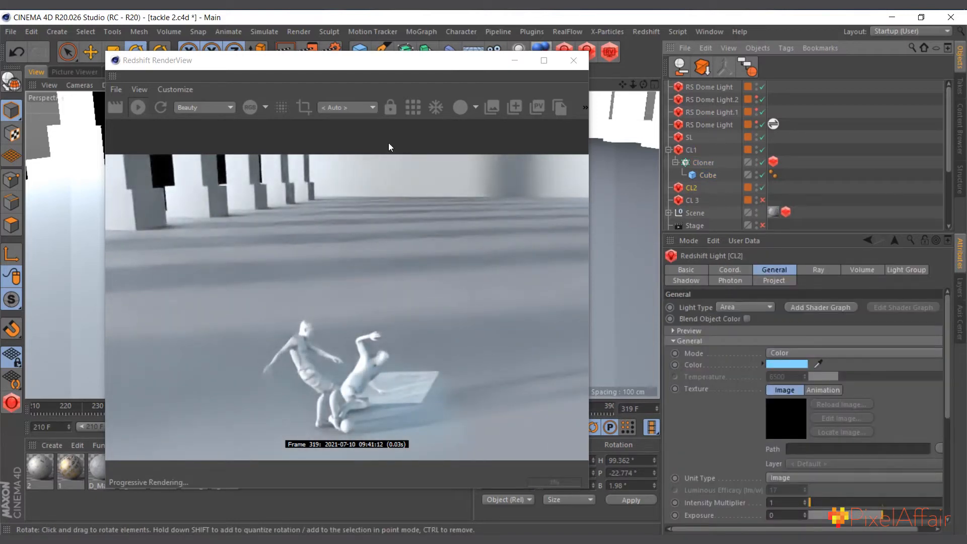
Move the render window down to reveal the lights around the players, enable CL 3, and collapse CL1's hierarchy
drag(381, 65, 339, 359)
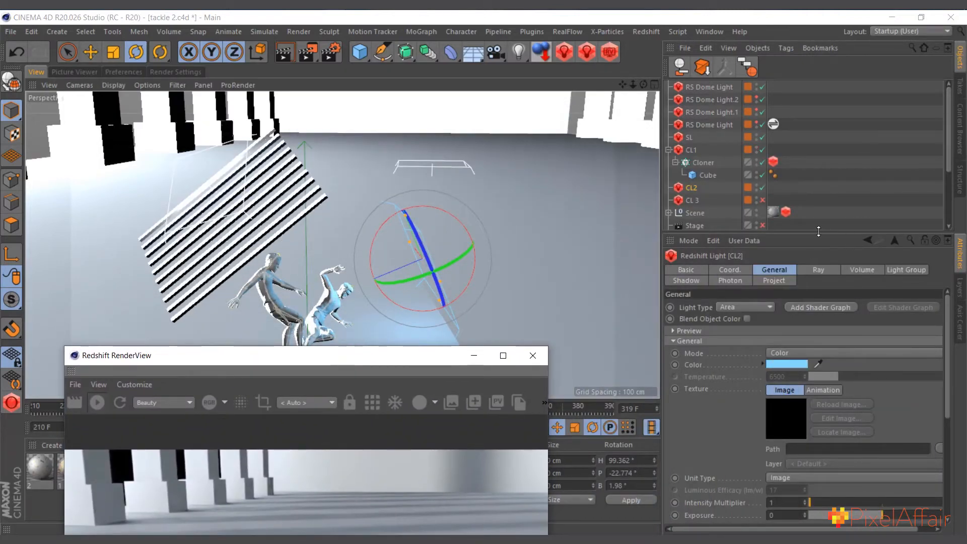
click(761, 200)
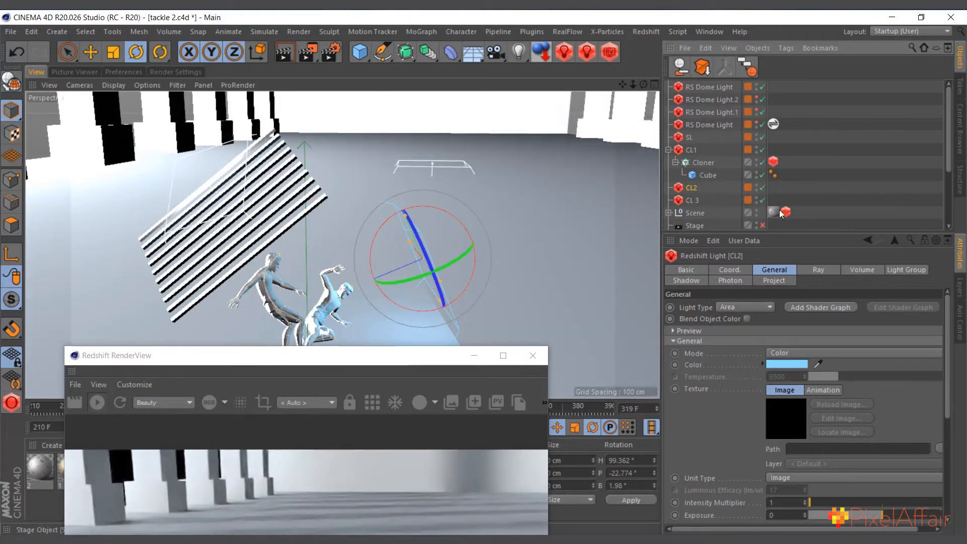
click(668, 150)
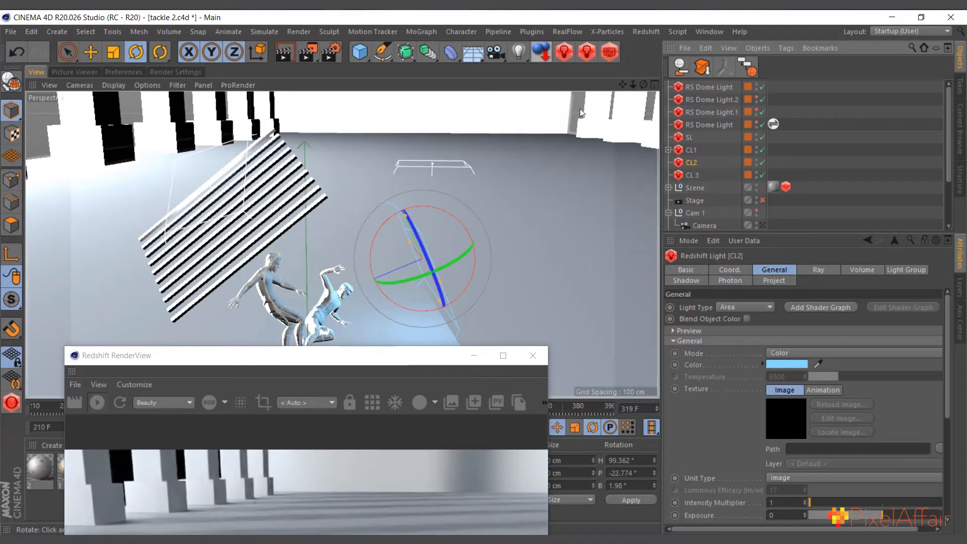
drag(625, 86, 627, 51)
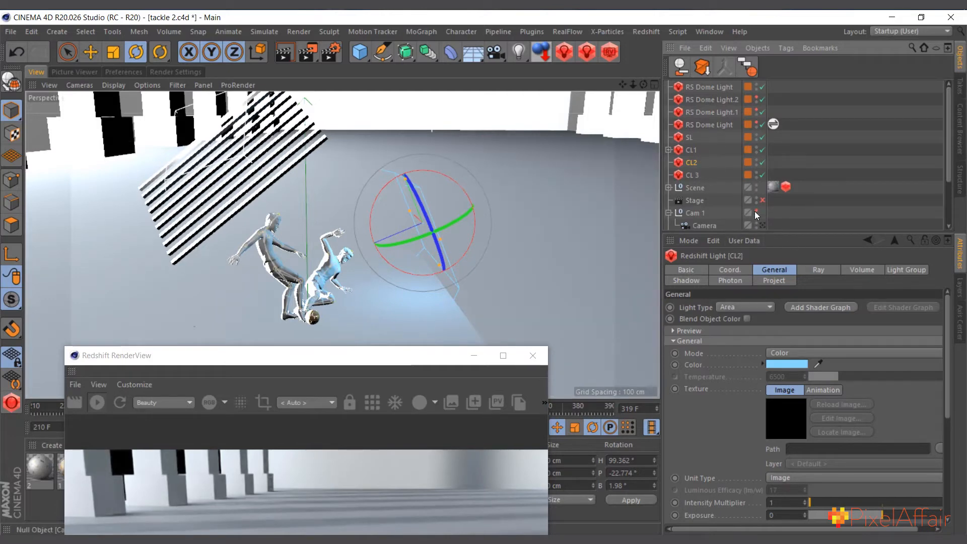
Look through Cam 1's camera, check the lit shot in the render window, and return to the free perspective view
click(762, 225)
click(763, 224)
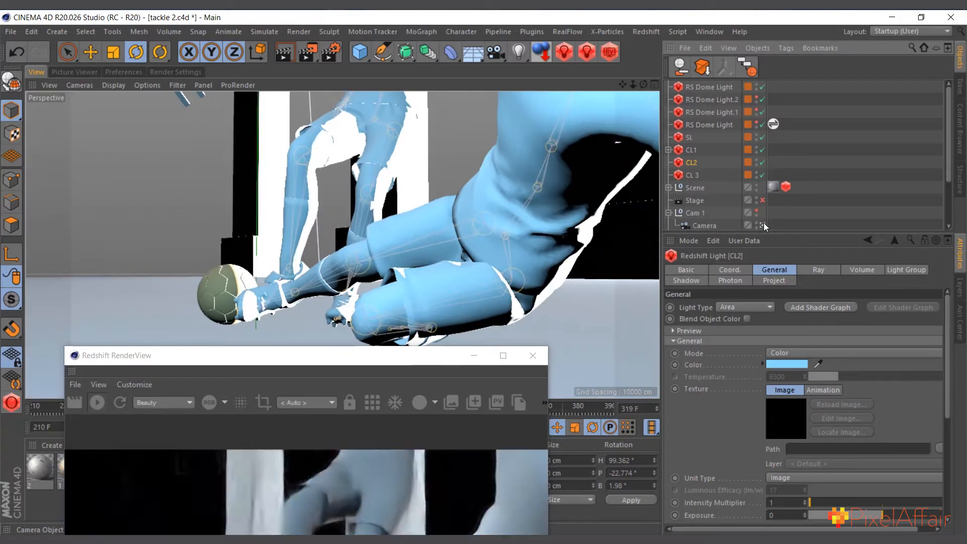
drag(277, 360, 349, 116)
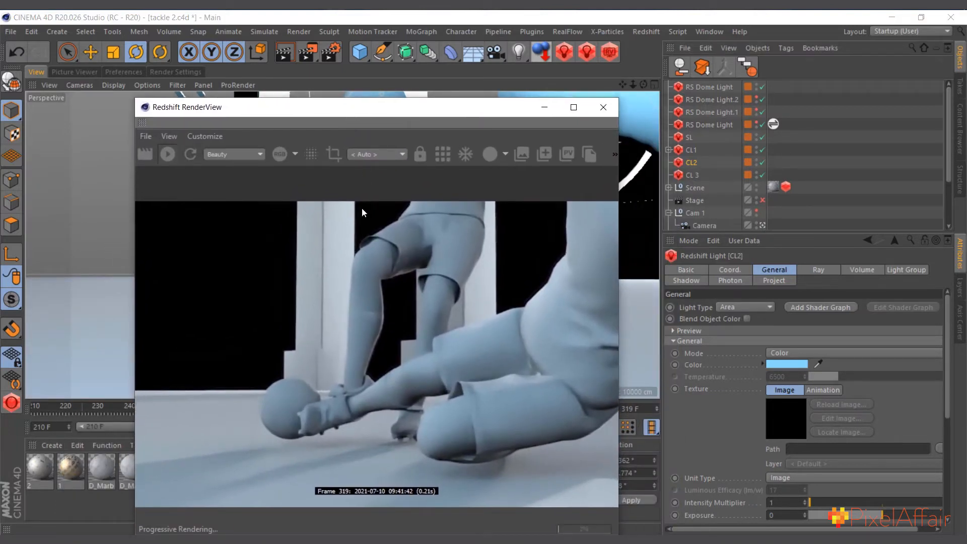
drag(390, 115, 427, 358)
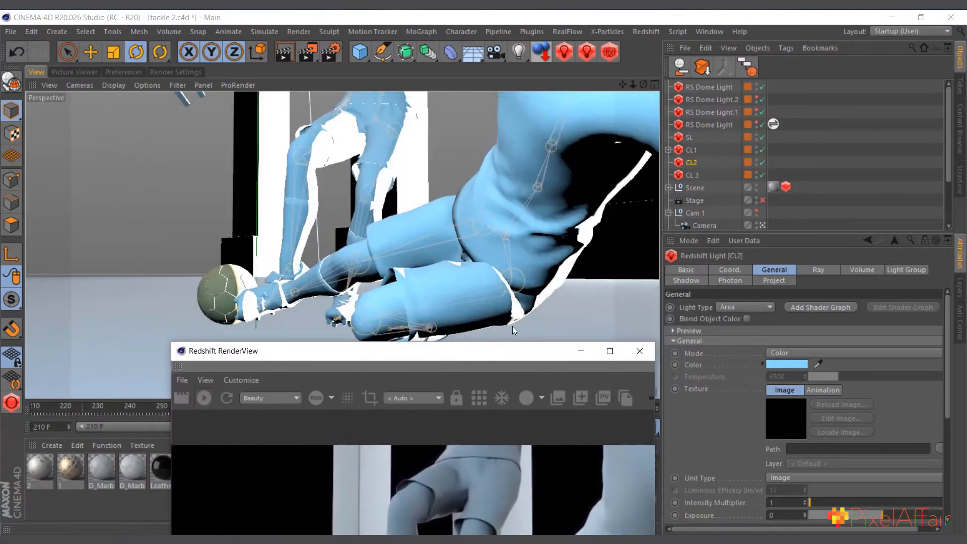
click(762, 225)
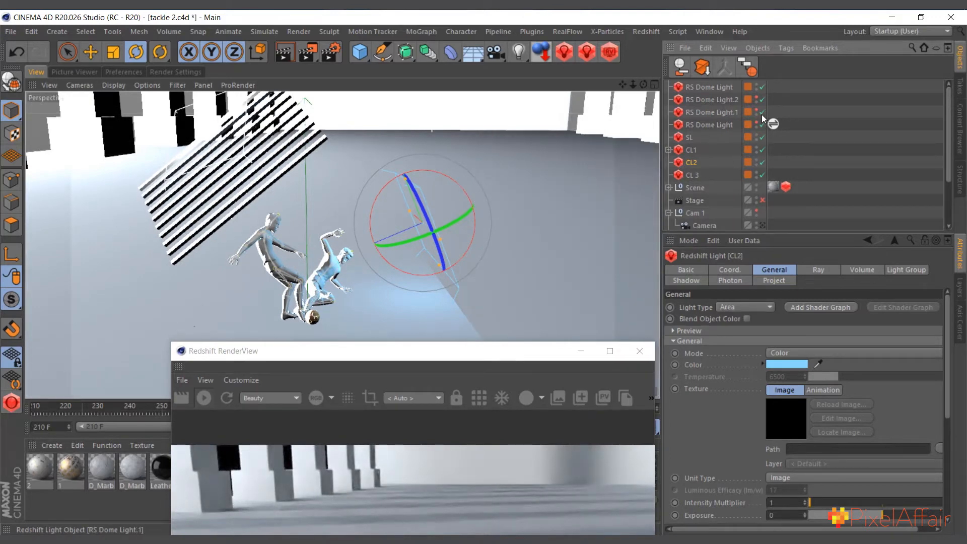
Disable all four dome lights plus CL1, CL2 and CL 3, leaving only the SL light enabled
drag(760, 111, 759, 81)
drag(762, 135, 761, 174)
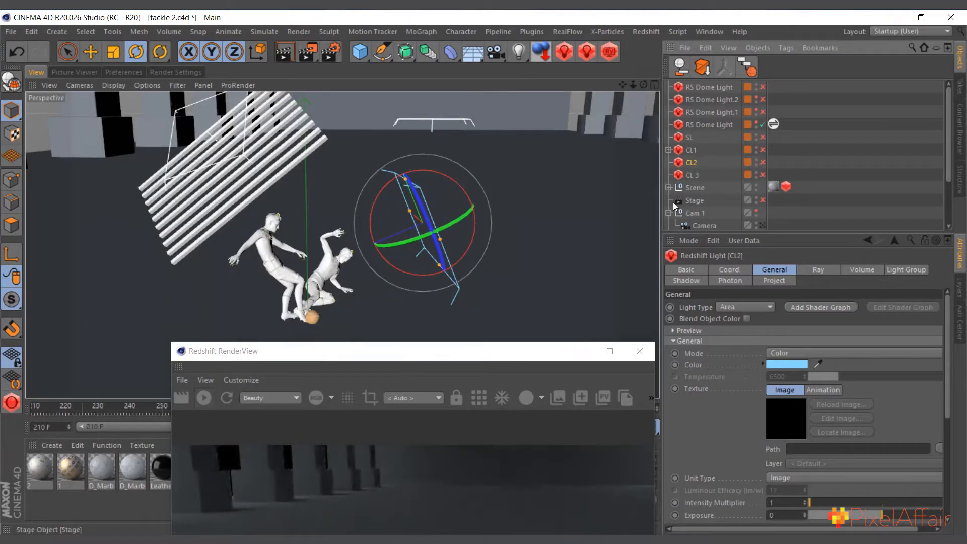
click(689, 138)
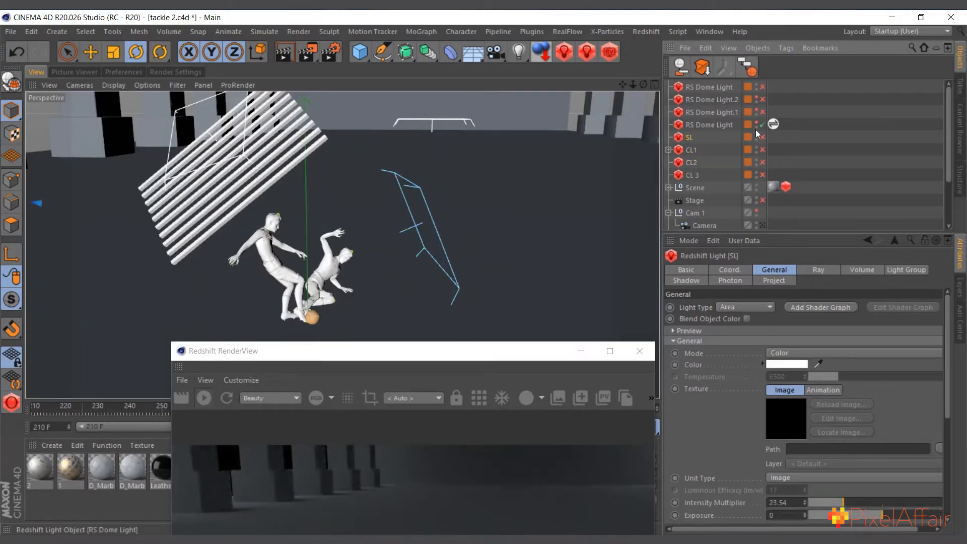
click(763, 125)
click(761, 137)
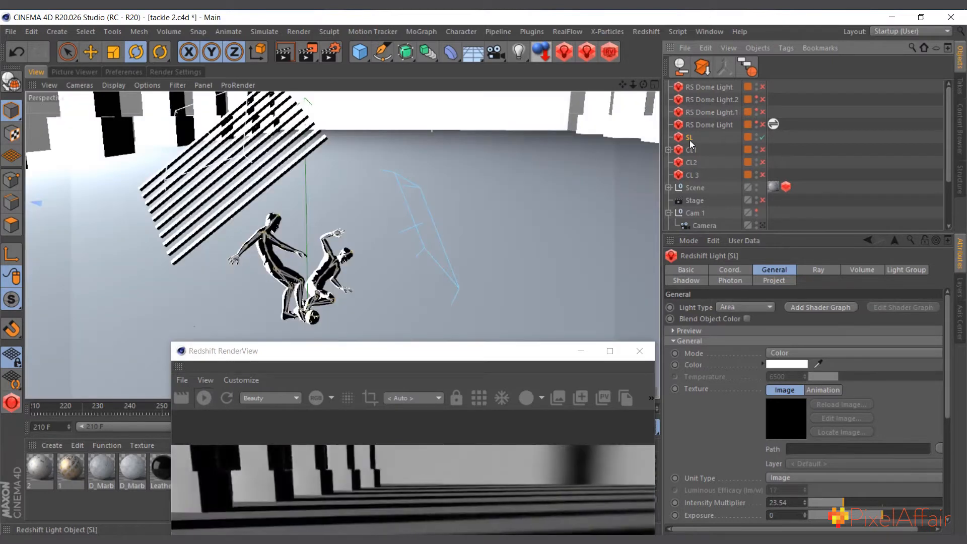
Examine the SL light's placement outside the colonnade and the shadows it casts in the render window
alt+right_drag(462, 204, 419, 200)
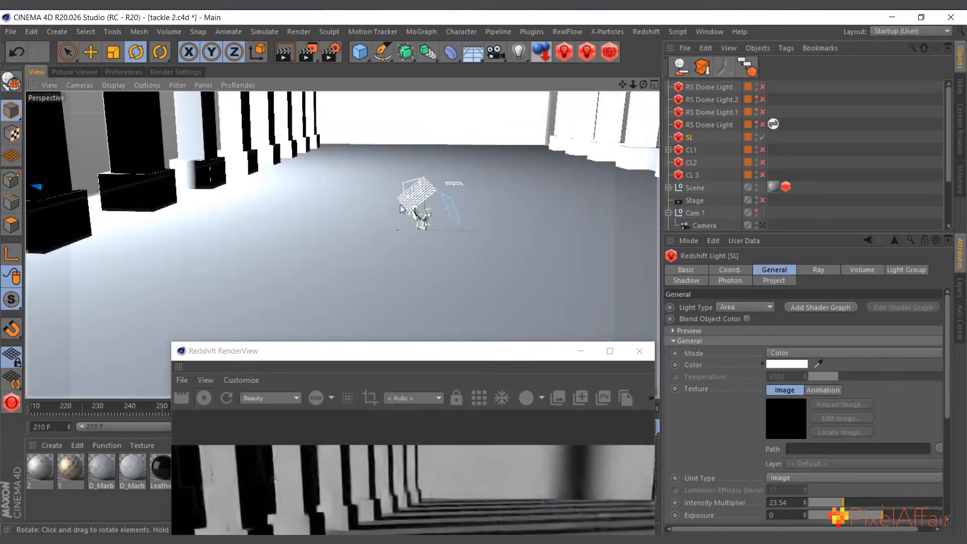
scroll(420, 204, up, 5)
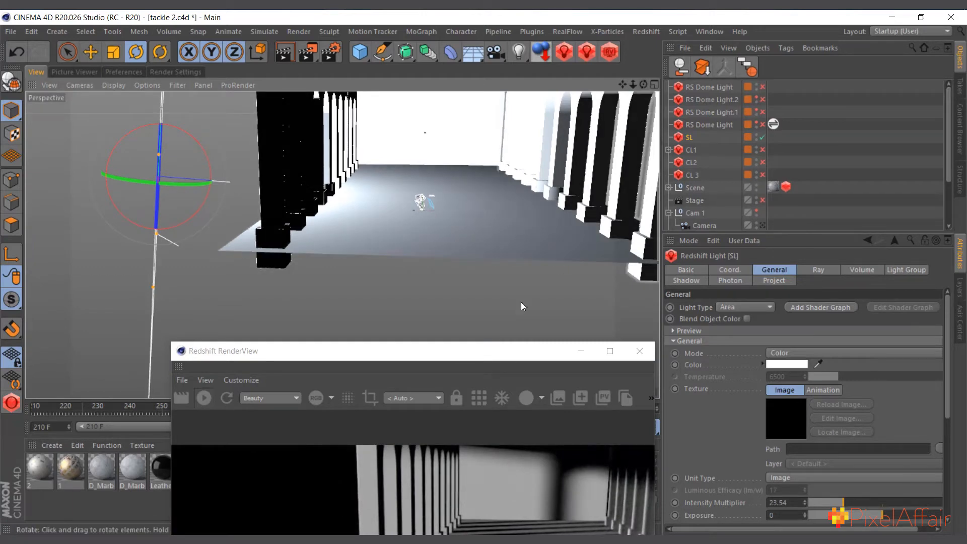
drag(483, 350, 498, 184)
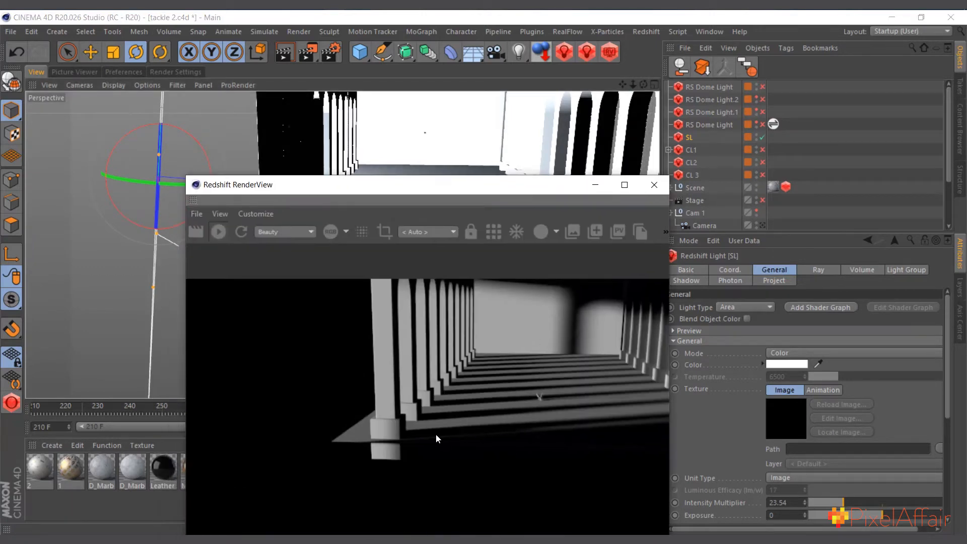
drag(451, 195, 436, 153)
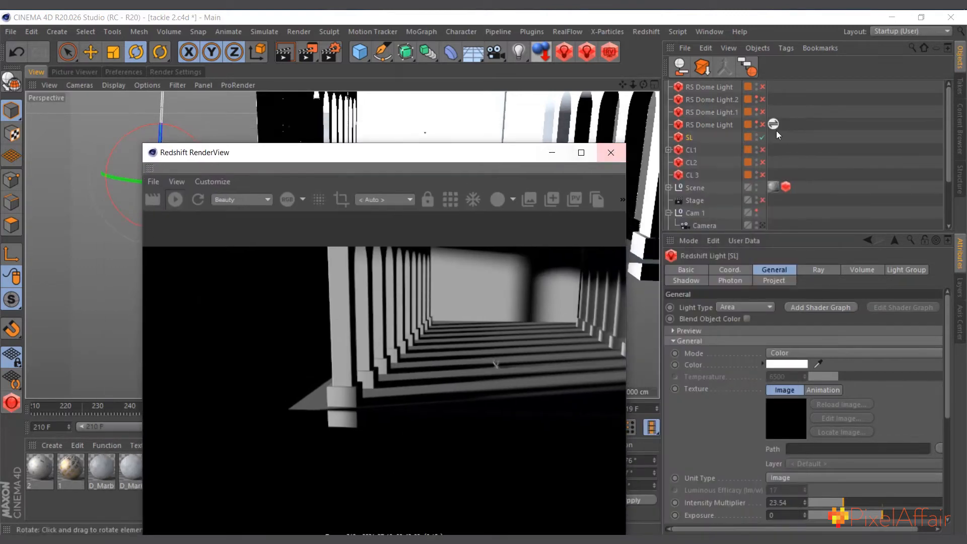
Disable the SL light and reposition the render window slightly
click(685, 138)
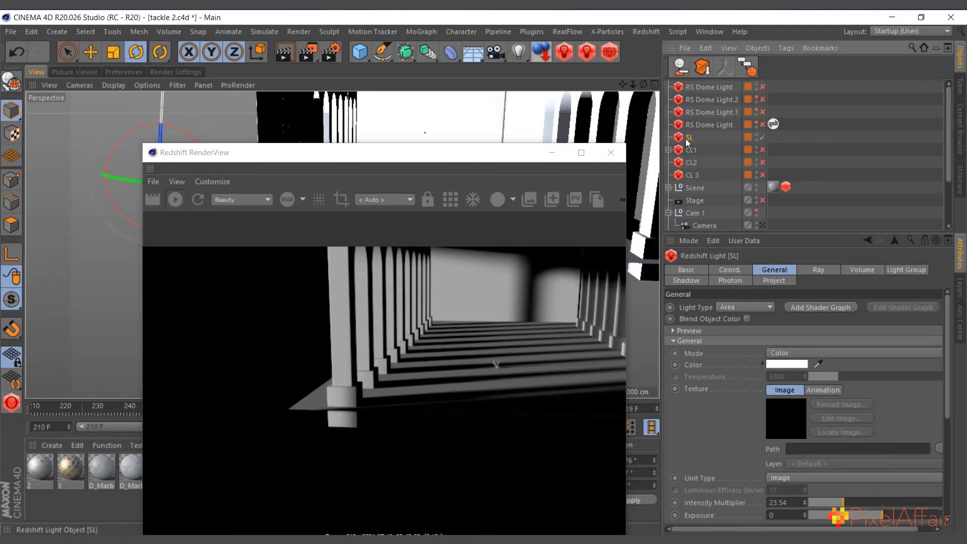
click(760, 137)
drag(406, 158, 434, 164)
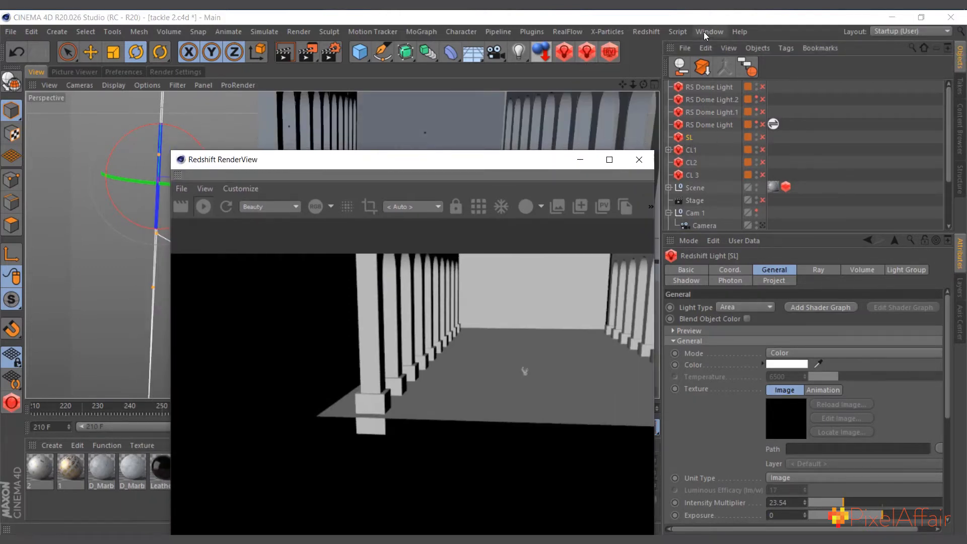
Add a Redshift area light to the scene and move the render window down to uncover the light in the viewport
click(646, 31)
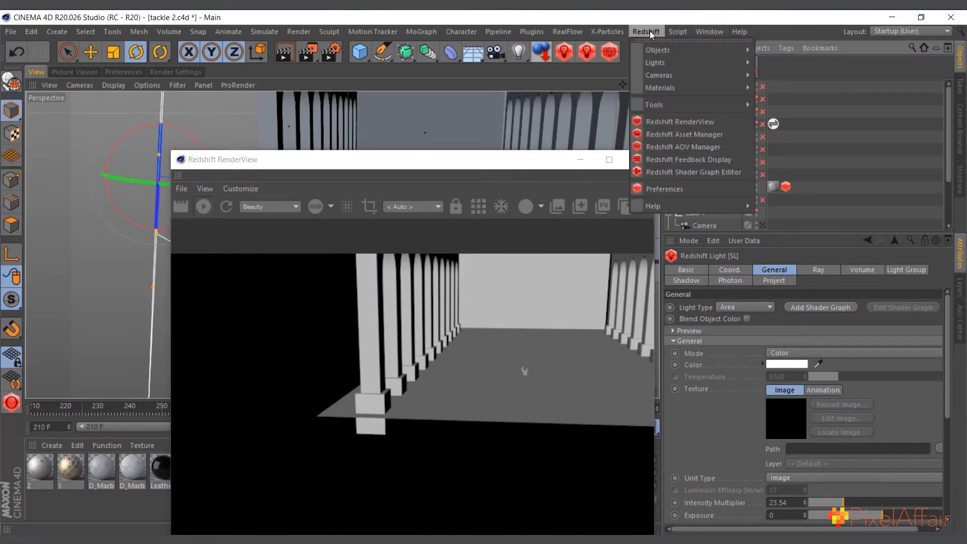
mouse_move(675, 61)
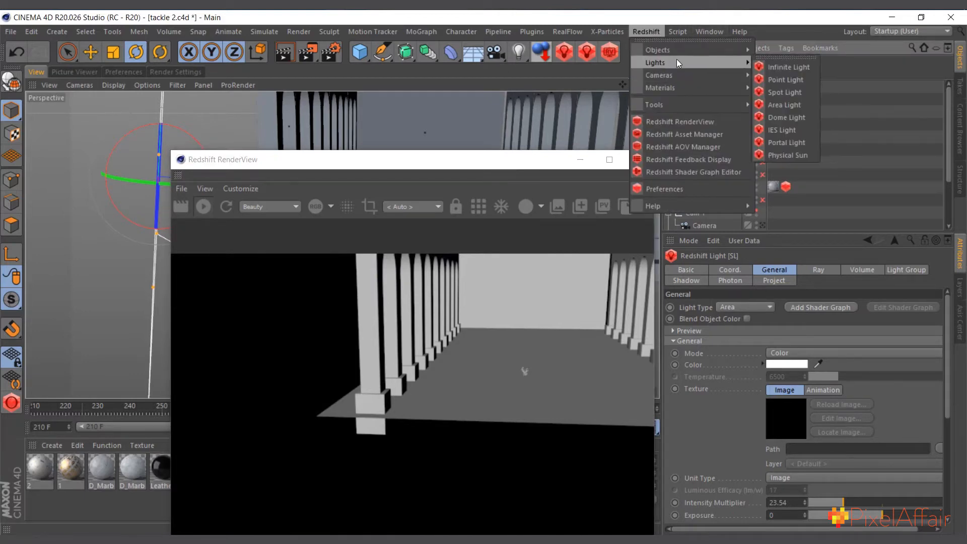
click(797, 105)
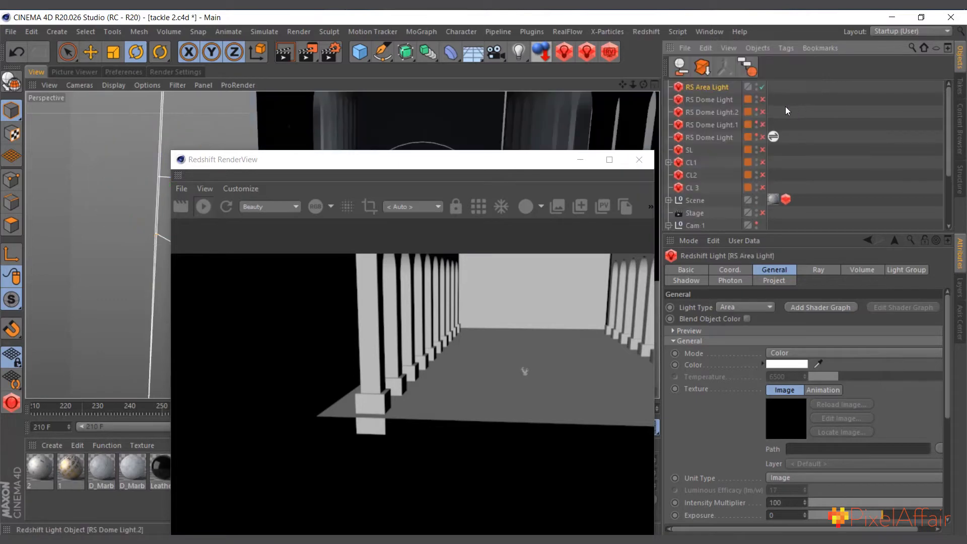
drag(497, 164, 556, 240)
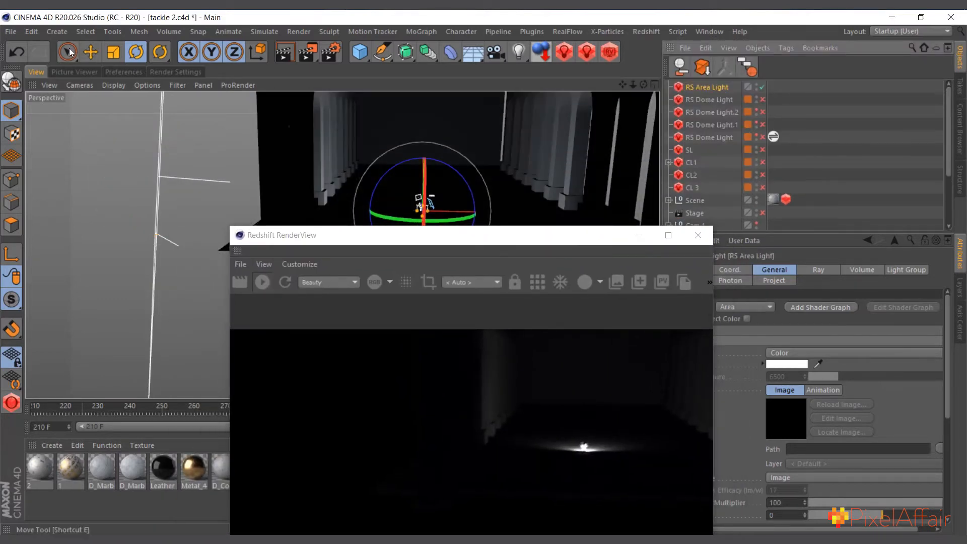
Scale the new area light up repeatedly in the viewport until it becomes a large panel inside the colonnade
click(113, 51)
drag(514, 139, 826, 142)
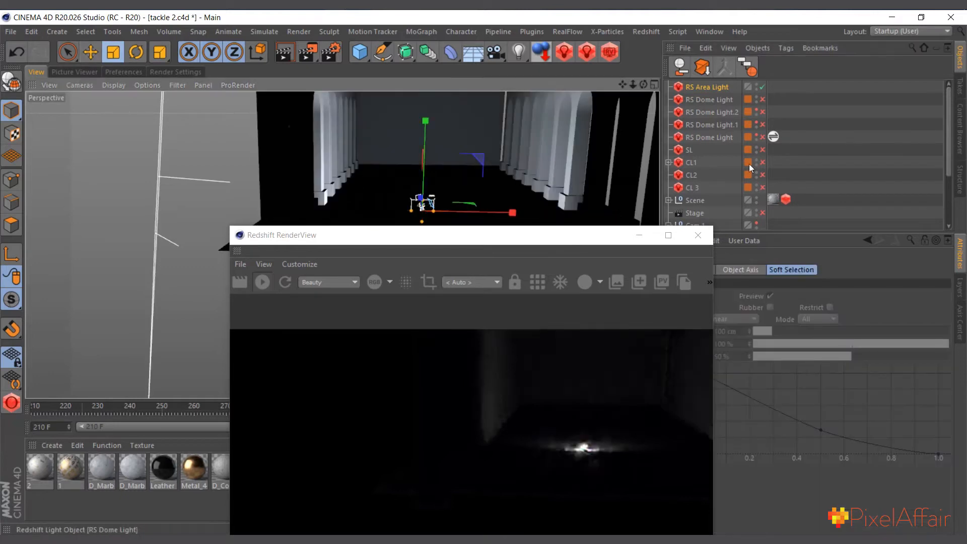
drag(391, 205, 705, 151)
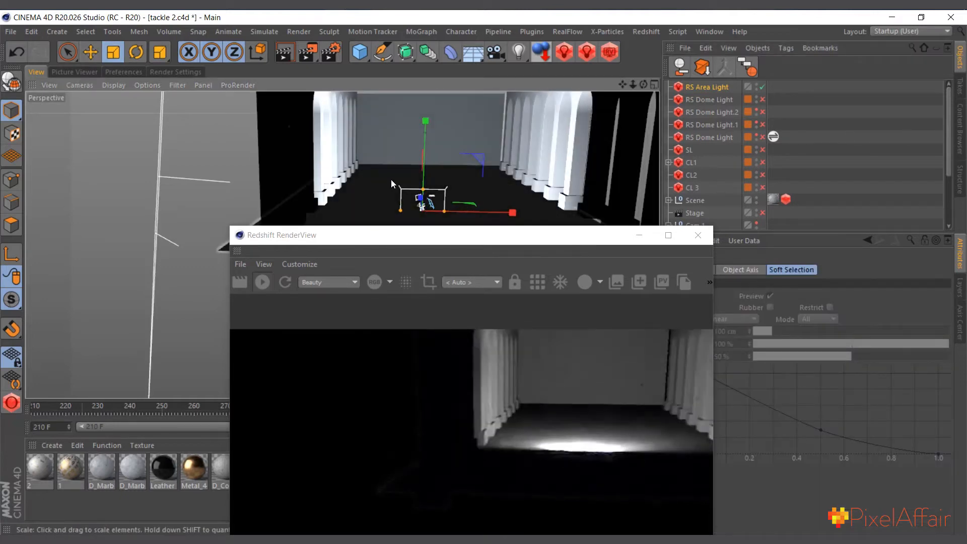
drag(371, 182, 871, 120)
drag(356, 189, 866, 151)
Rotate the area light to face sideways across the colonnade and move it outside the row of arches beside the SL light
click(135, 52)
drag(452, 211, 349, 195)
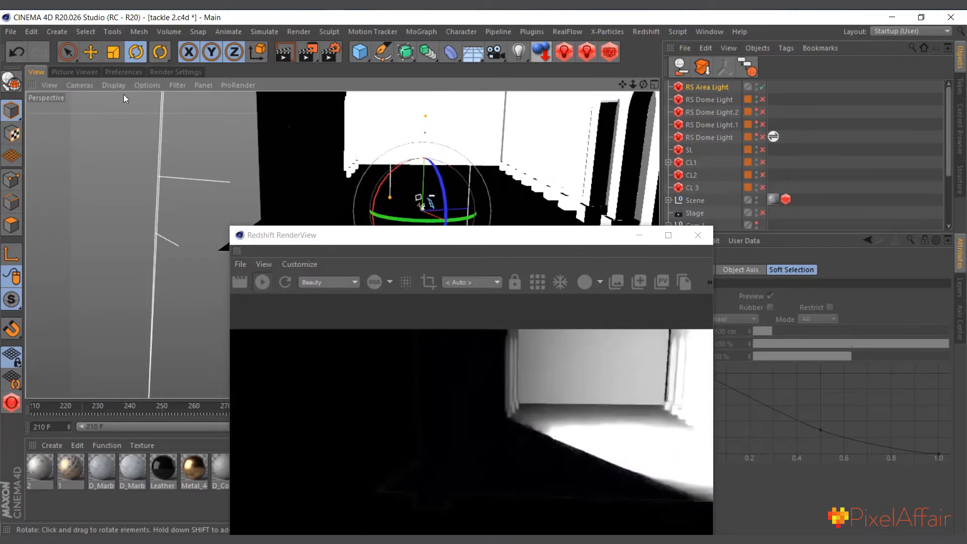
key(e)
drag(514, 224, 156, 85)
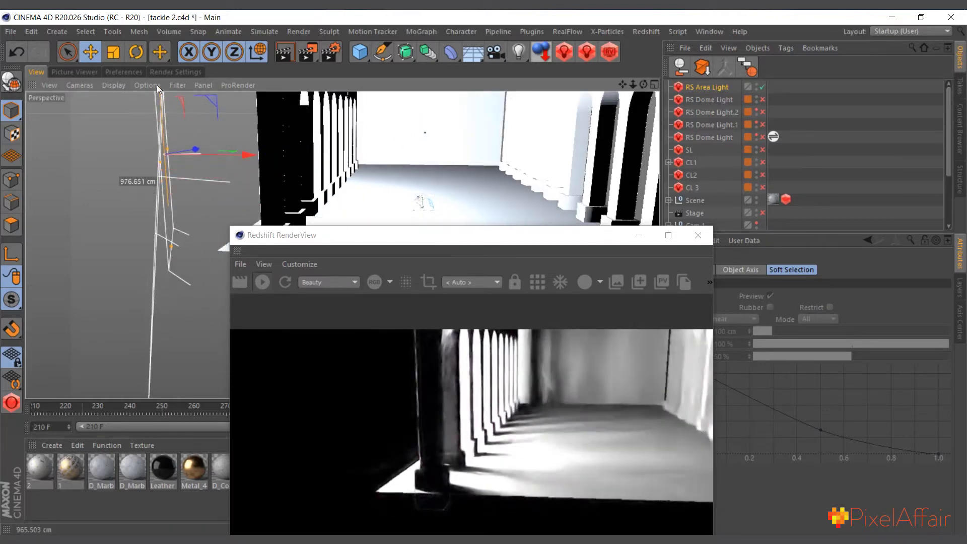
click(147, 31)
click(261, 21)
Turn the area light slightly and enlarge it to about 12826 by 4787 cm so it spans the colonnade's length
click(136, 52)
mouse_move(207, 132)
mouse_down()
mouse_move(219, 149)
mouse_move(218, 134)
mouse_up()
drag(642, 83, 84, 83)
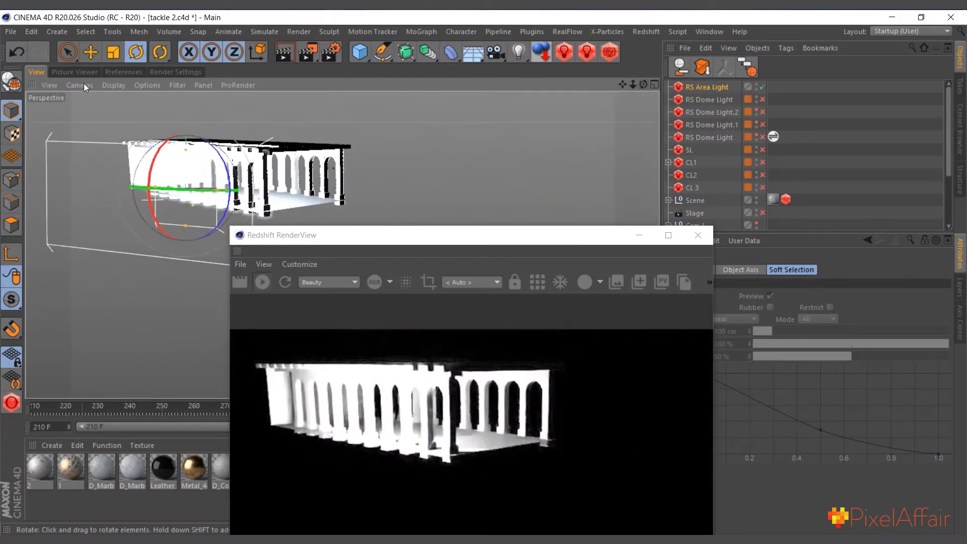
click(113, 52)
drag(103, 247, 177, 147)
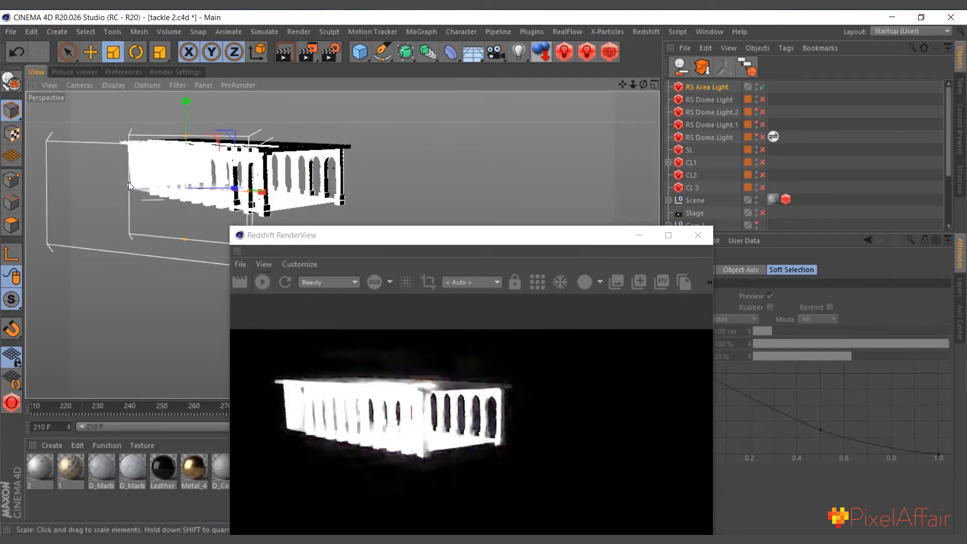
drag(129, 185, 81, 188)
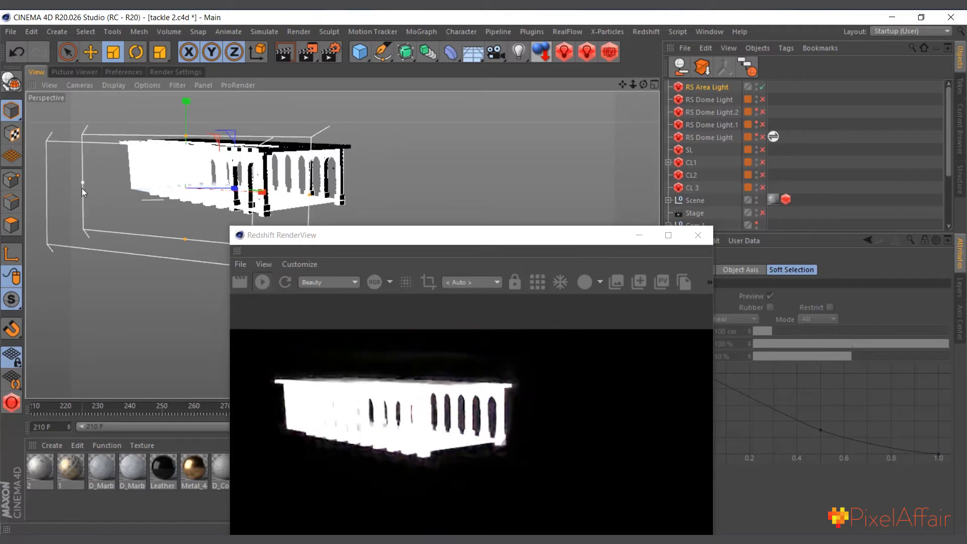
Lower the area light and shift it outward so it lines up closely with the SL light outside the colonnade
click(91, 53)
drag(180, 112, 179, 124)
mouse_move(249, 196)
mouse_down()
mouse_move(149, 198)
mouse_move(129, 182)
mouse_up()
click(136, 52)
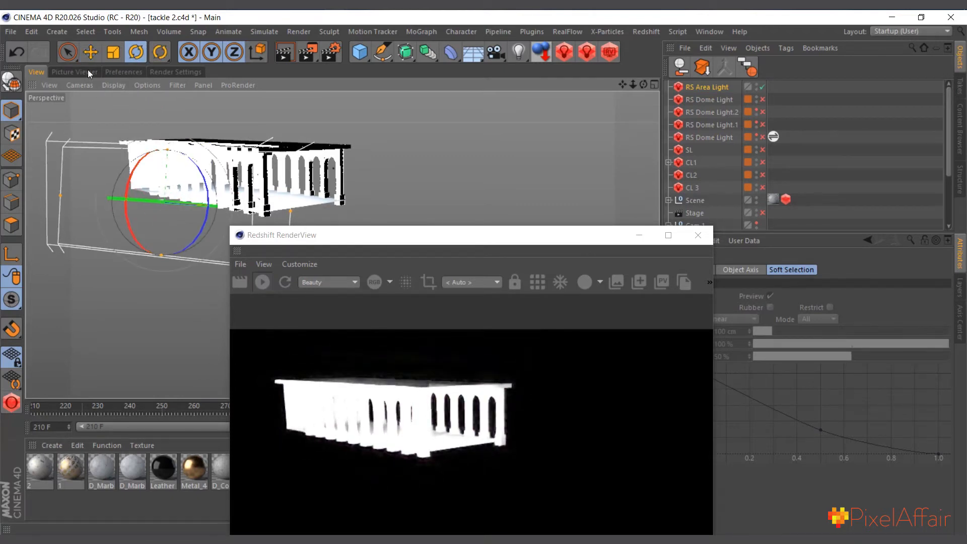
click(90, 53)
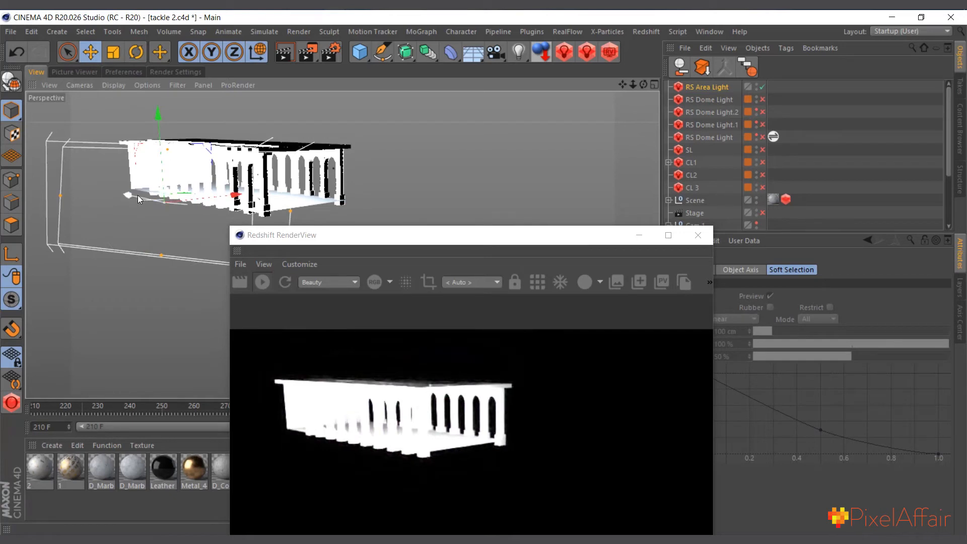
mouse_move(129, 194)
mouse_down()
mouse_move(121, 190)
mouse_move(127, 194)
mouse_up()
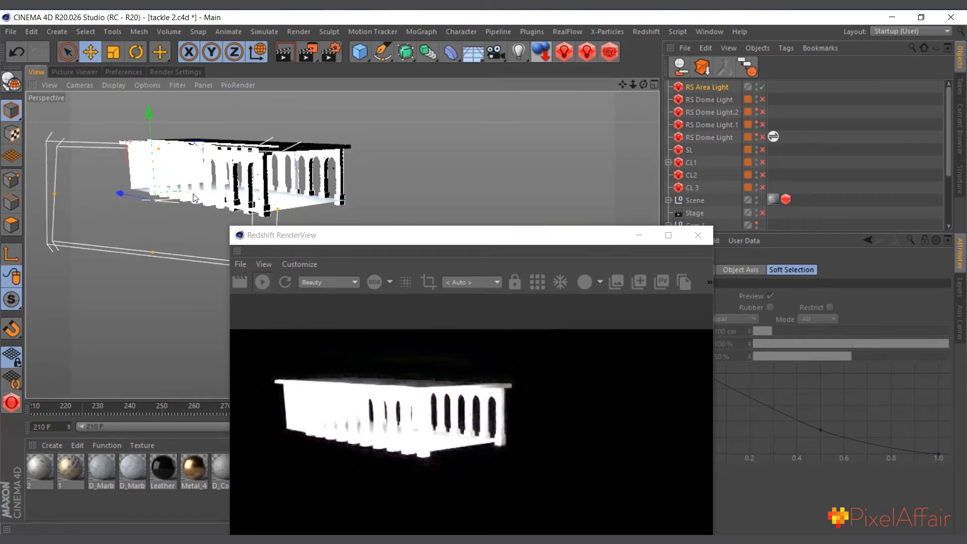
drag(195, 195, 202, 193)
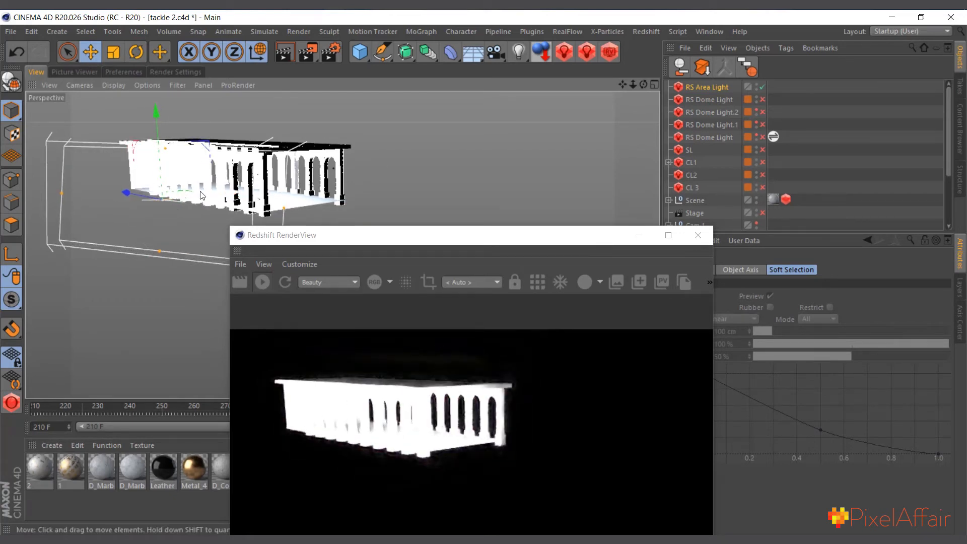
Reduce the area light's Intensity Multiplier to 22.53, keeping the colonnade's open end in view
click(711, 90)
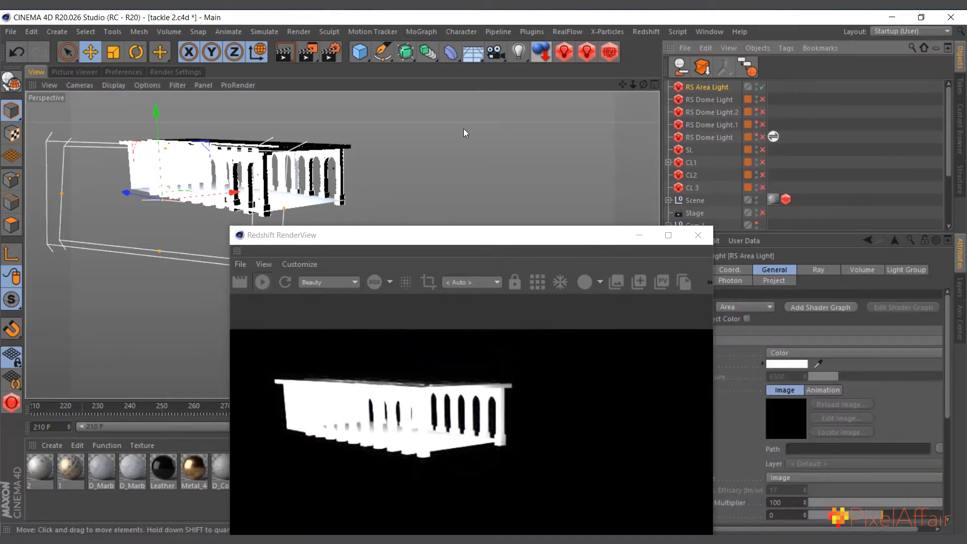
scroll(162, 201, up, 2)
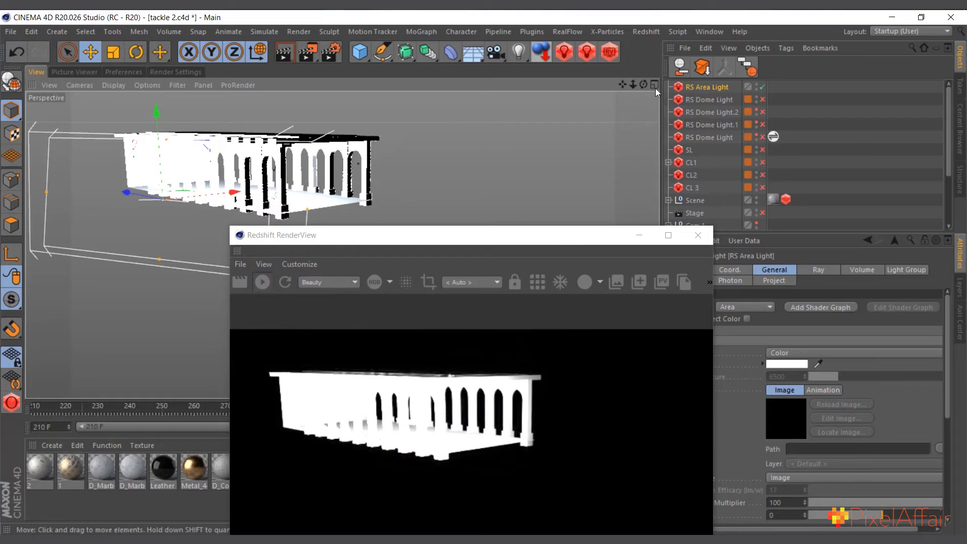
drag(643, 85, 282, 116)
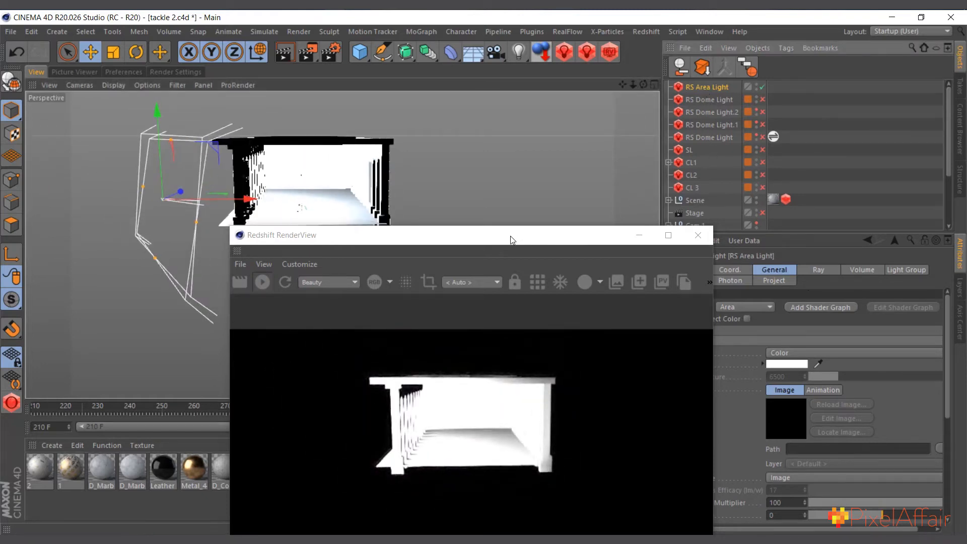
drag(512, 240, 391, 191)
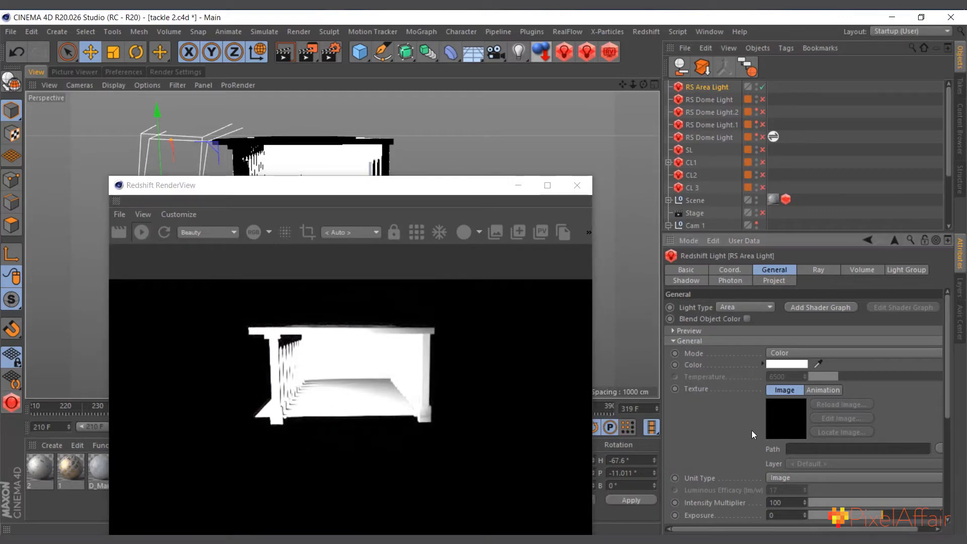
drag(890, 500, 835, 503)
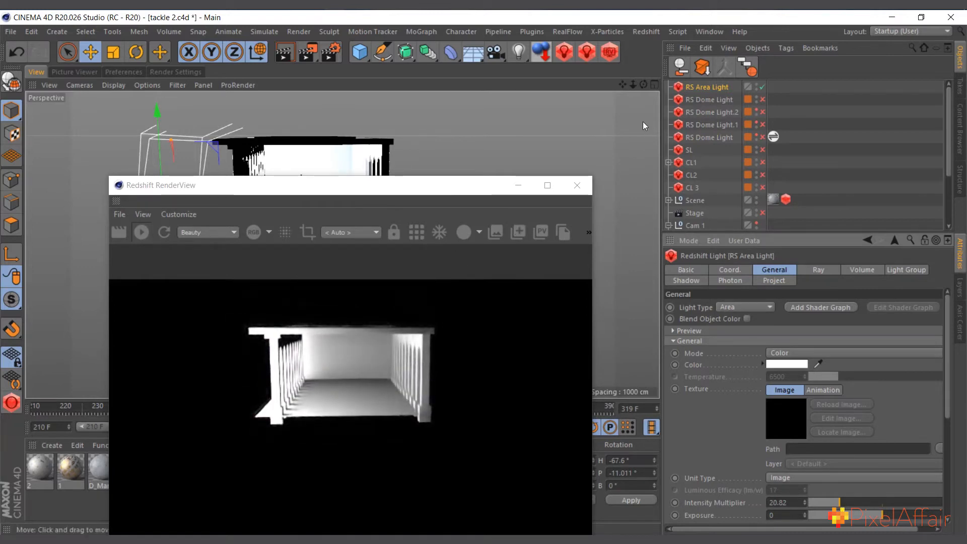
drag(838, 502, 841, 501)
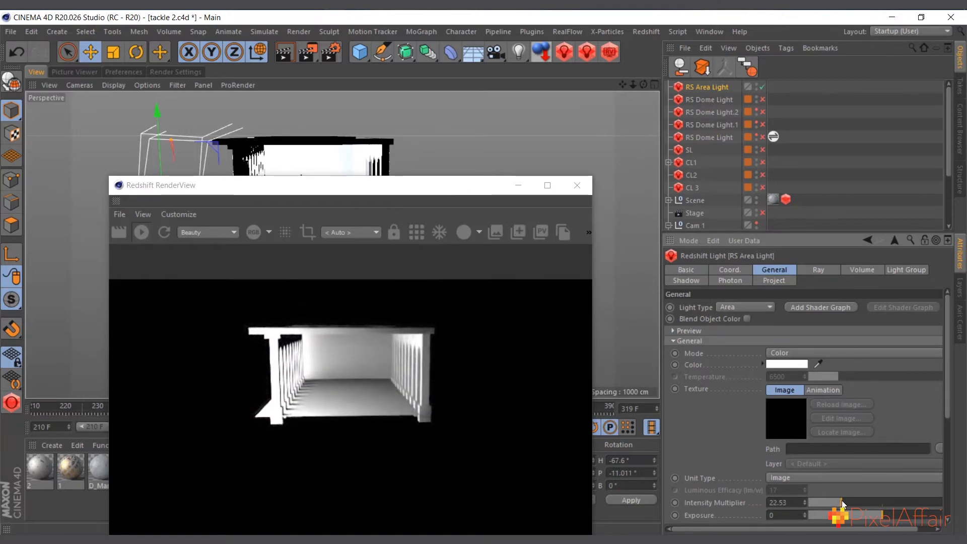
Examine close up how softly the area light's shadows fall across the colonnade floor in the render window
scroll(311, 408, up, 6)
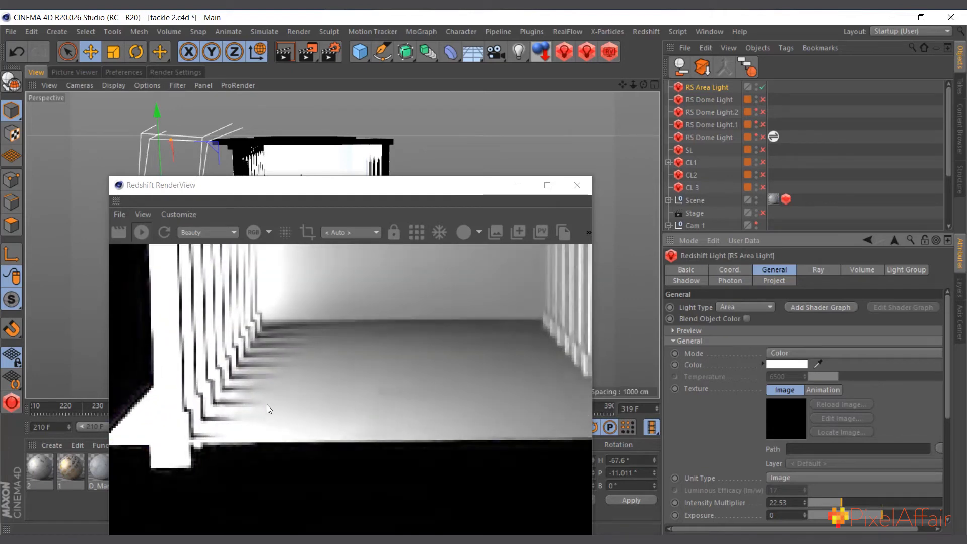
scroll(288, 388, down, 6)
drag(375, 195, 684, 195)
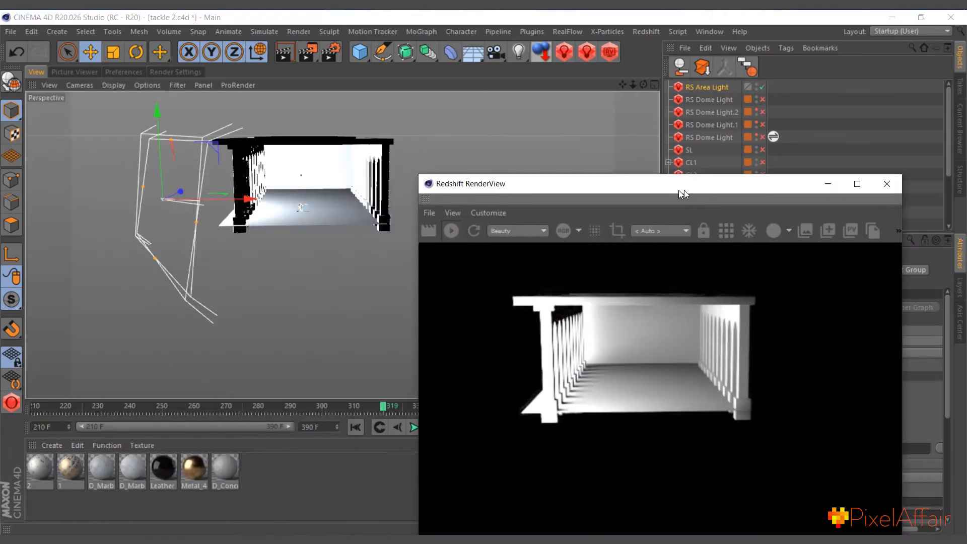
scroll(316, 165, up, 5)
scroll(316, 165, up, 3)
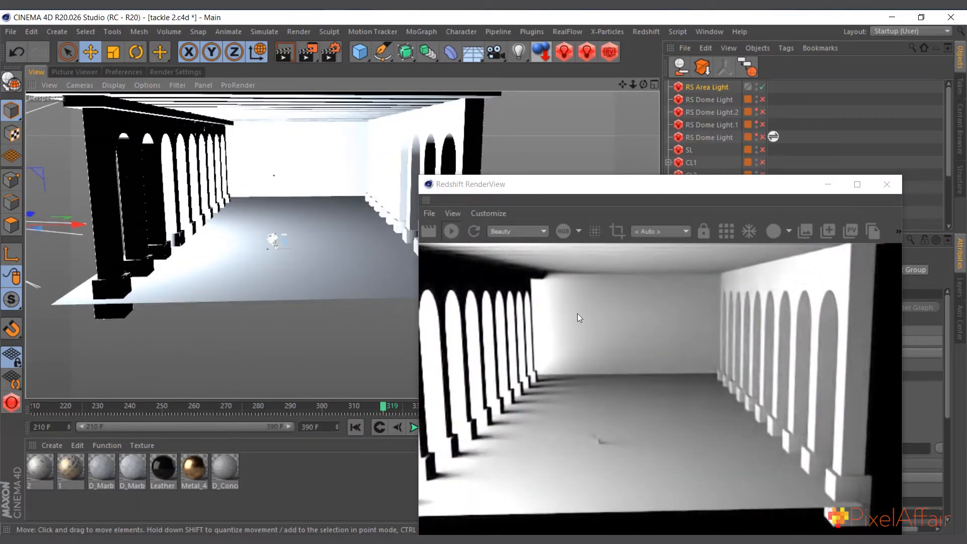
drag(640, 190, 493, 183)
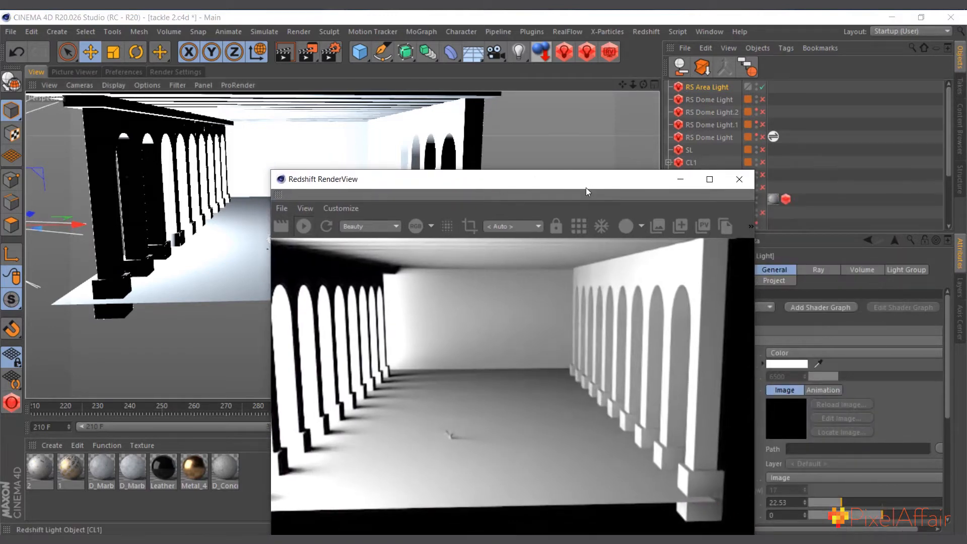
drag(585, 184, 420, 136)
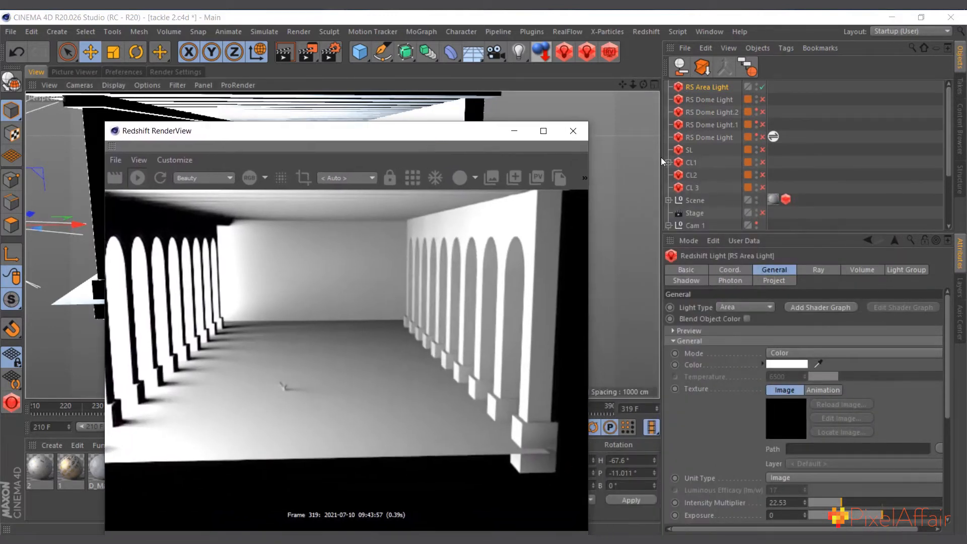
Lower the area light's Spread to 0.06 to sharpen the column shadows
click(722, 88)
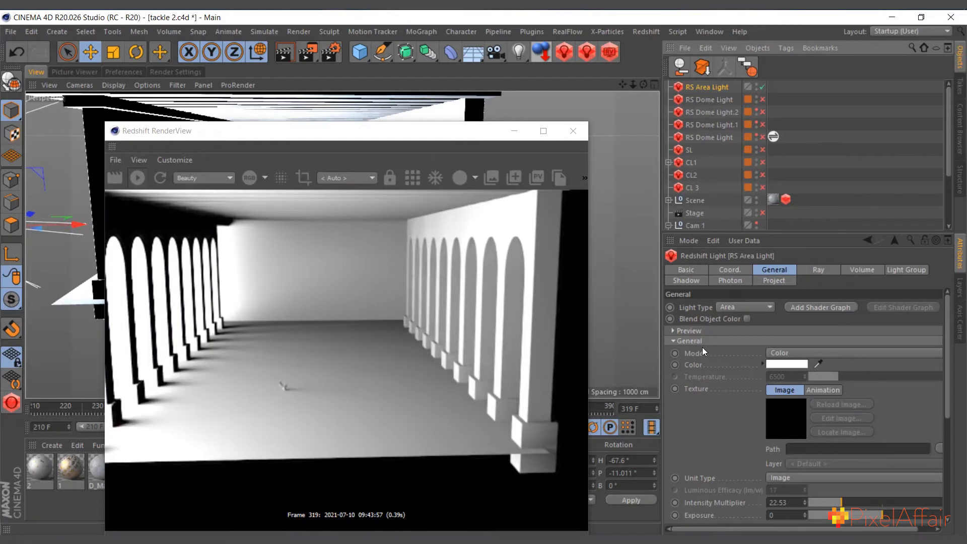
click(689, 341)
scroll(696, 395, down, 1)
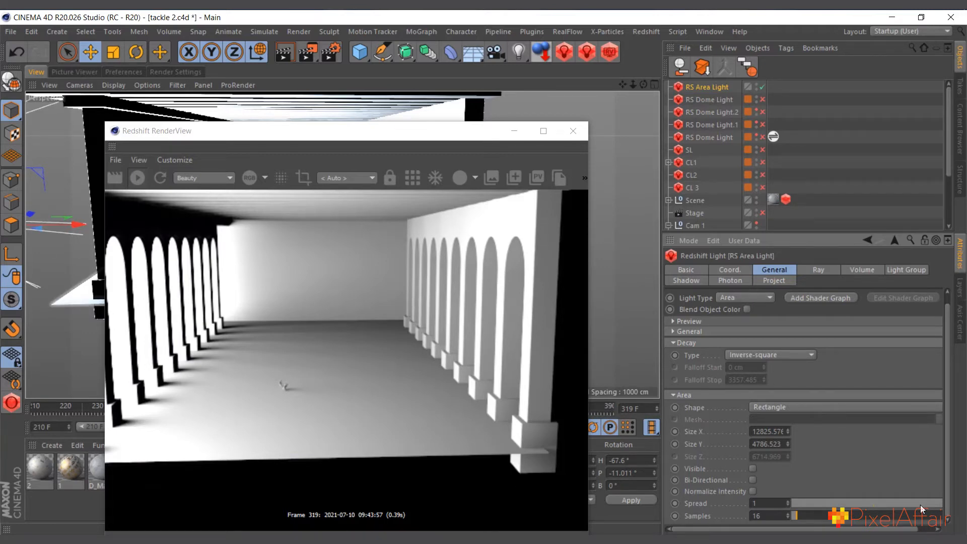
drag(921, 507, 816, 505)
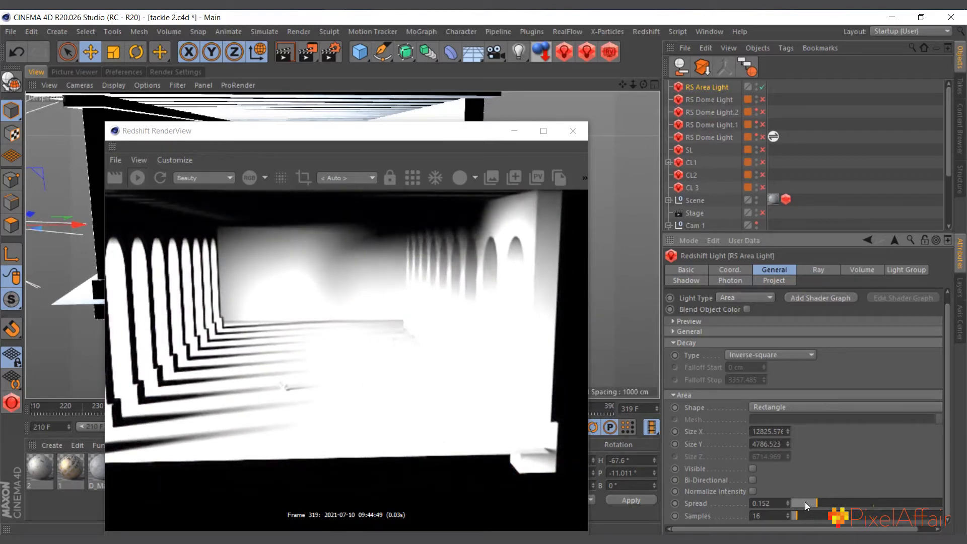
drag(805, 503, 800, 503)
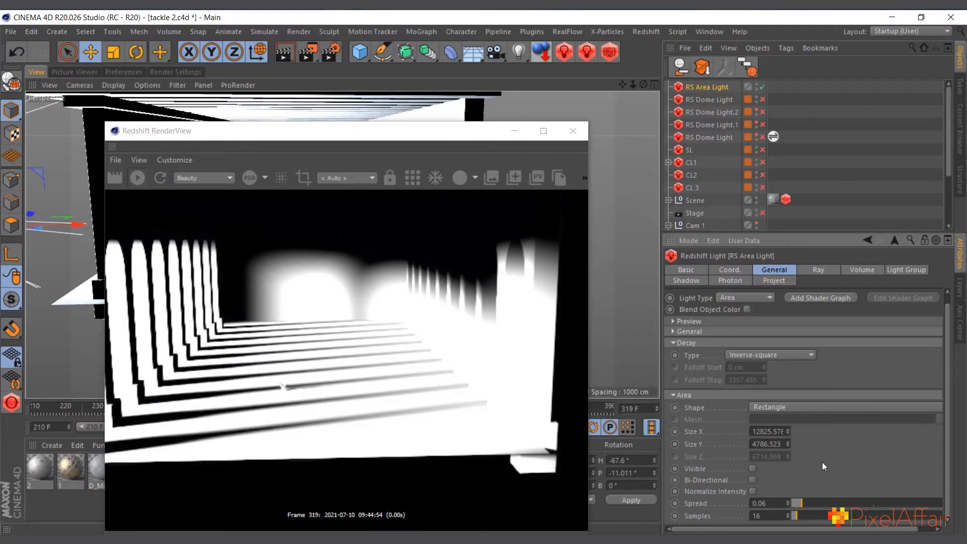
Set the area light's Intensity Multiplier to 14.38
scroll(811, 459, up, 1)
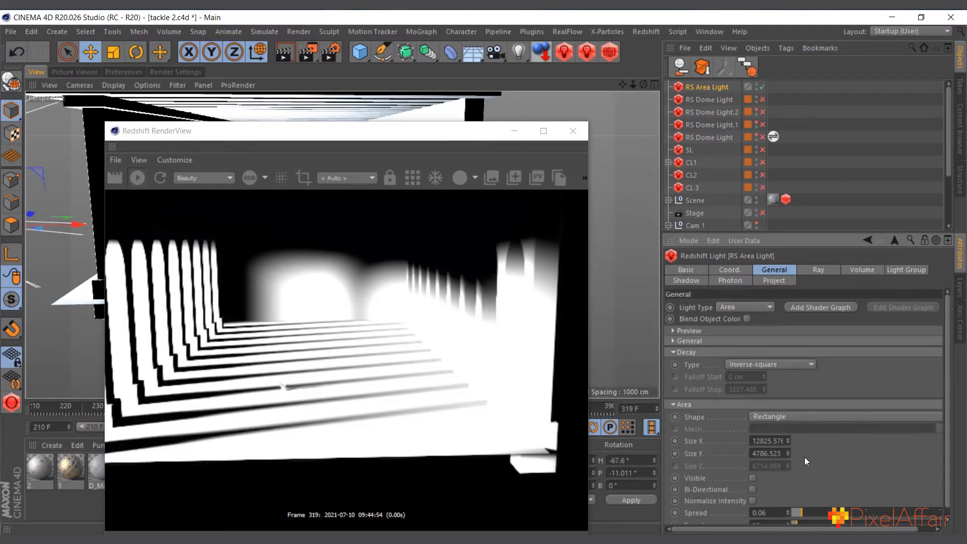
click(693, 352)
click(687, 340)
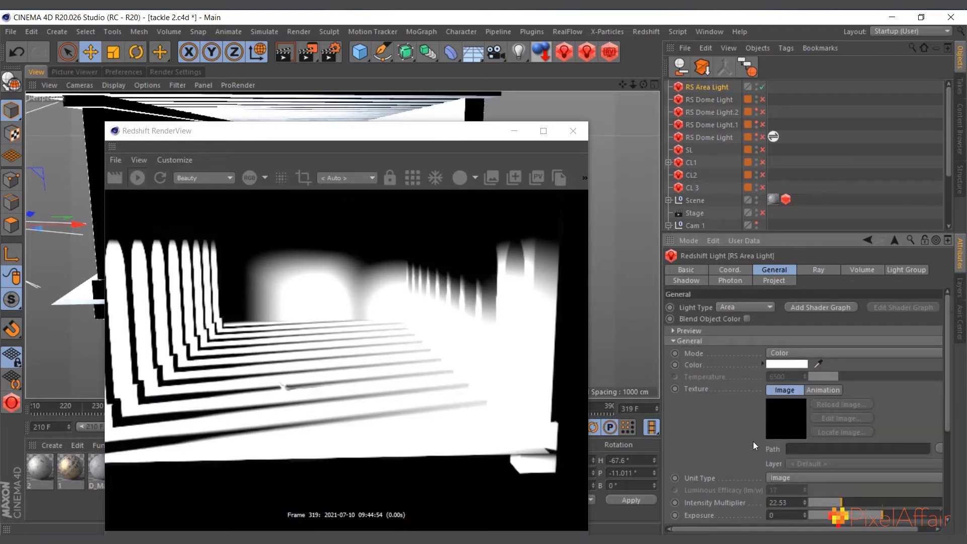
drag(840, 502, 829, 503)
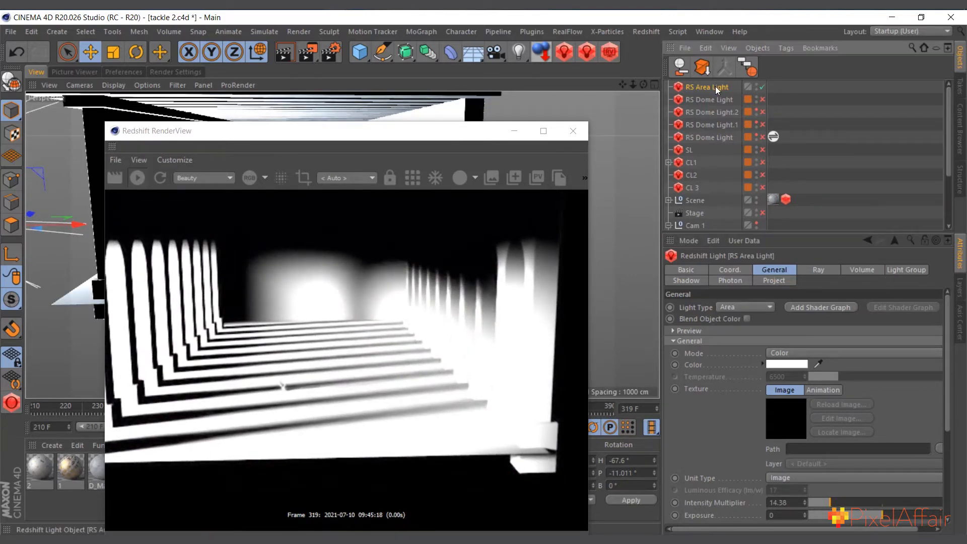
Delete the RS Area Light and enable the SL light
key(Delete)
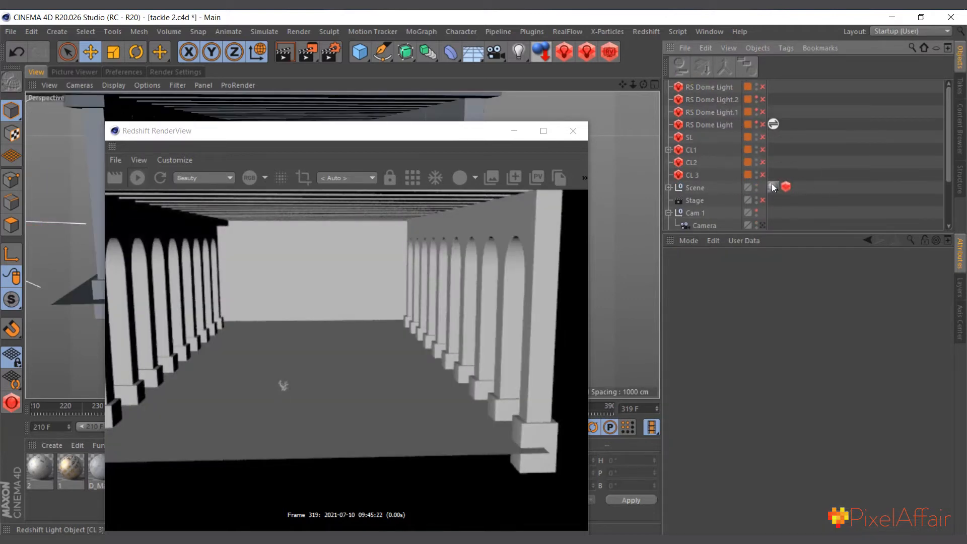
click(761, 137)
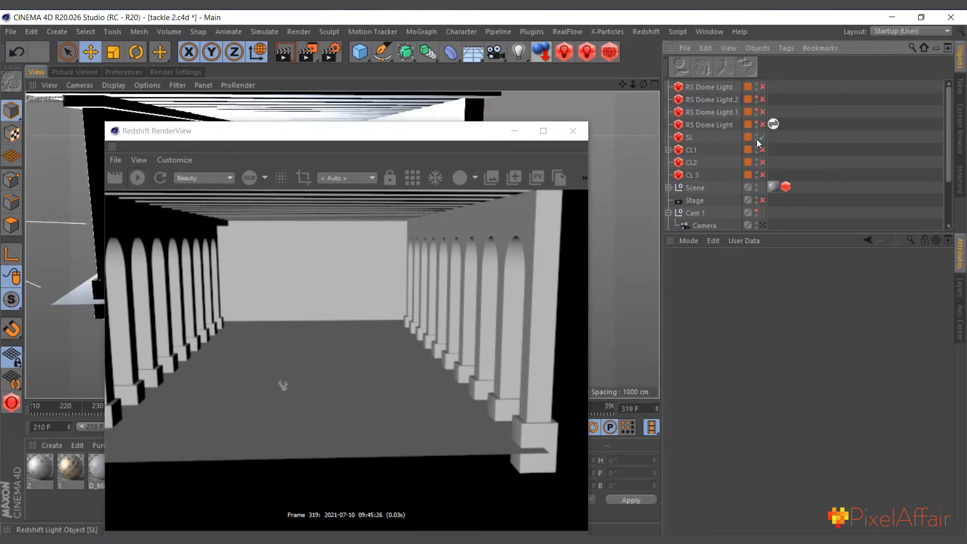
Examine the SL light's intensity and compare it with its ray contribution scales for diffuse and glossy
click(688, 139)
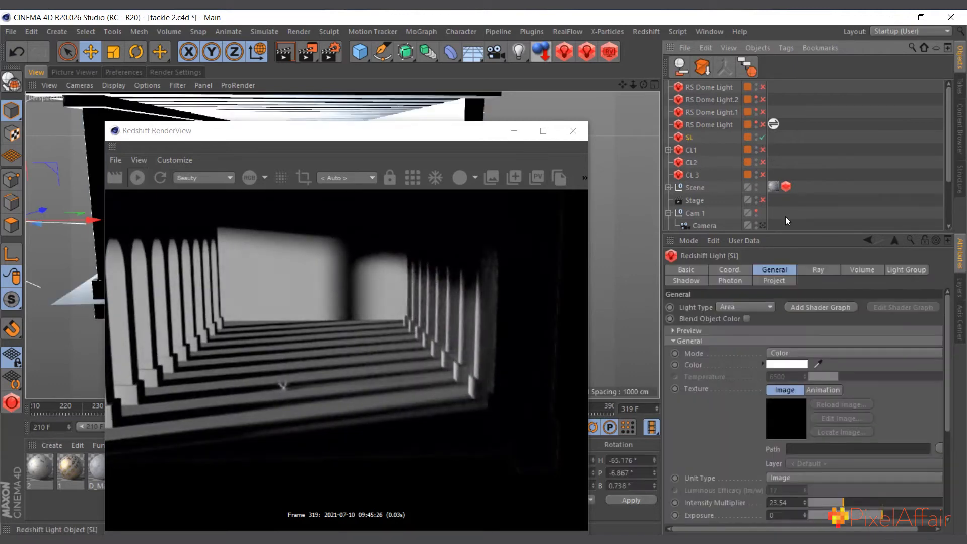
click(820, 272)
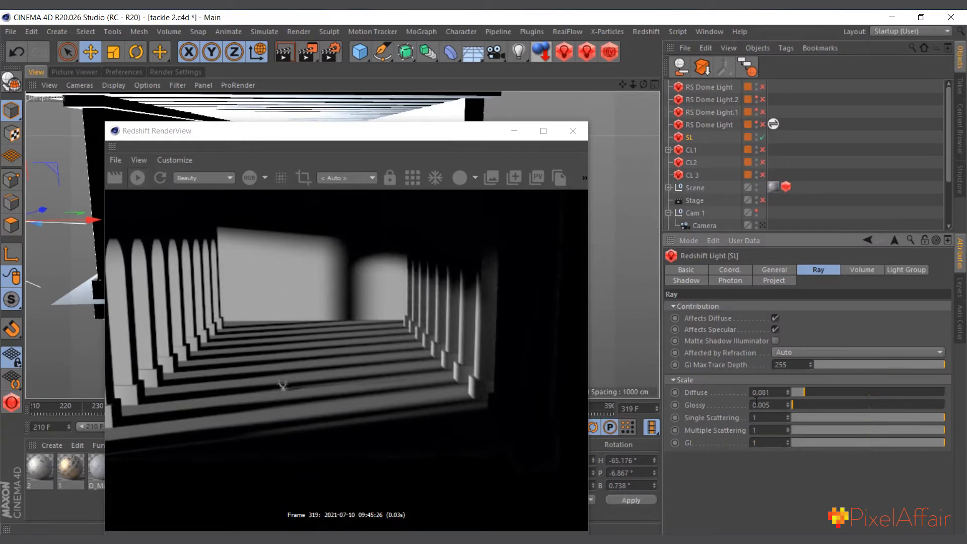
click(777, 270)
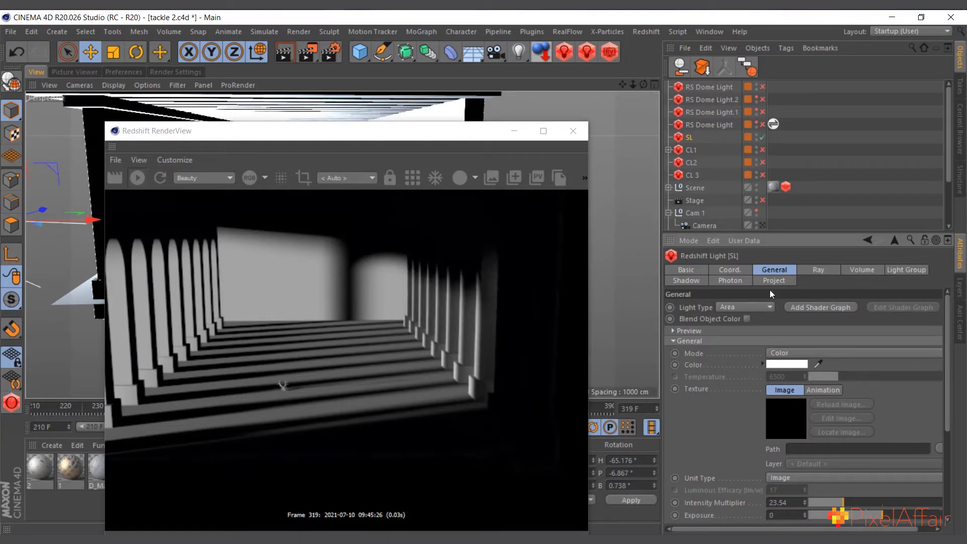
click(817, 271)
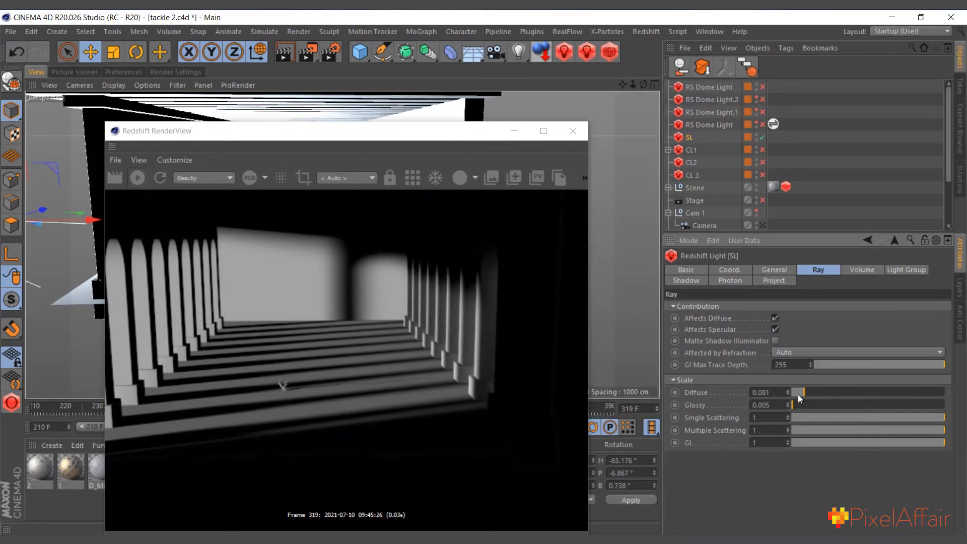
Test the SL light's diffuse and glossy ray scales at 1, then settle on Diffuse 0.263 and Glossy 0.067
drag(798, 395, 939, 396)
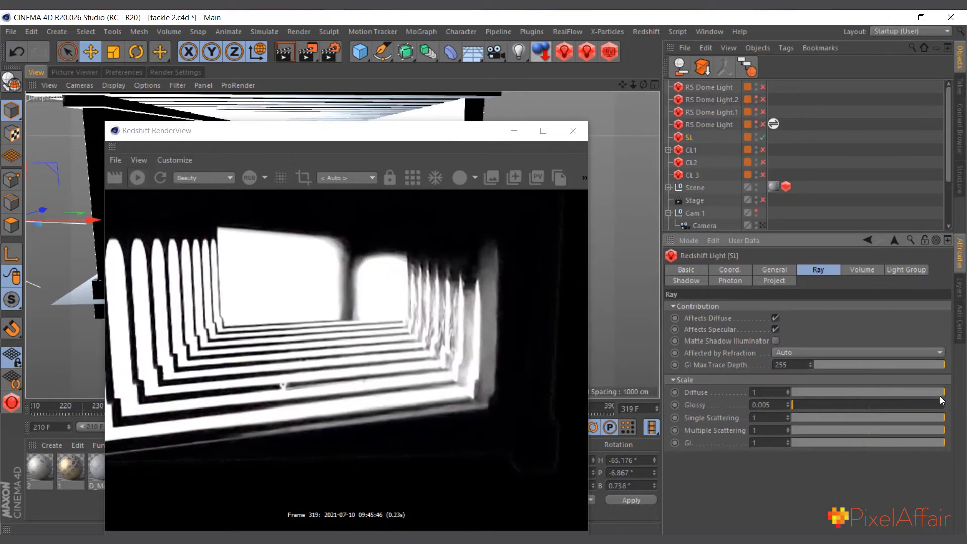
click(857, 392)
drag(857, 392, 834, 392)
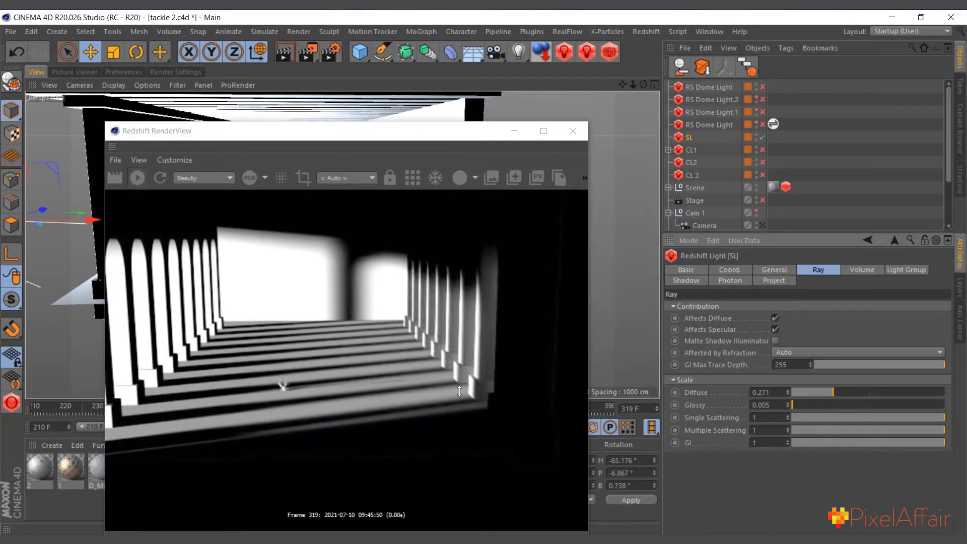
drag(802, 406, 963, 413)
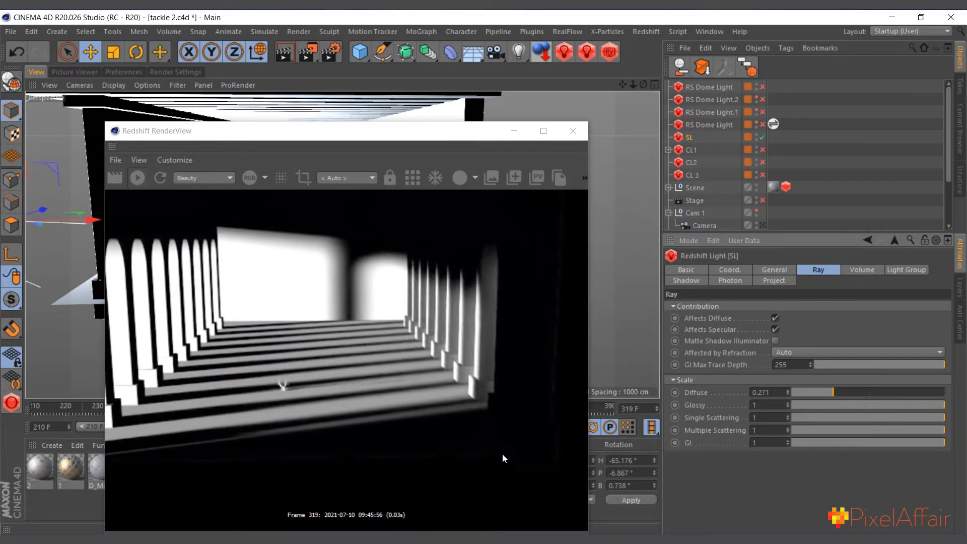
drag(824, 405, 803, 406)
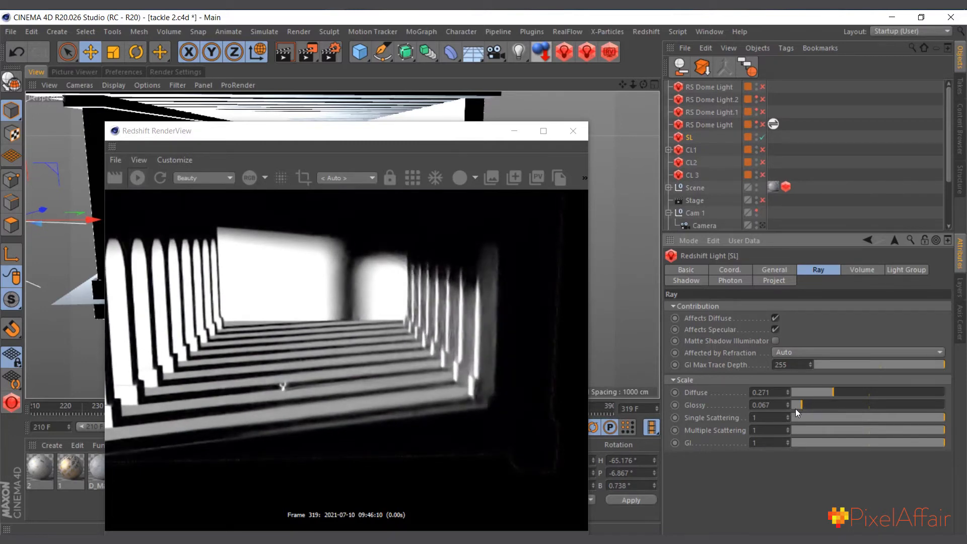
drag(830, 394, 821, 392)
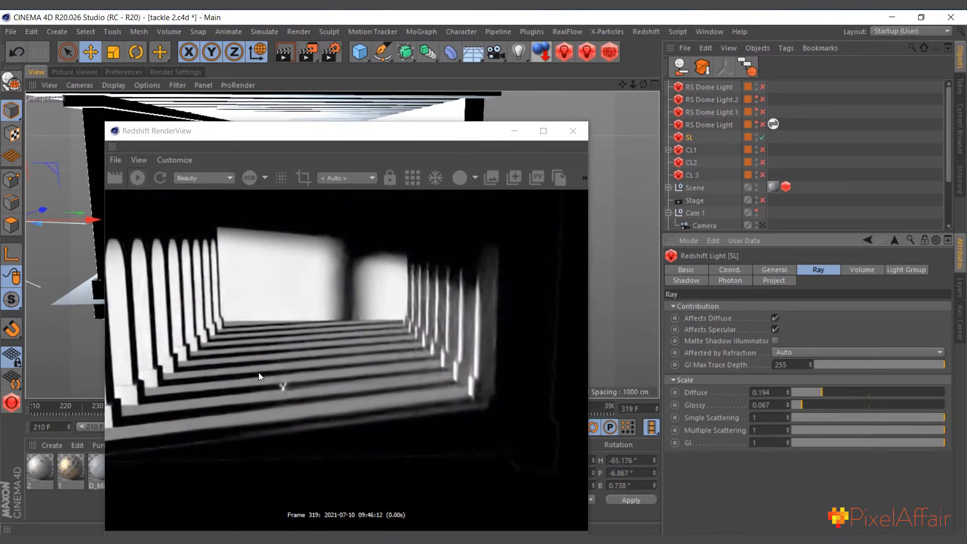
click(831, 391)
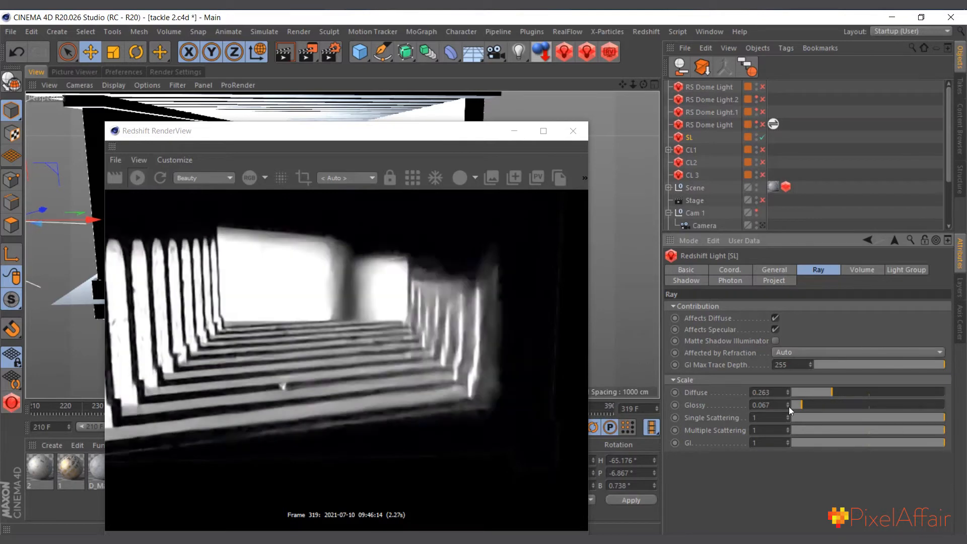
Enable all four RS Dome Lights together with the SL light
click(762, 124)
click(762, 111)
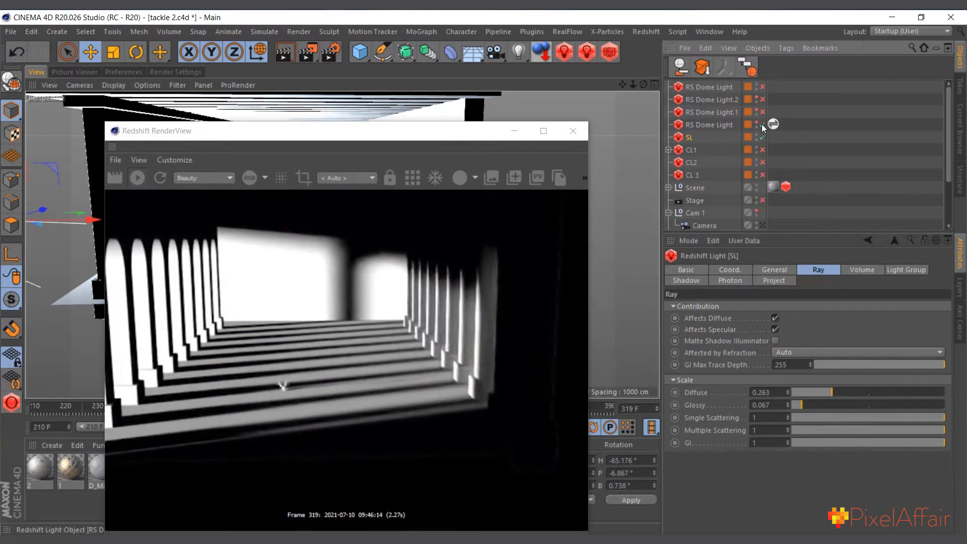
click(762, 99)
click(762, 86)
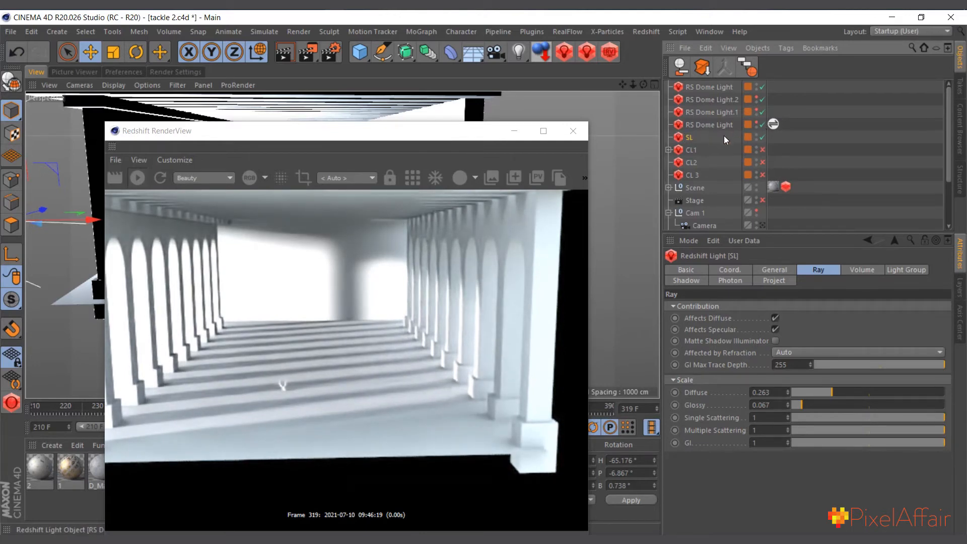
View the scene through Cam 1's camera and enable the CL1, CL2 and CL 3 lights
click(761, 224)
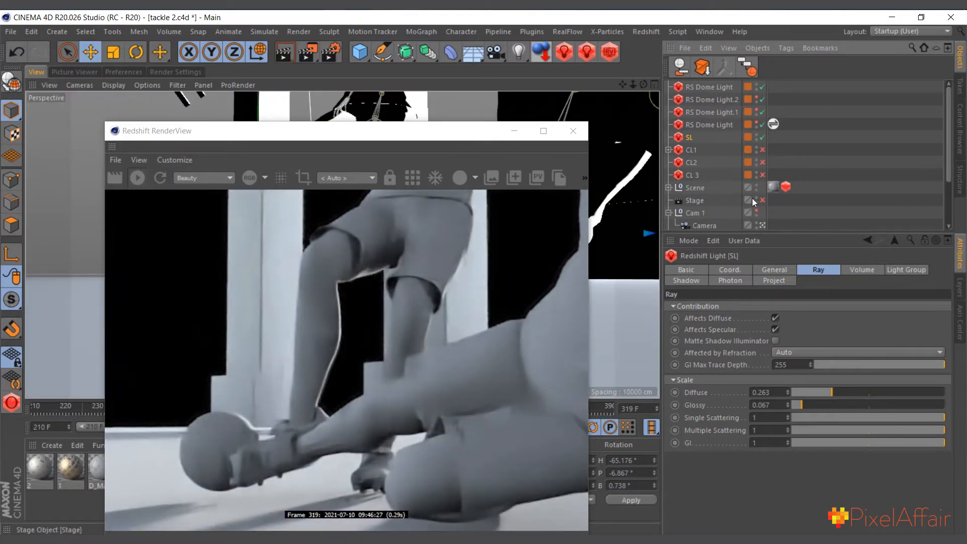
click(762, 150)
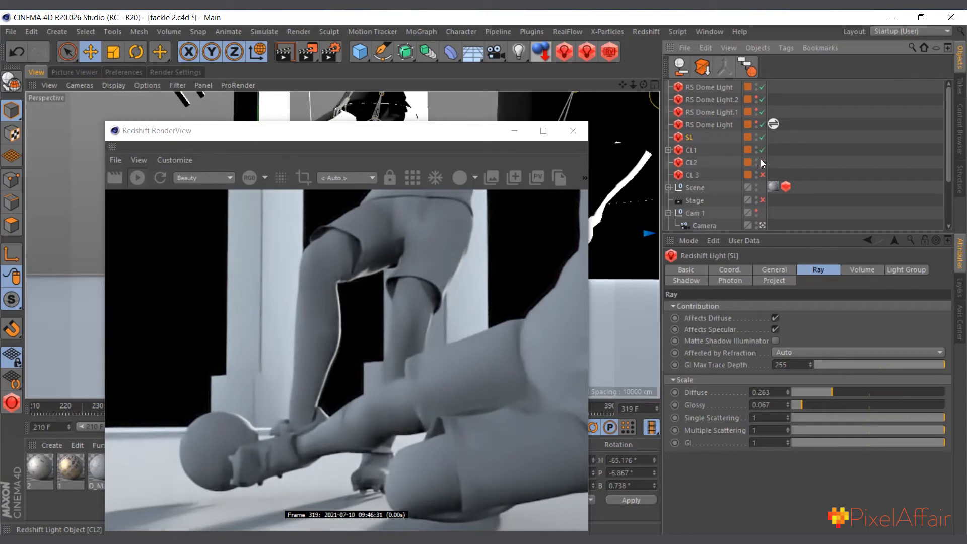
click(761, 161)
click(762, 175)
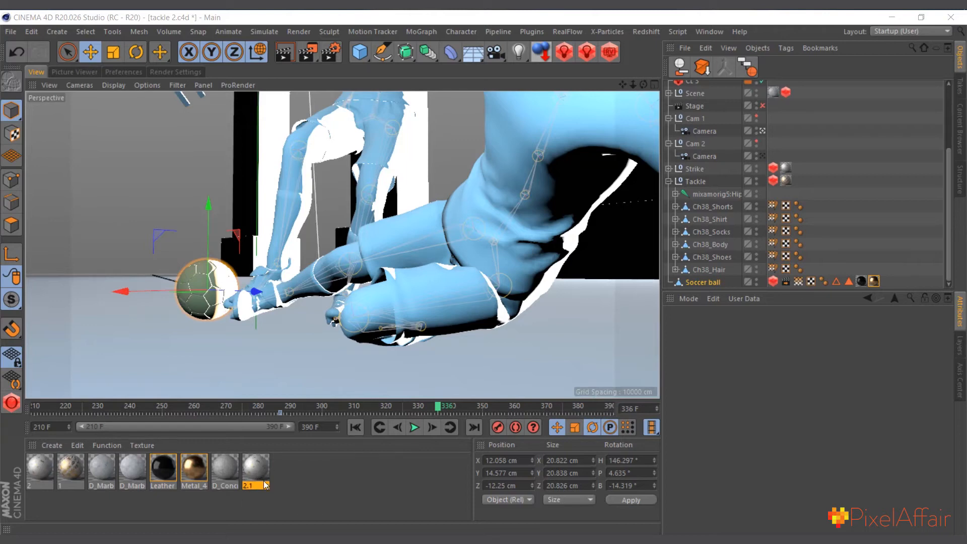
Open material 2.1's shader graph and add a new RS Material node below the existing network
double_click(257, 468)
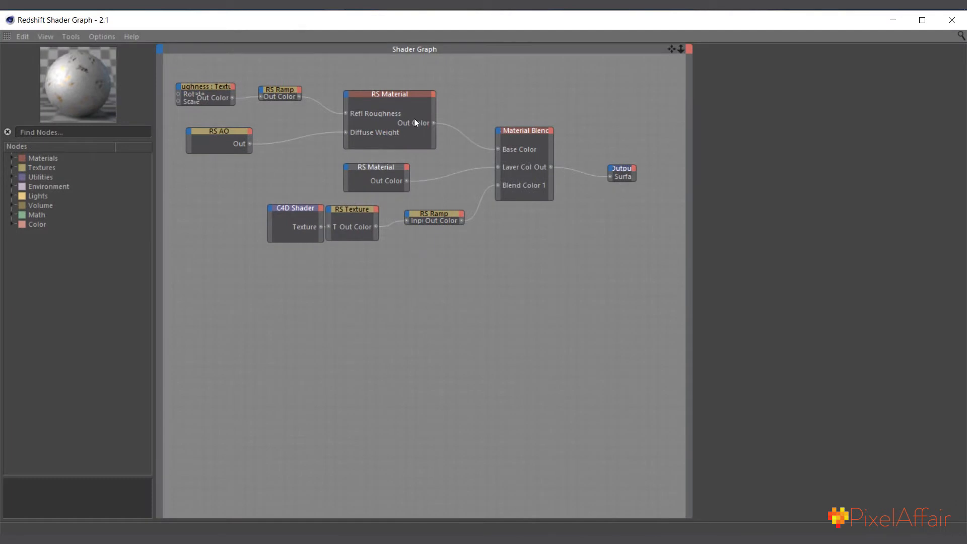
drag(397, 94, 401, 86)
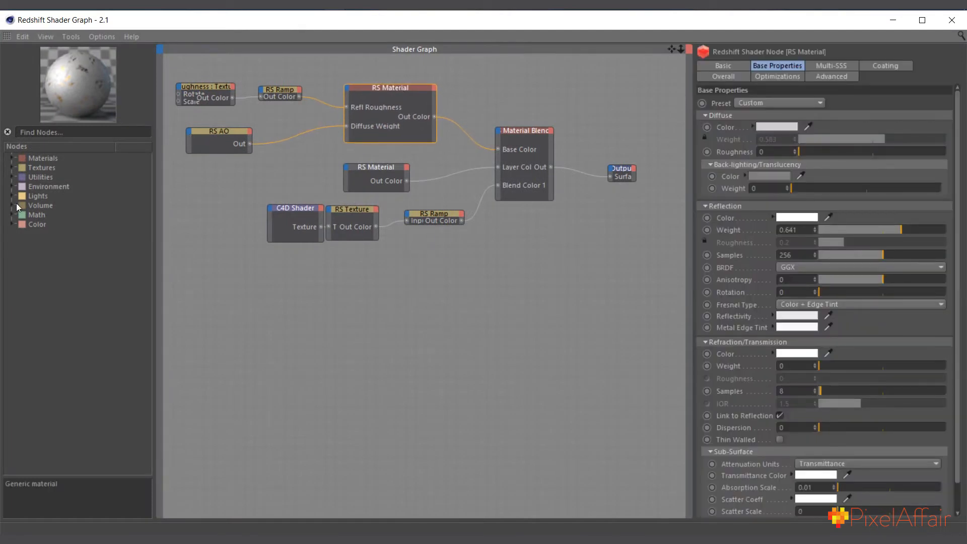
click(12, 159)
drag(54, 207, 321, 334)
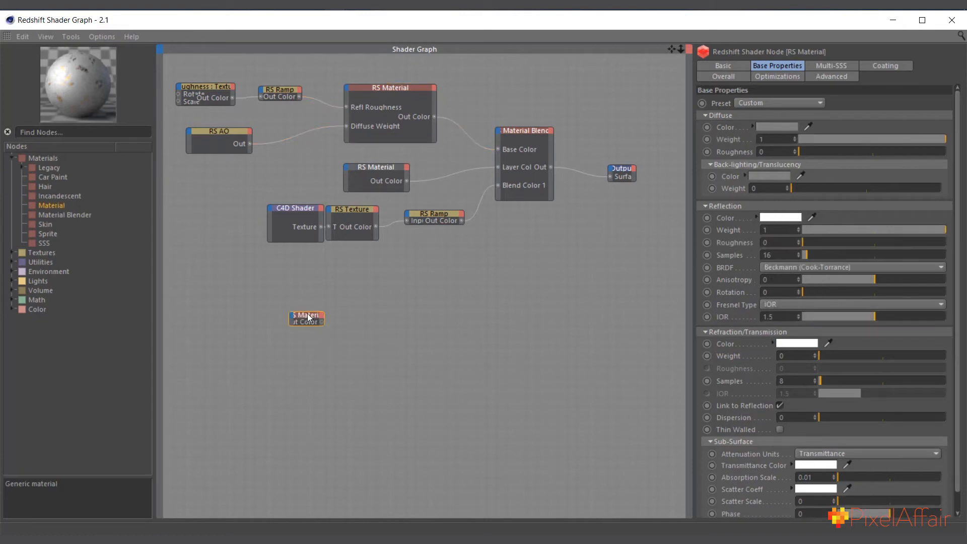
Set the new RS Material's diffuse color to a light grey of 81% value and place its node below the RS Ramp
click(778, 127)
drag(861, 153, 869, 152)
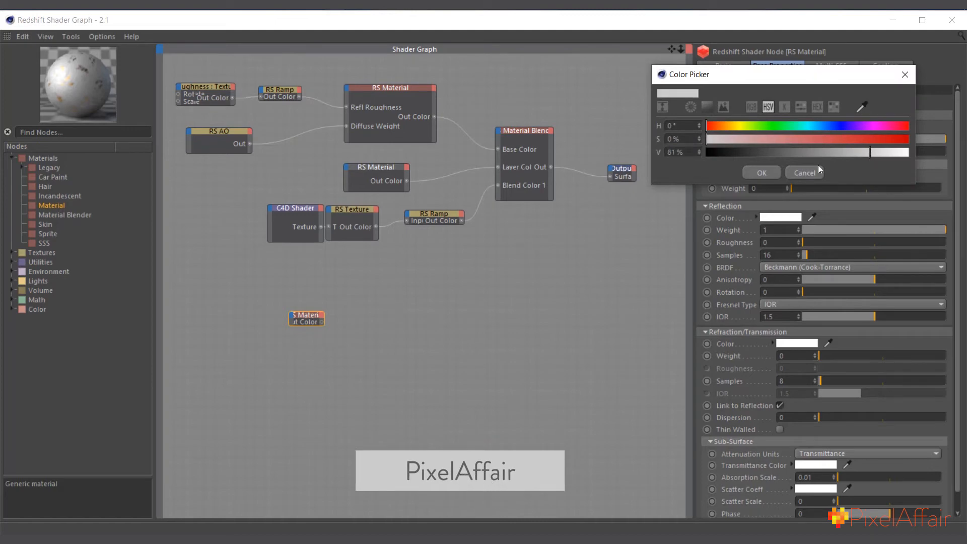
click(761, 173)
drag(305, 318, 357, 305)
drag(423, 293, 424, 285)
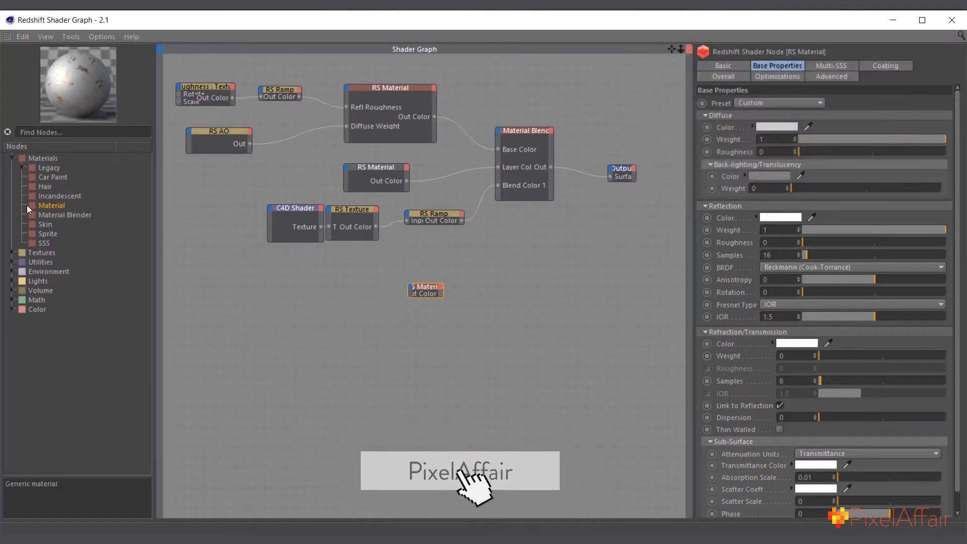
Add a second RS Material node under the light grey one and give it the Gold preset
drag(49, 205, 425, 331)
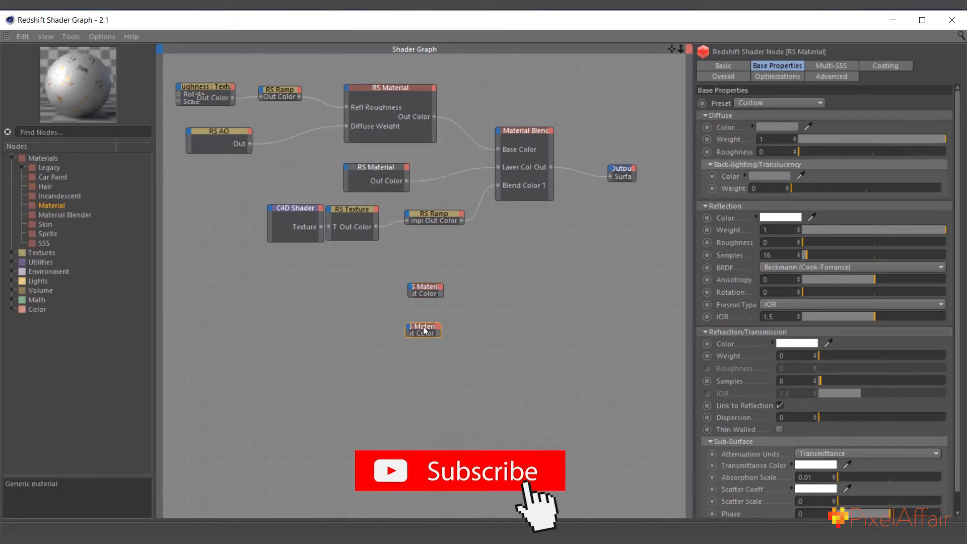
click(775, 103)
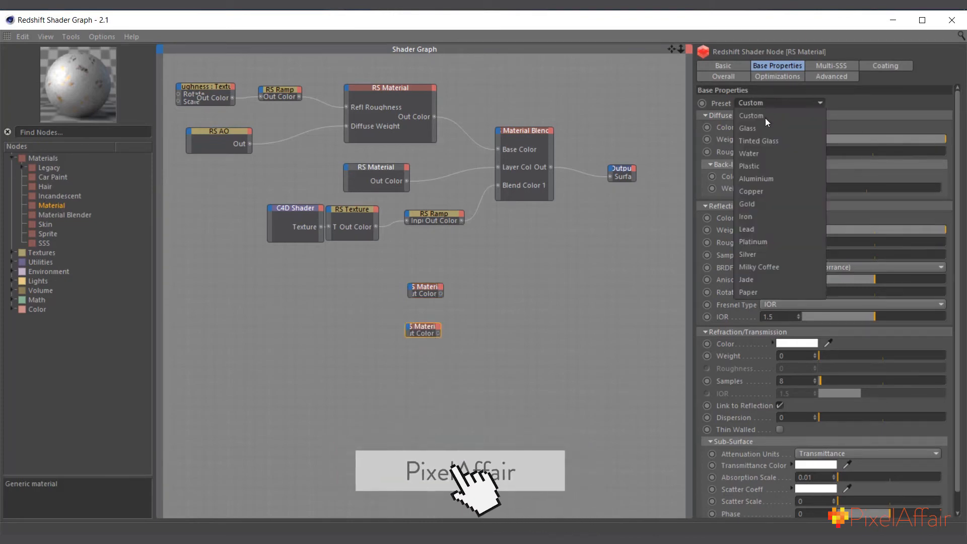
click(754, 204)
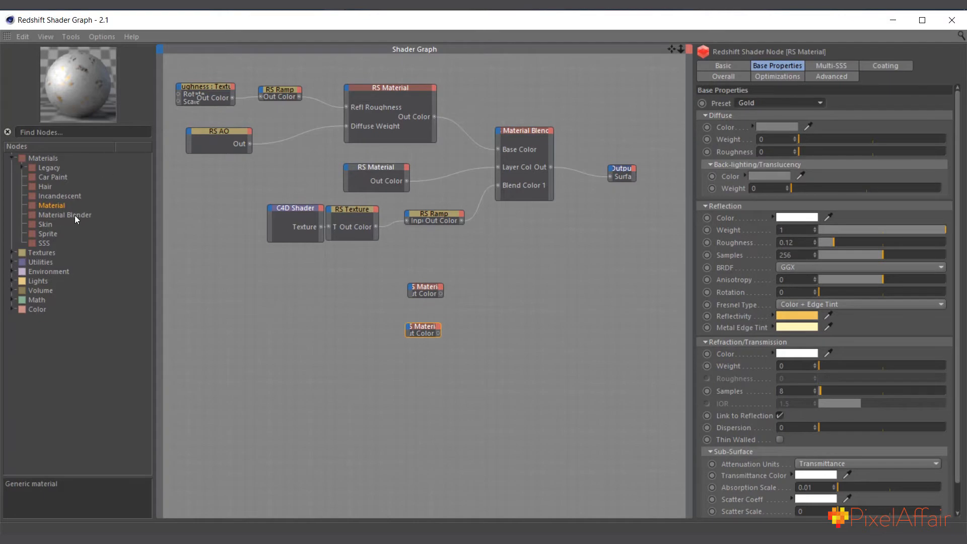
Add a Material Blender node and connect the grey material to Base Color and the gold material to Layer Color 1
drag(68, 215, 493, 302)
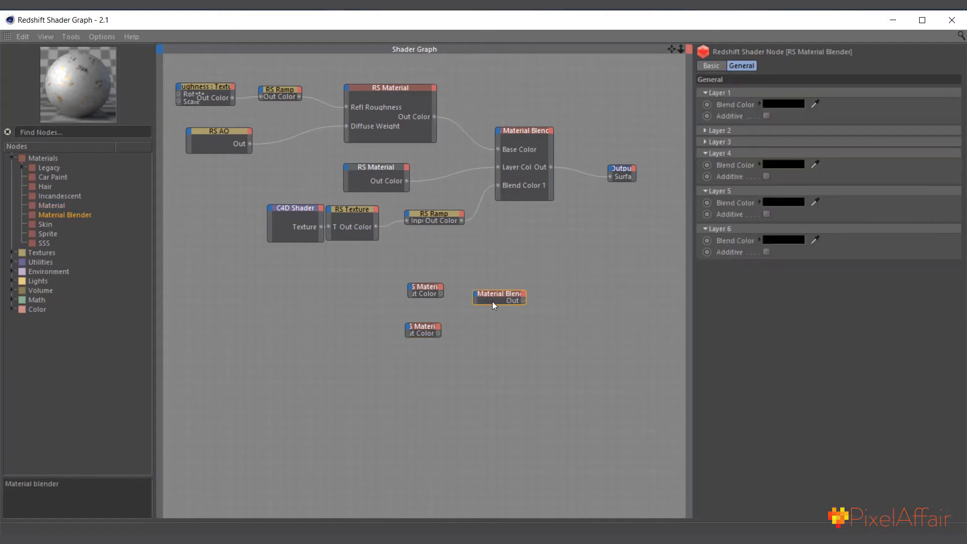
click(427, 289)
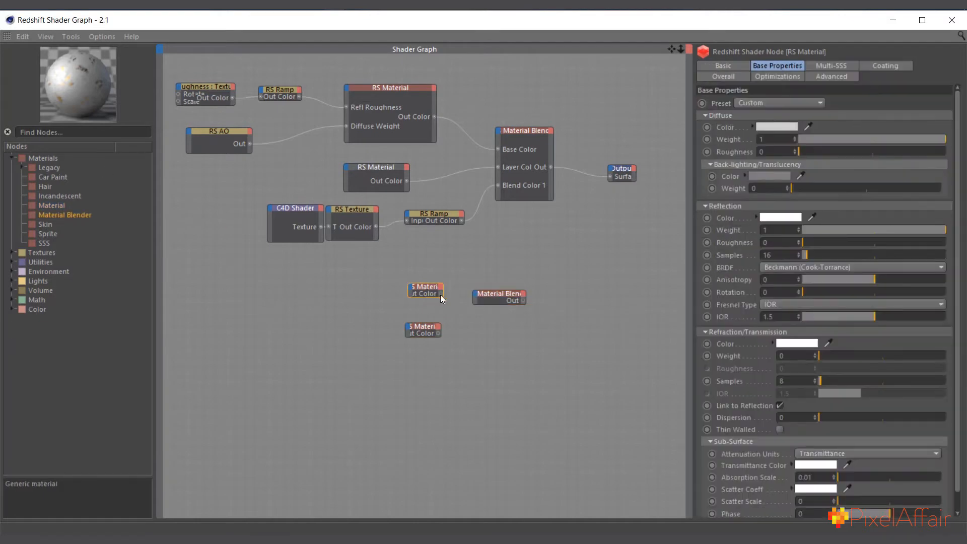
drag(440, 294, 475, 293)
mouse_move(512, 302)
click(563, 302)
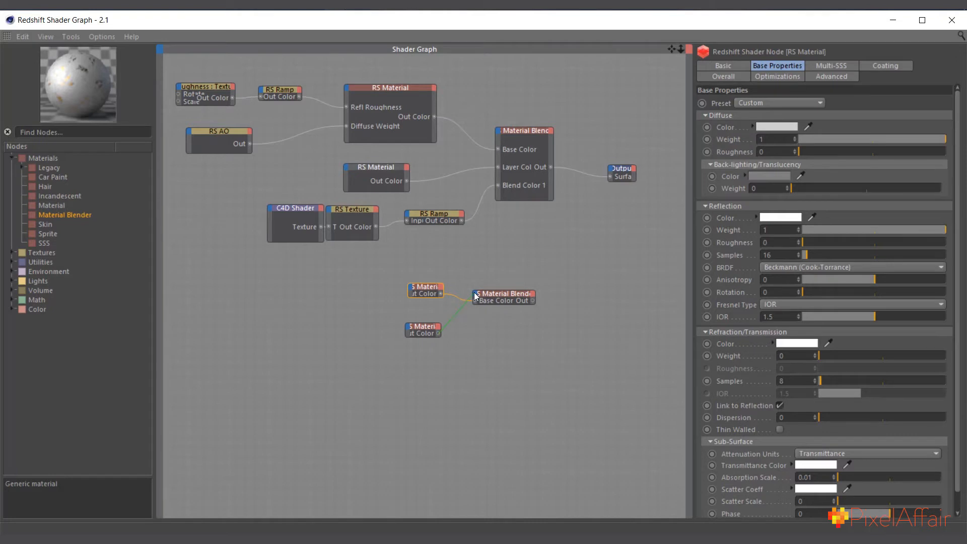
drag(475, 296, 476, 298)
click(560, 313)
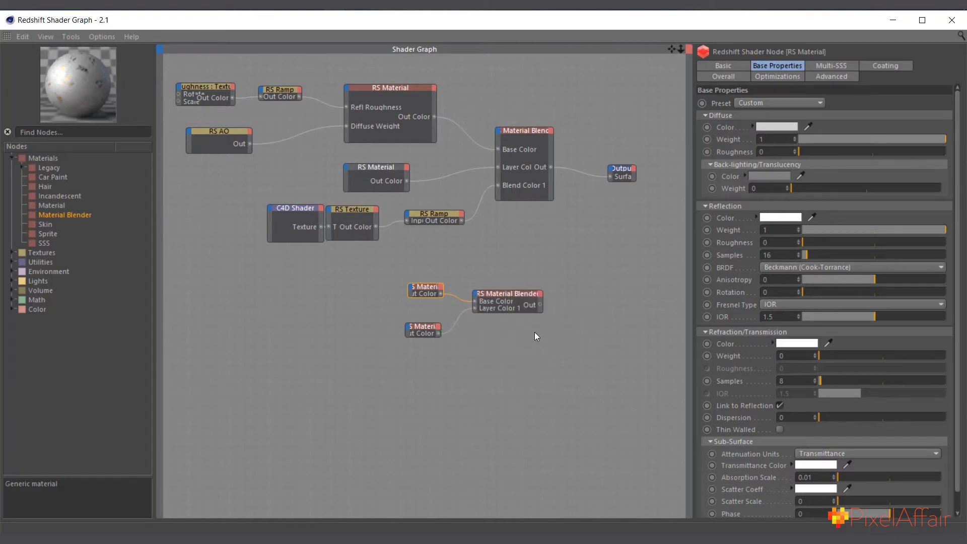
drag(424, 331, 424, 321)
Connect the new Material Blender's output to the Surface input of the Output node
click(493, 297)
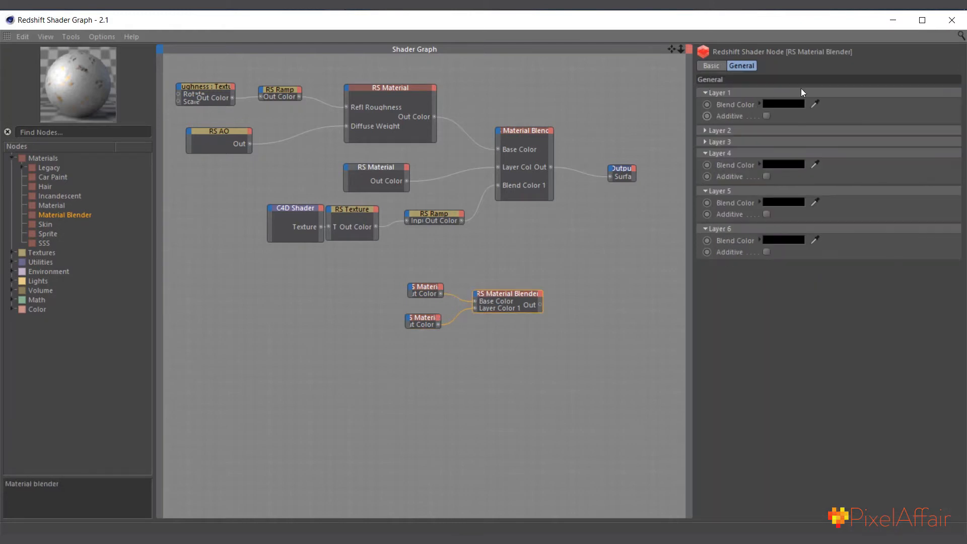
click(720, 154)
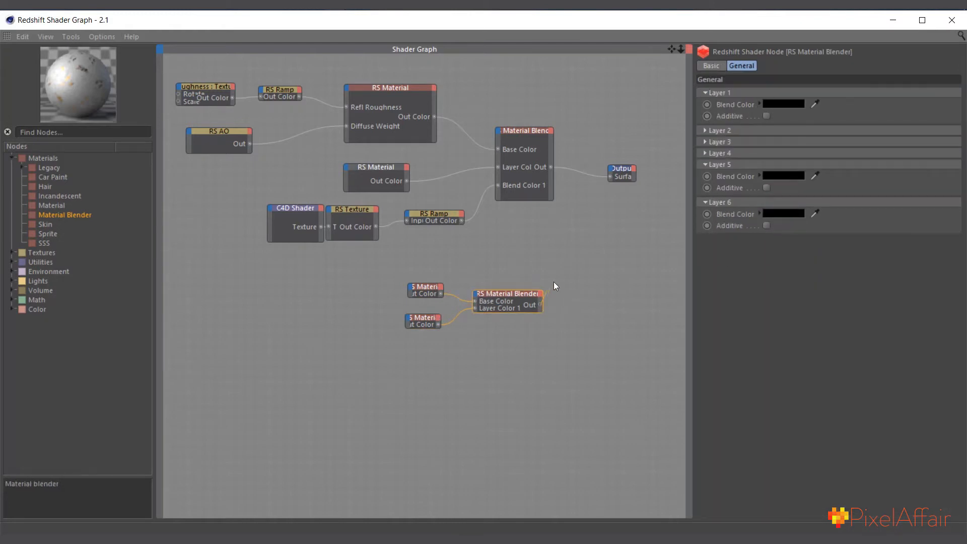
drag(600, 189, 609, 175)
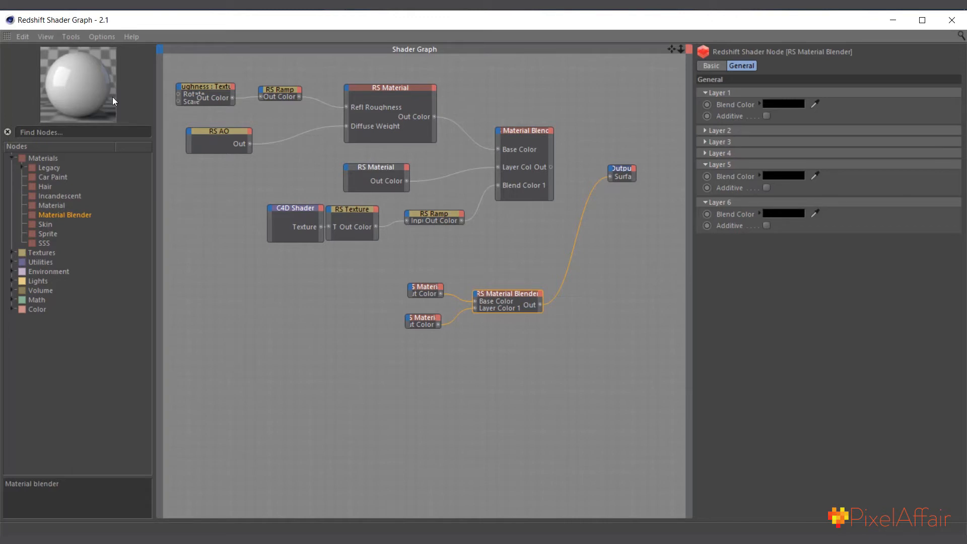
Try pure white as the new Material Blender's Layer 1 blend color
click(772, 103)
click(791, 130)
drag(788, 131, 906, 129)
click(759, 150)
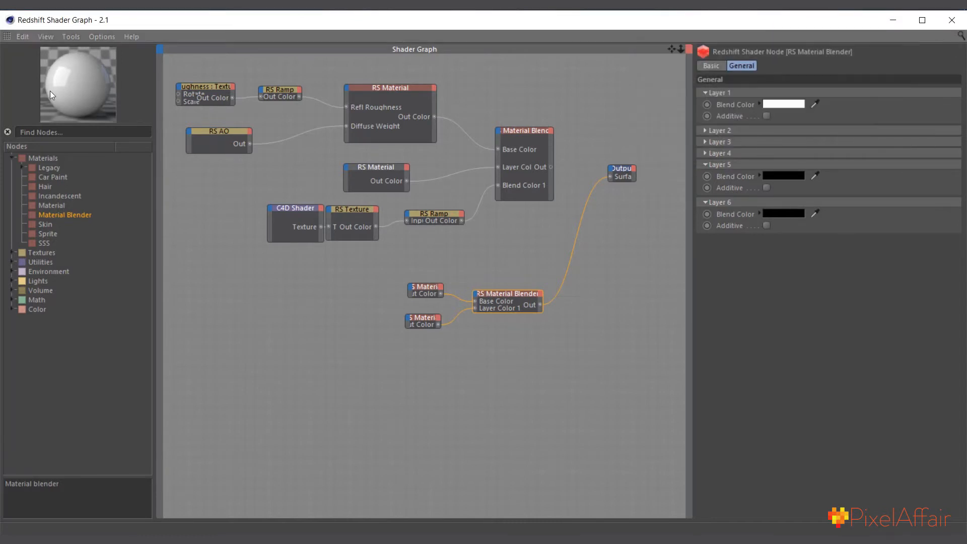
Set the new Material Blender's Layer 1 blend color to a medium grey
click(786, 104)
click(804, 131)
click(760, 150)
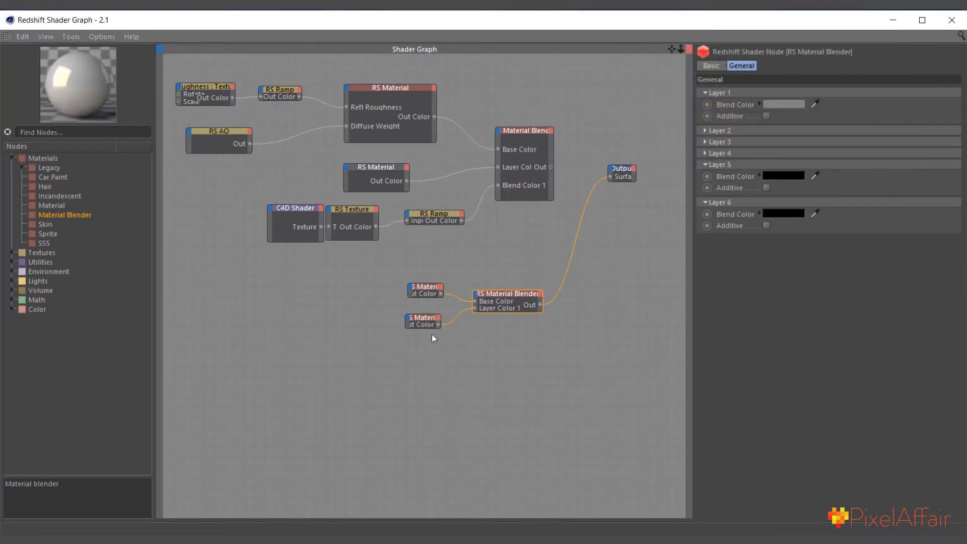
Examine the C4D Shader and RS Texture nodes that feed the original blend ramp
mouse_move(780, 104)
drag(274, 190, 303, 253)
drag(298, 194, 330, 228)
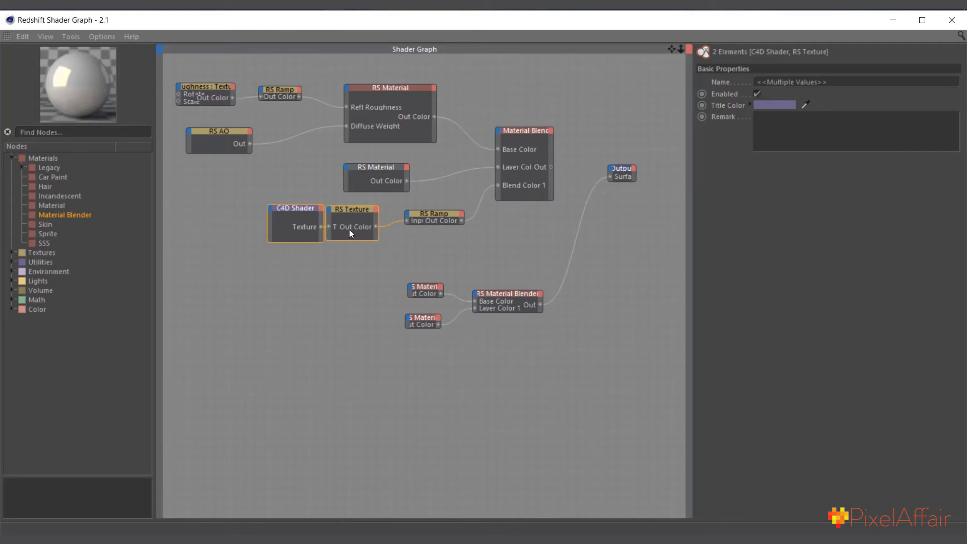
click(345, 326)
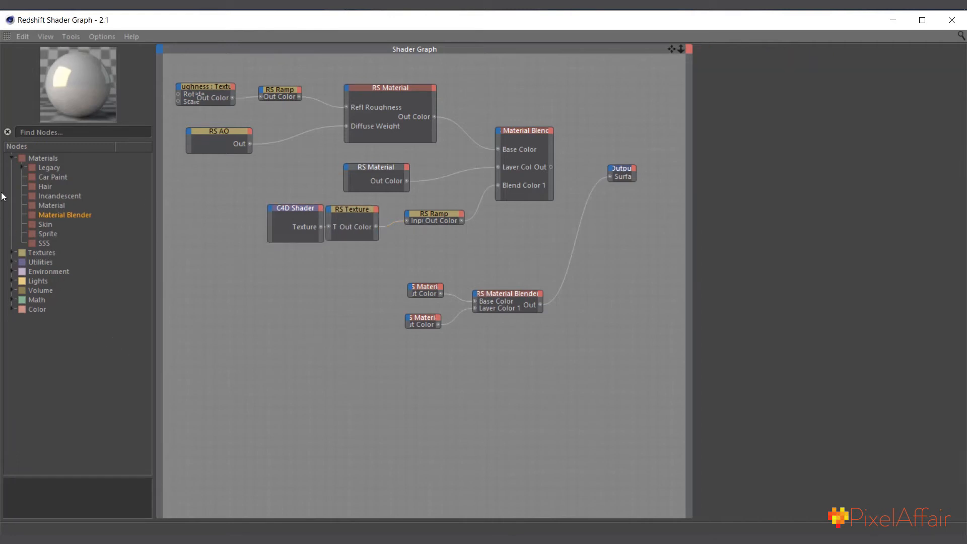
Add a C4D Shader node to the empty area below the original network and load a Noise shader into it
click(21, 167)
click(21, 167)
click(12, 252)
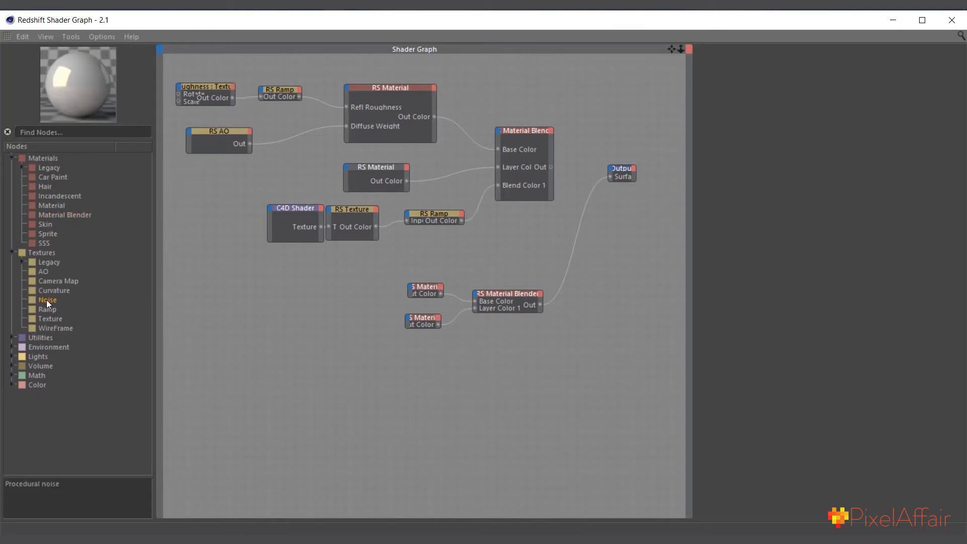
click(9, 156)
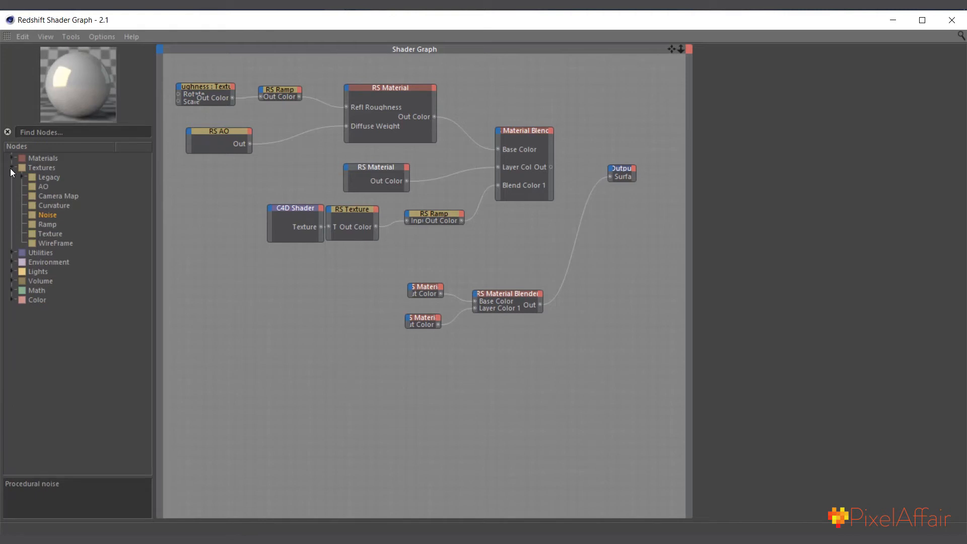
click(10, 168)
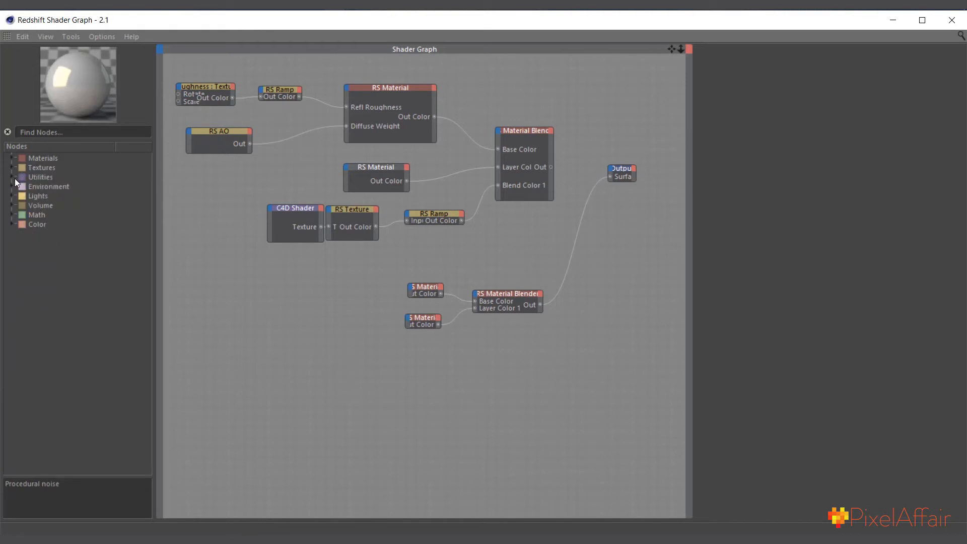
click(12, 177)
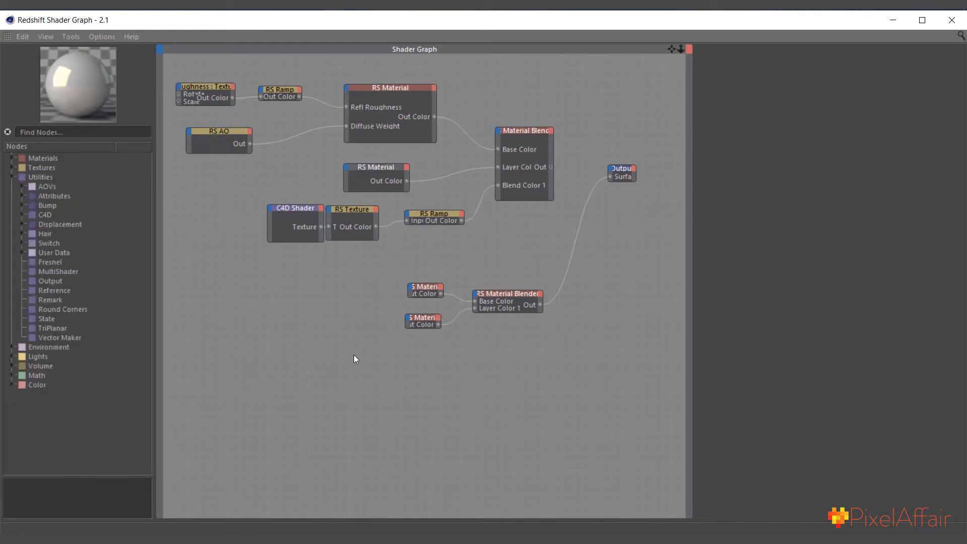
click(22, 215)
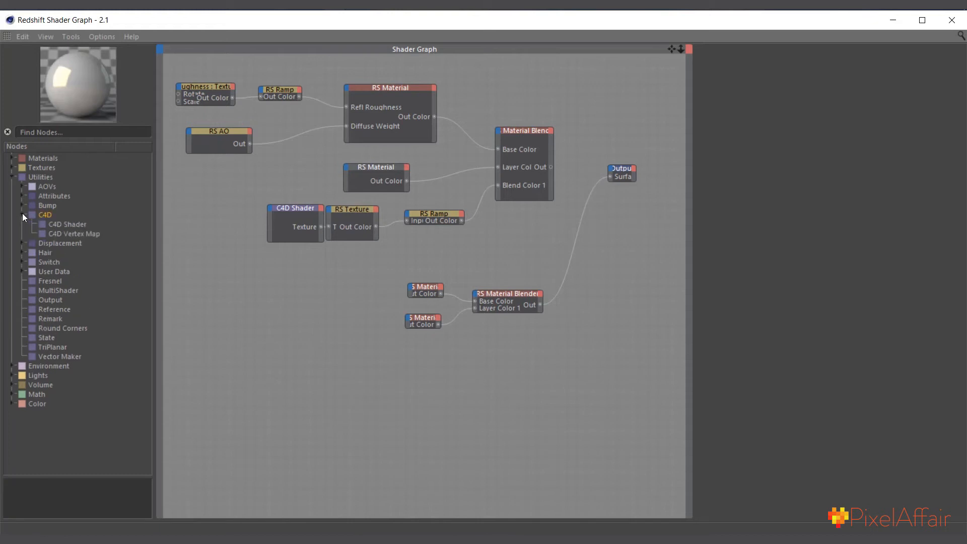
drag(68, 225, 311, 328)
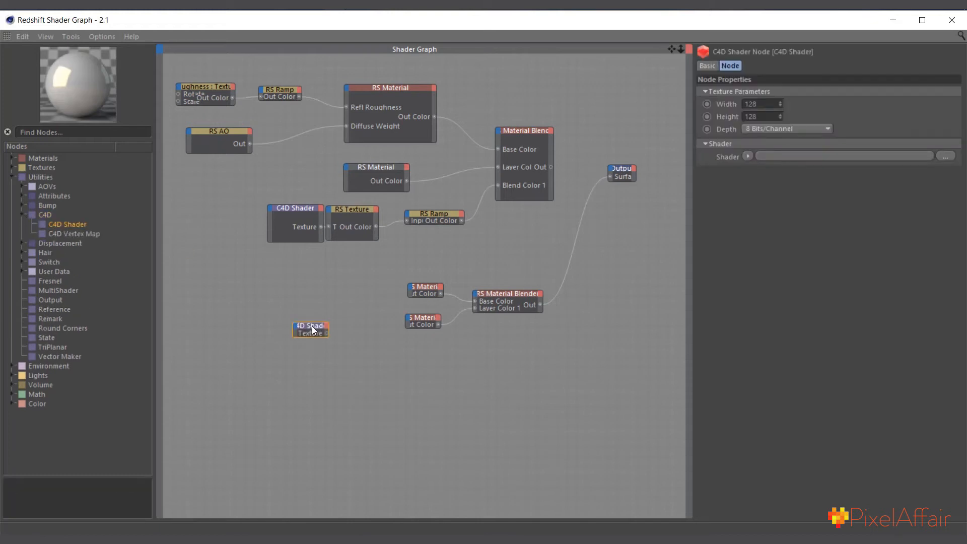
click(747, 156)
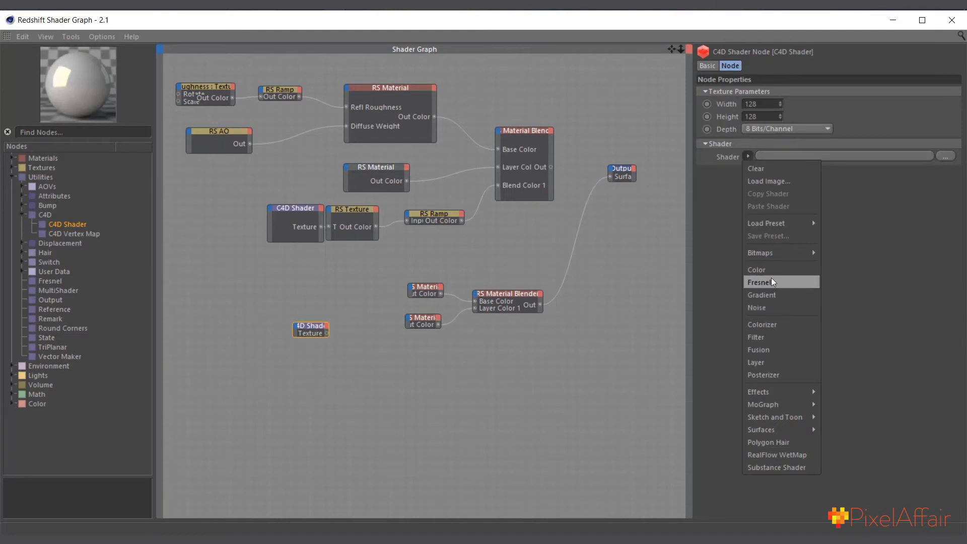
click(764, 306)
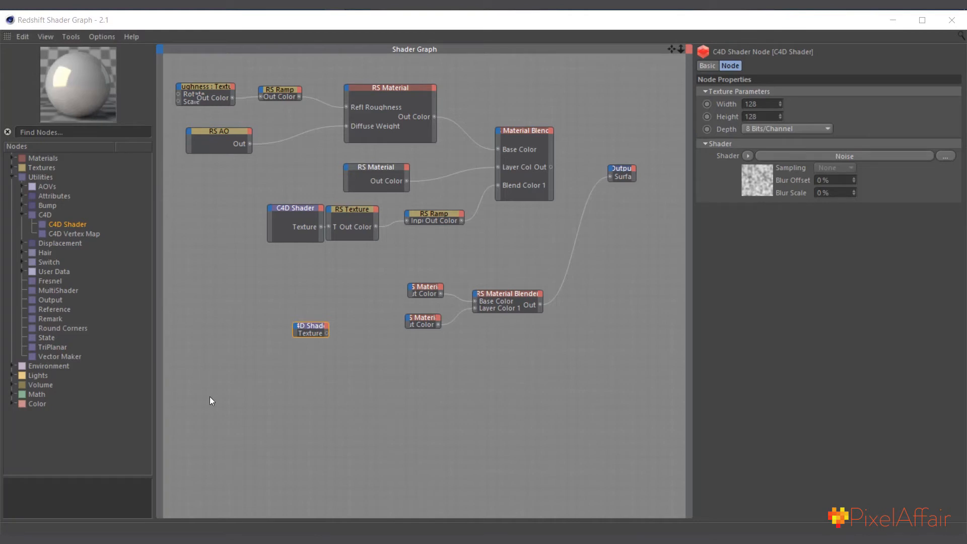
Add an RS Texture node beside the new C4D Shader and connect the shader's Texture output to its input
drag(301, 304, 318, 342)
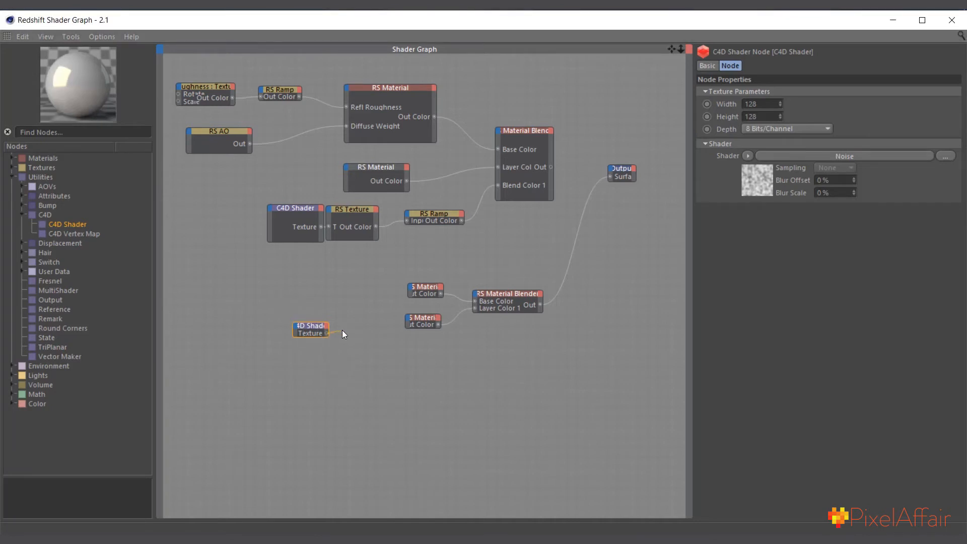
drag(403, 320, 406, 320)
click(11, 168)
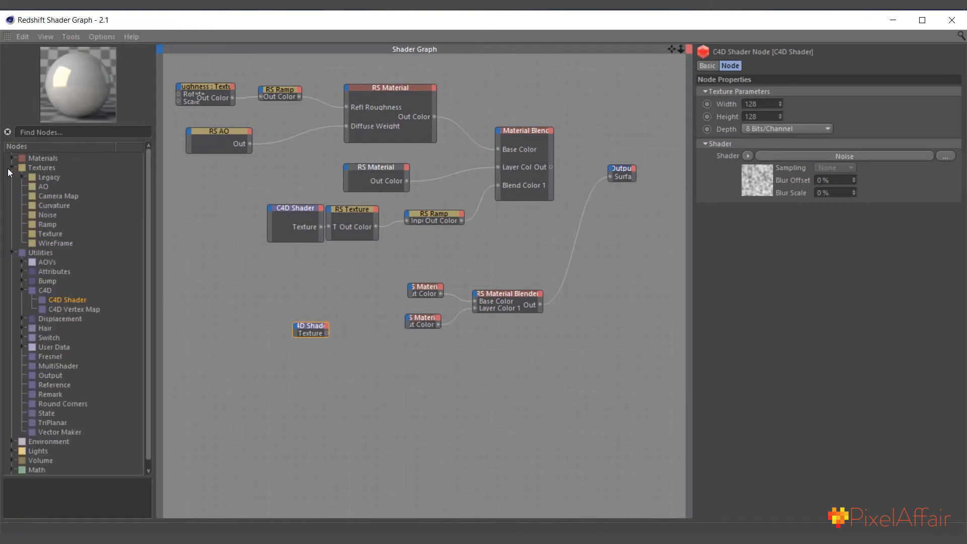
drag(47, 233, 341, 321)
mouse_move(390, 344)
click(428, 345)
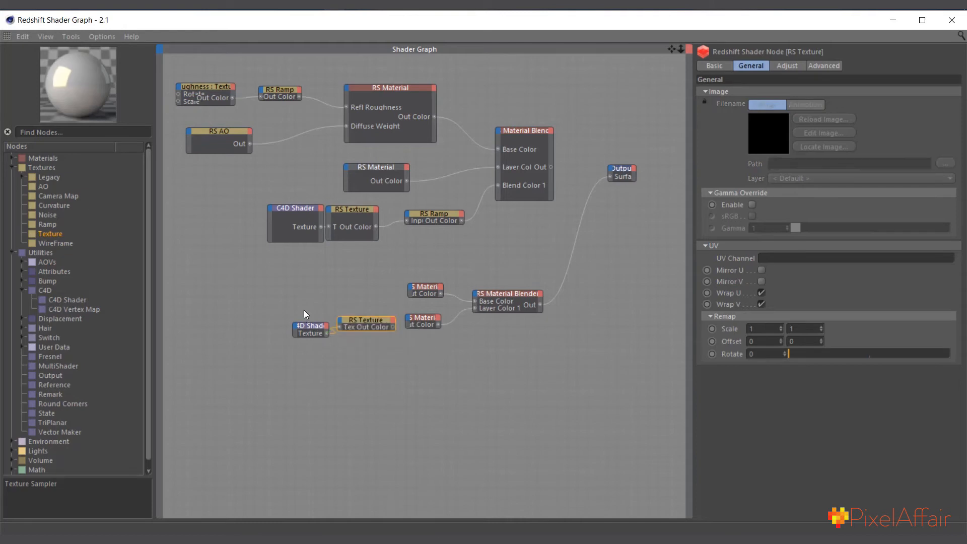
Replace the newly added C4D Shader and RS Texture nodes with a copy of the original connected pair
click(309, 330)
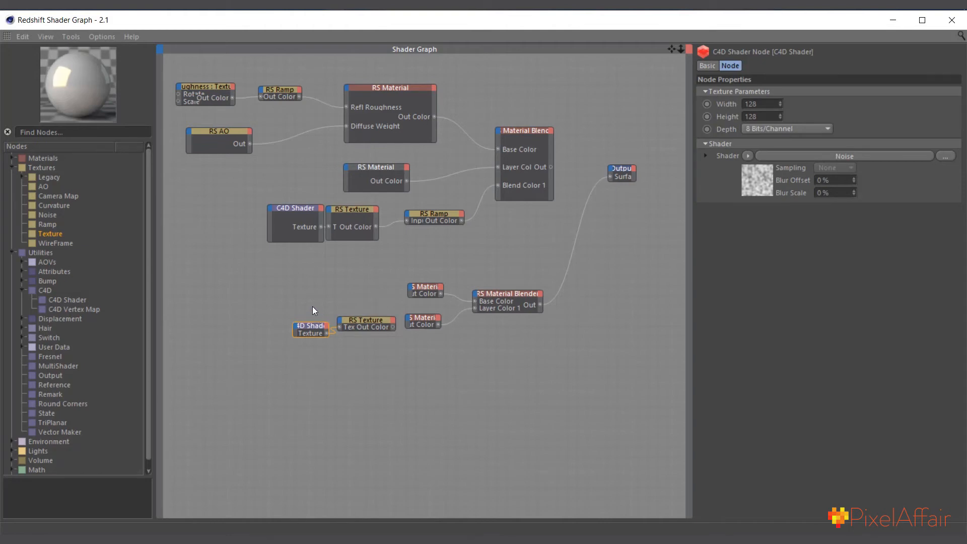
drag(350, 333, 369, 321)
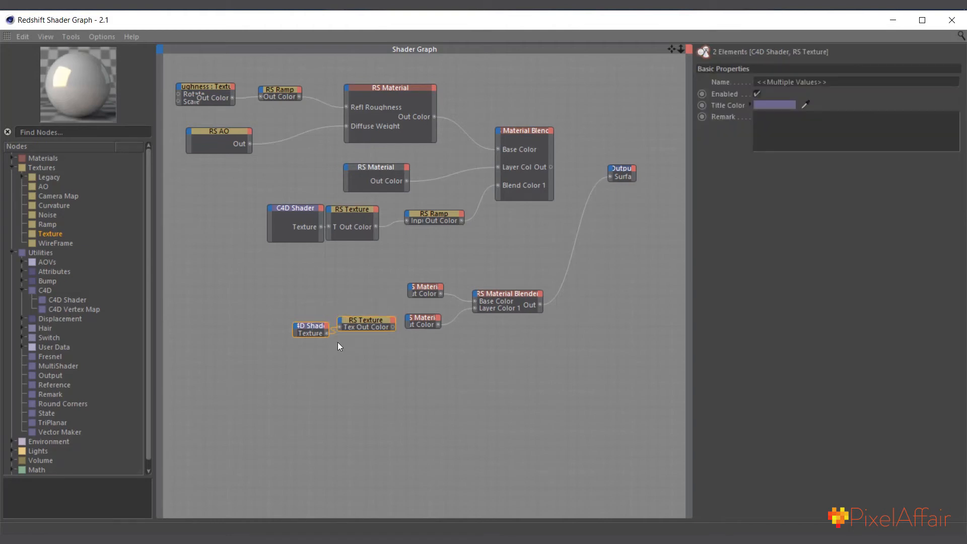
key(Delete)
drag(345, 255, 295, 343)
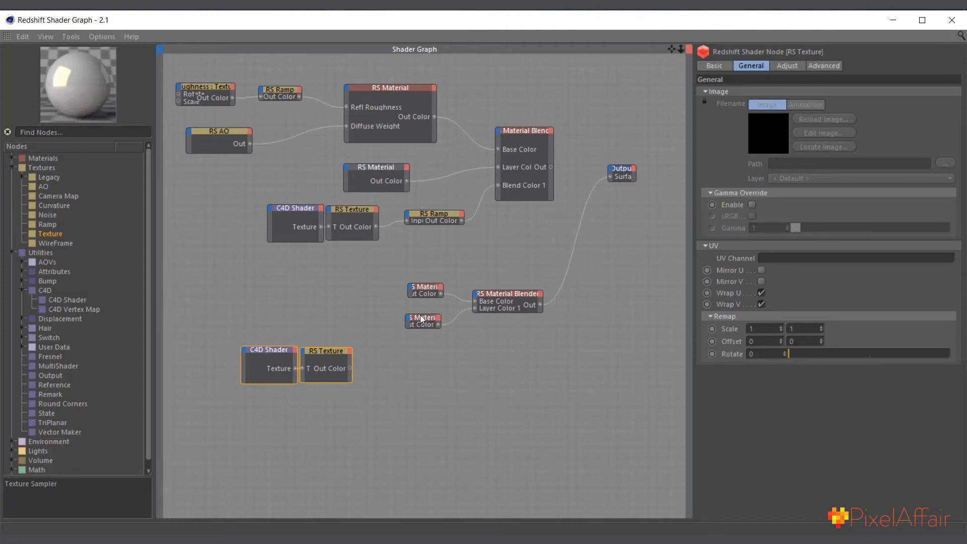
Space out the two new RS Material nodes, enlarge the new Material Blender, and move the copied shader and texture pair closer to it
drag(420, 317, 416, 287)
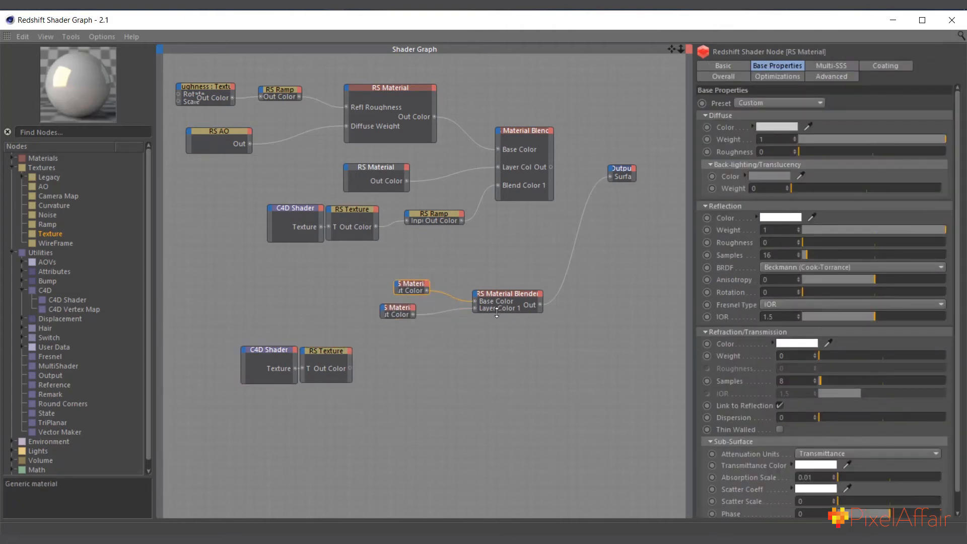
drag(496, 312, 496, 351)
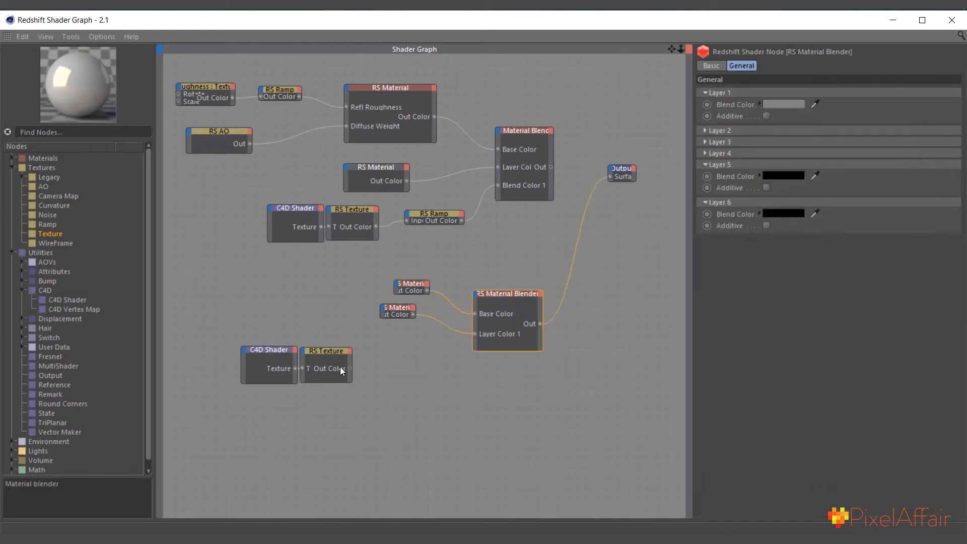
click(349, 367)
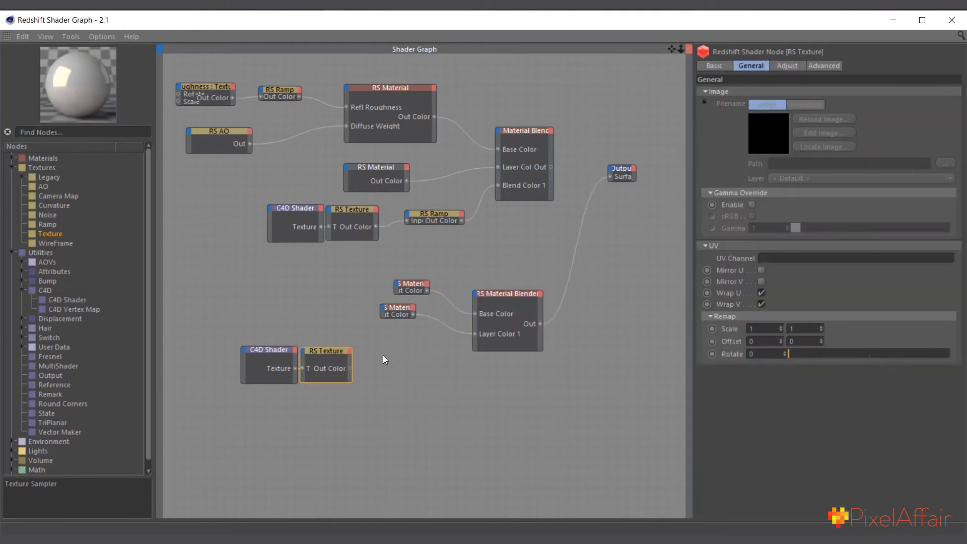
drag(274, 331, 382, 360)
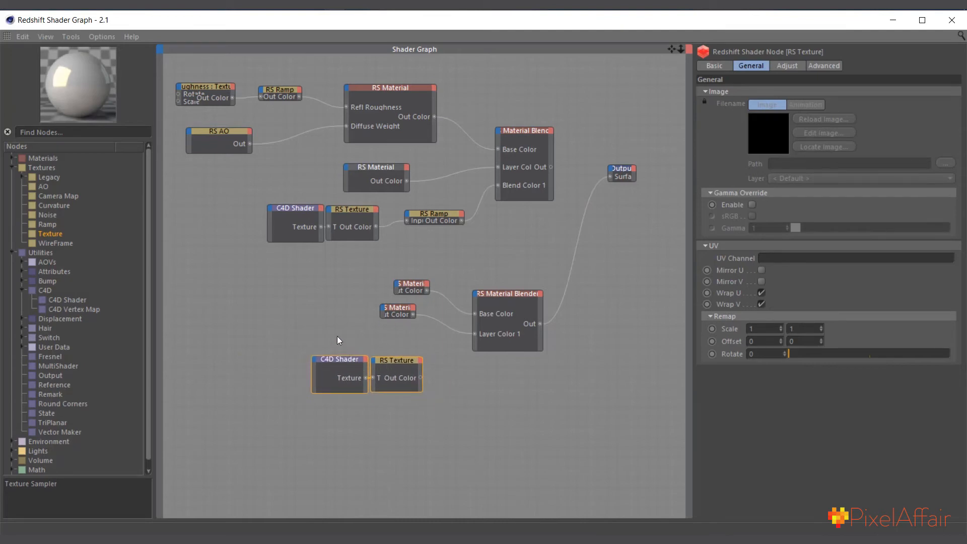
Invert the copied C4D Shader's noise by setting Color 1 to black and Color 2 to white
click(333, 385)
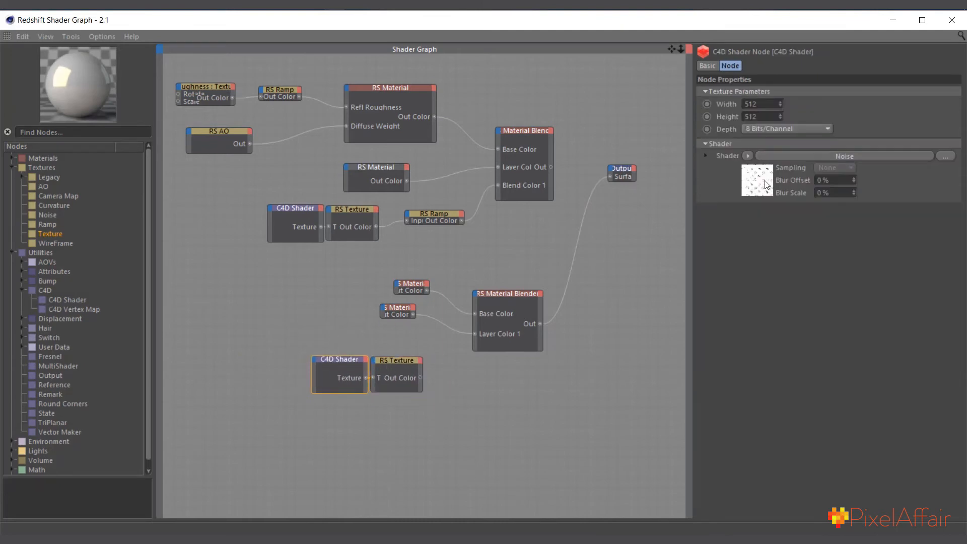
click(706, 156)
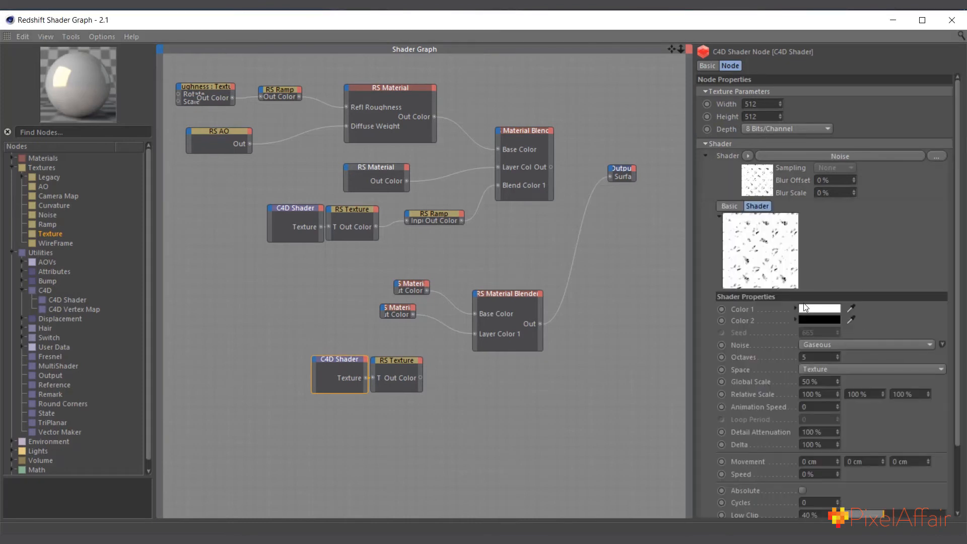
click(826, 319)
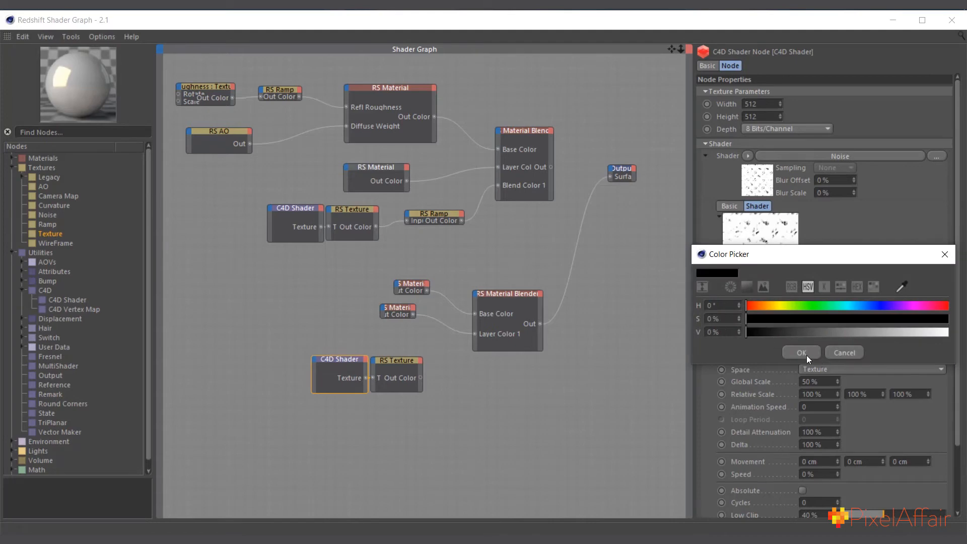
click(804, 353)
click(815, 320)
drag(778, 345, 938, 345)
click(804, 365)
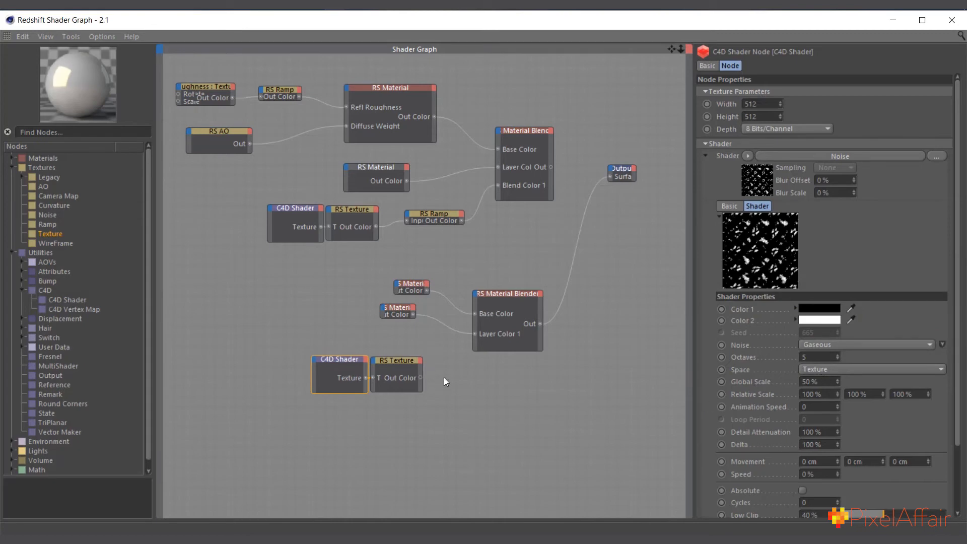
Connect the copied RS Texture's output to the new Material Blender's Blend Color 1 input and spread the source nodes apart
drag(461, 323, 476, 294)
mouse_move(500, 314)
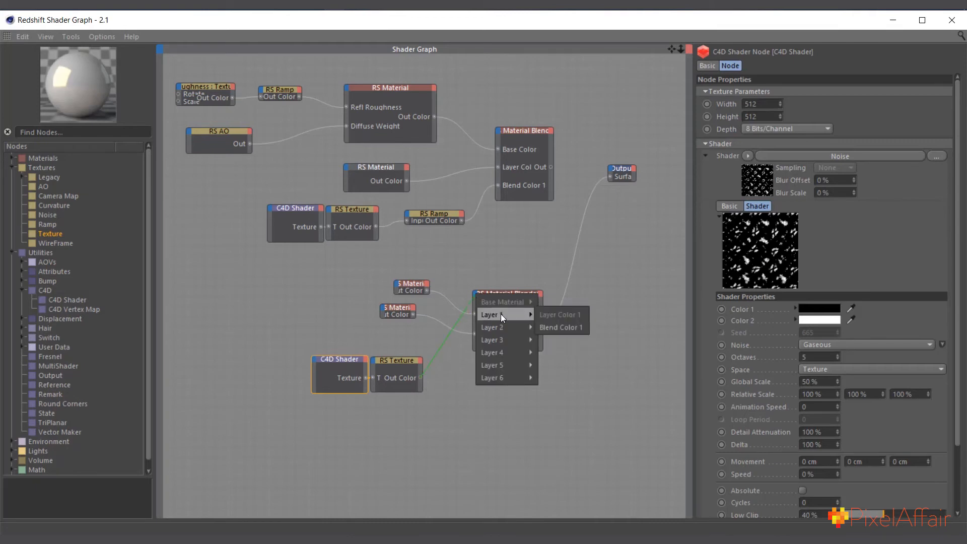
click(555, 327)
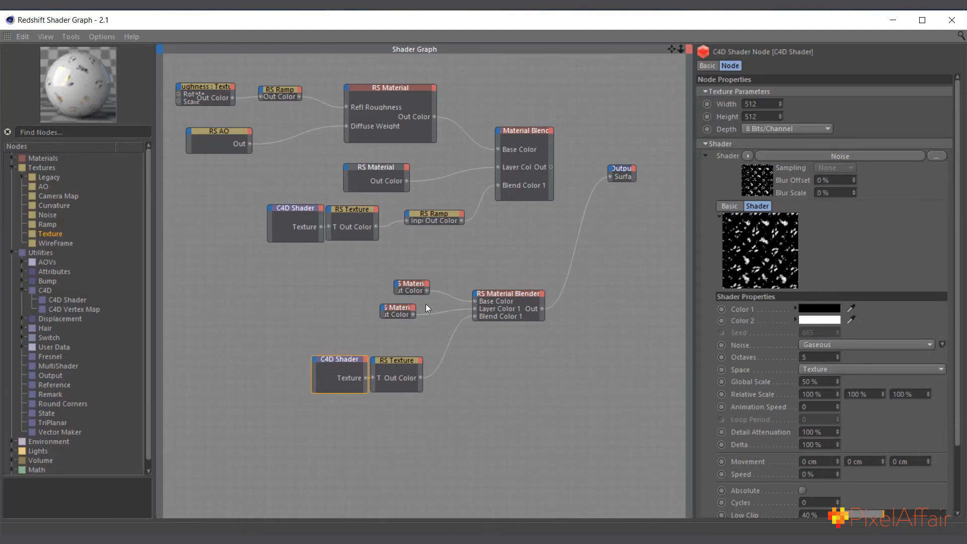
drag(416, 284, 377, 279)
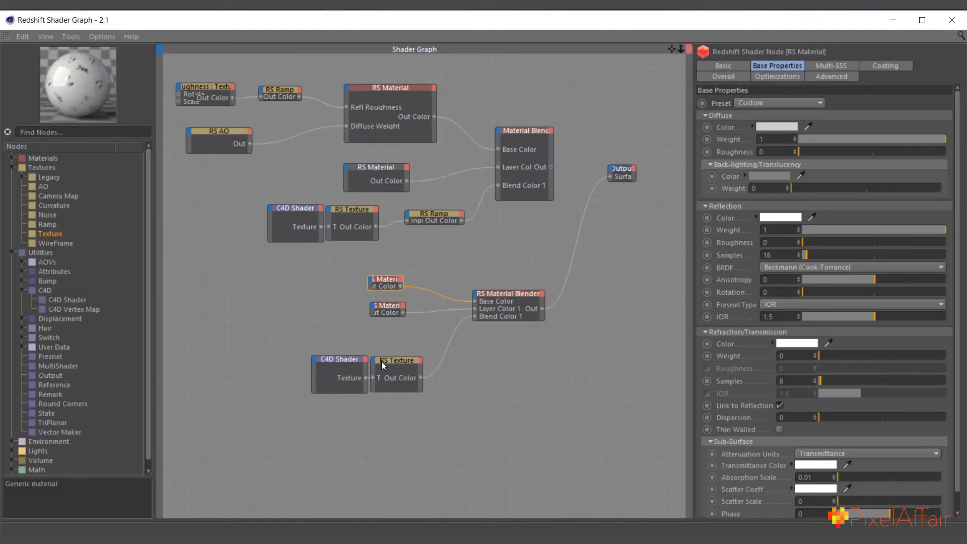
drag(334, 362, 322, 359)
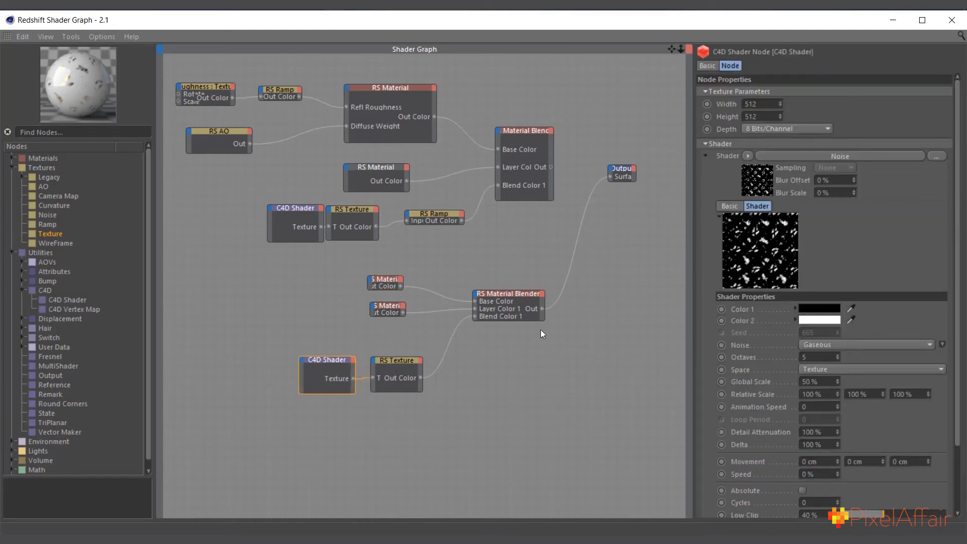
Examine the grey and gold blend in the Redshift RenderView, and review the gold RS Material and RS Texture nodes feeding the new blender
click(336, 6)
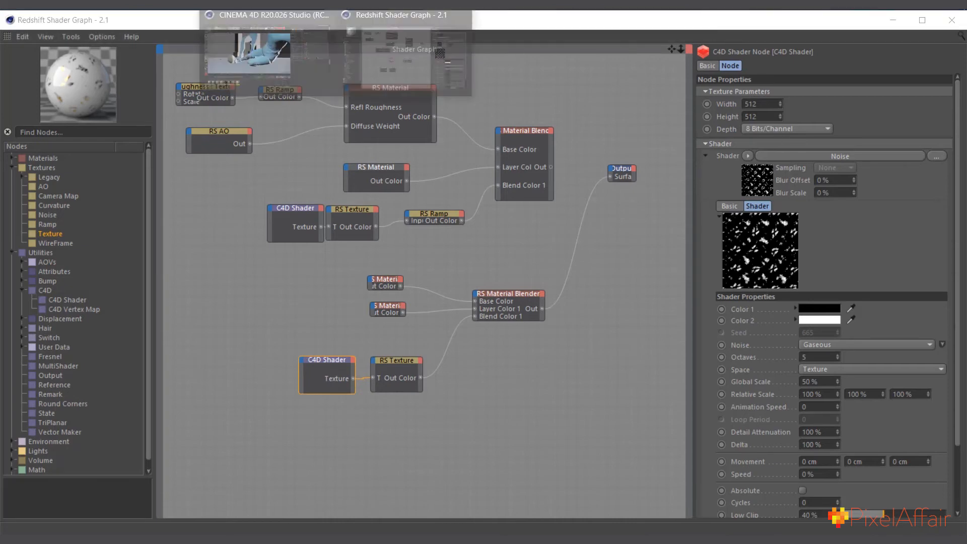
click(268, 65)
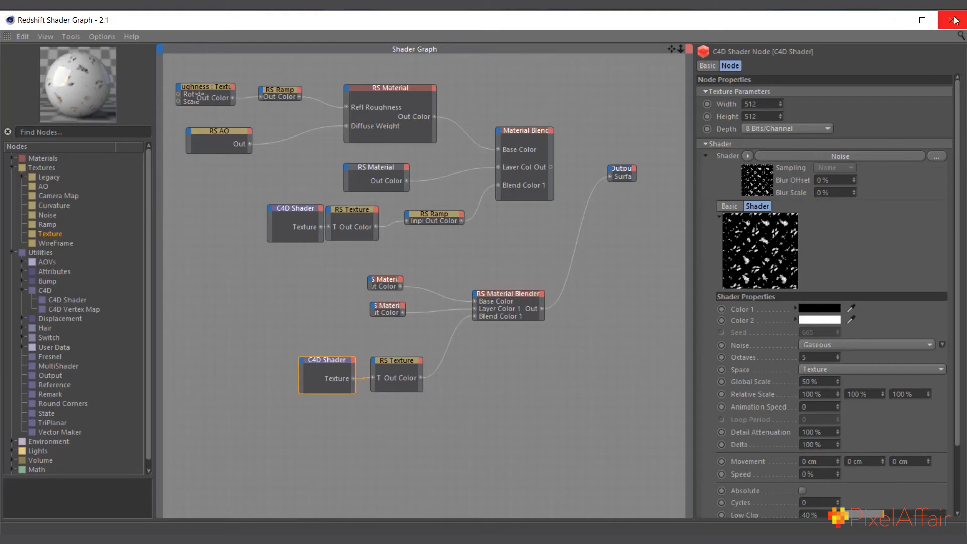
click(893, 21)
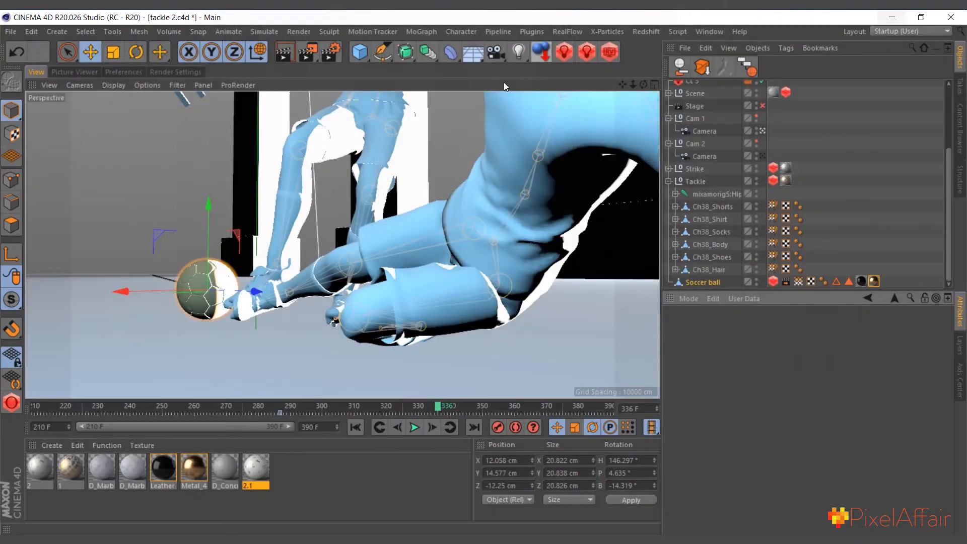
click(617, 58)
drag(726, 52, 509, 23)
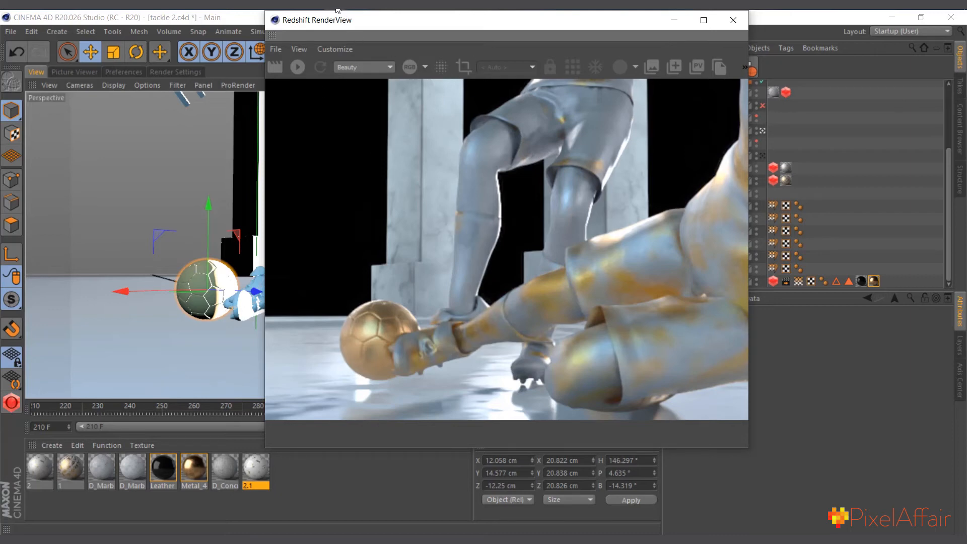
mouse_move(336, 9)
click(337, 83)
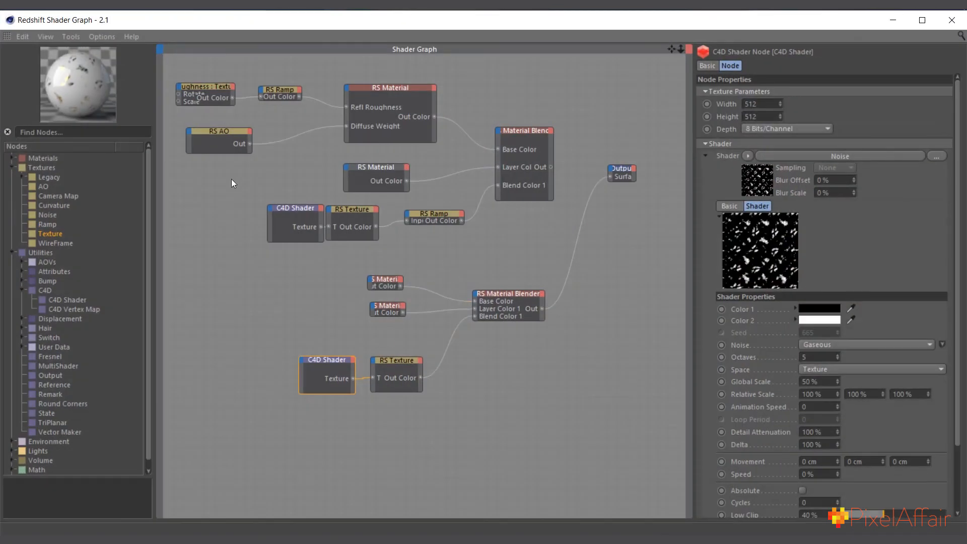
click(384, 307)
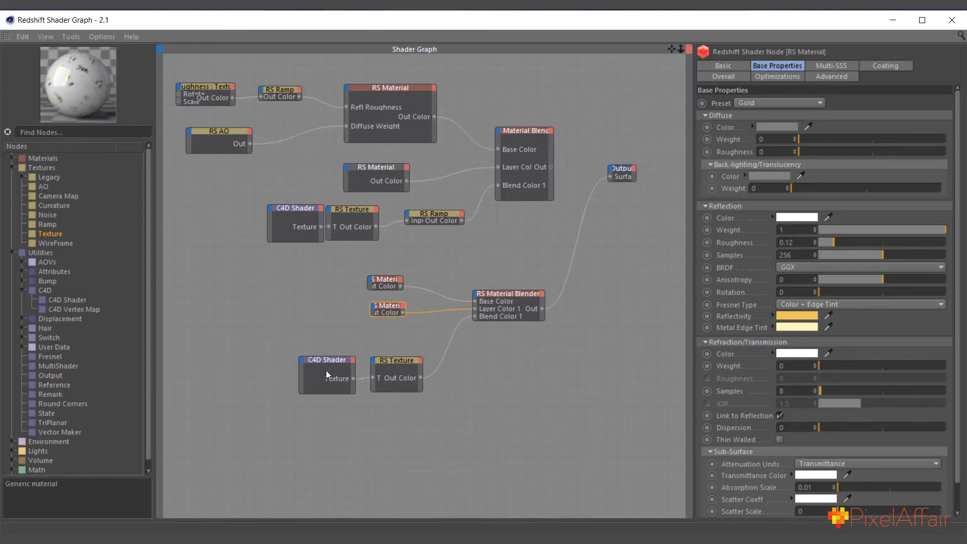
click(401, 362)
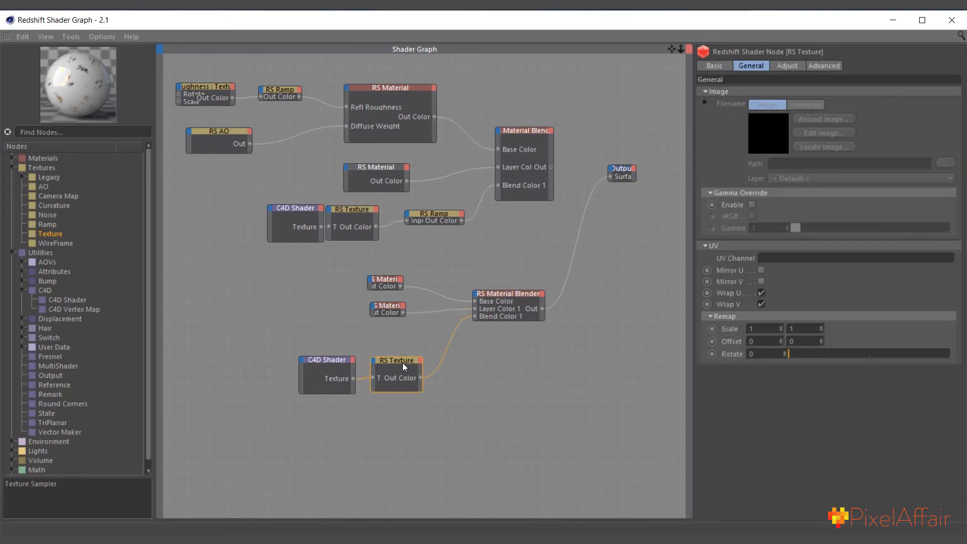
Add an RS Ramp between the copied RS Texture and the new Material Blender's Blend Color 1 input, positioned just below the blender
drag(509, 292, 531, 255)
click(47, 132)
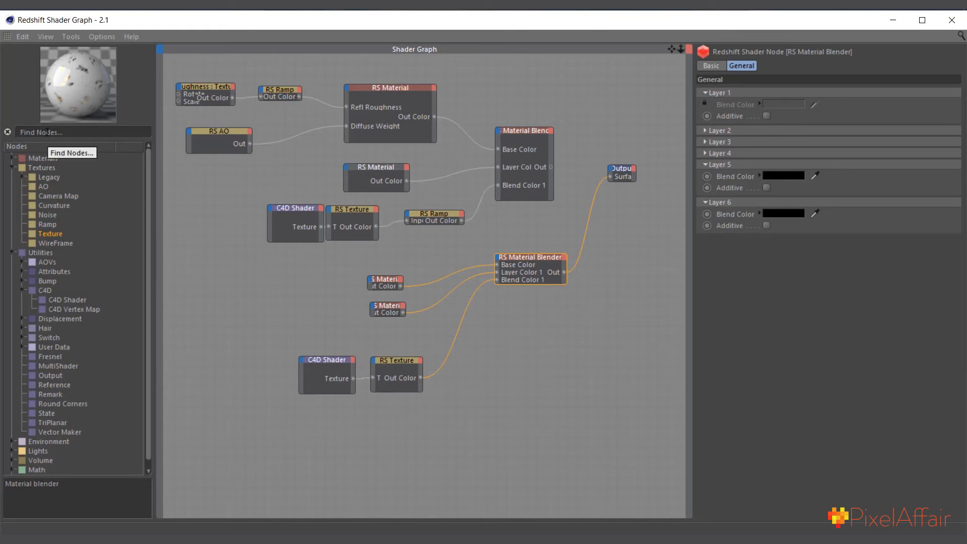
text(ramp)
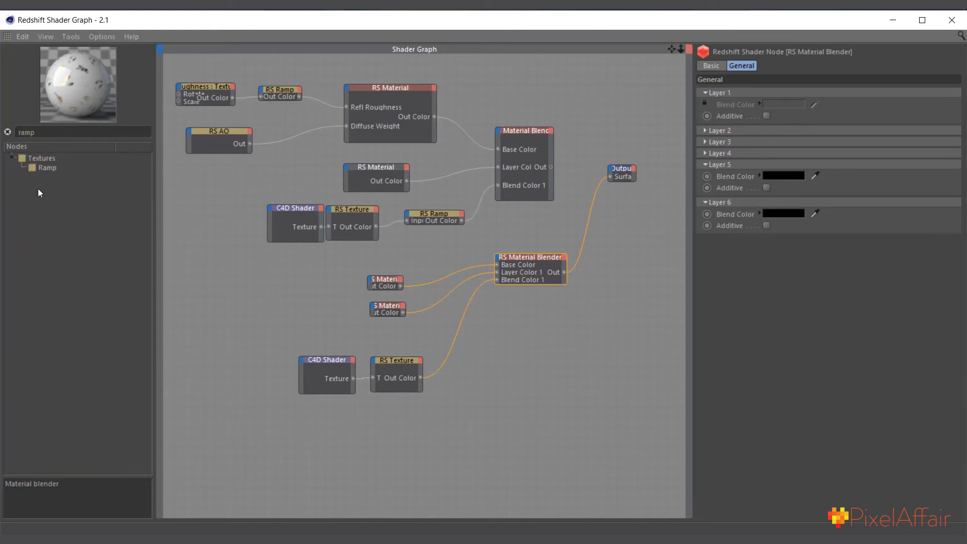
click(40, 170)
drag(484, 336, 460, 333)
click(525, 335)
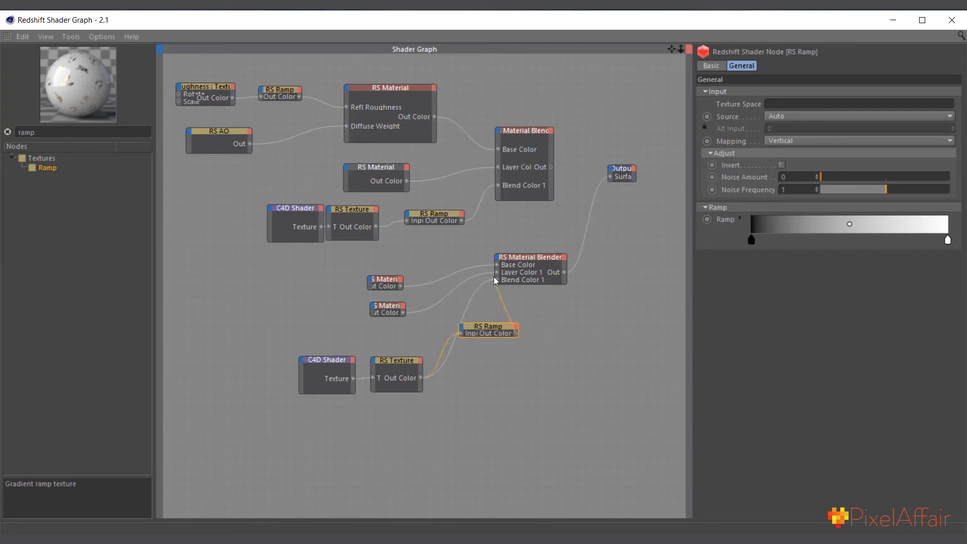
drag(498, 282, 498, 281)
click(779, 116)
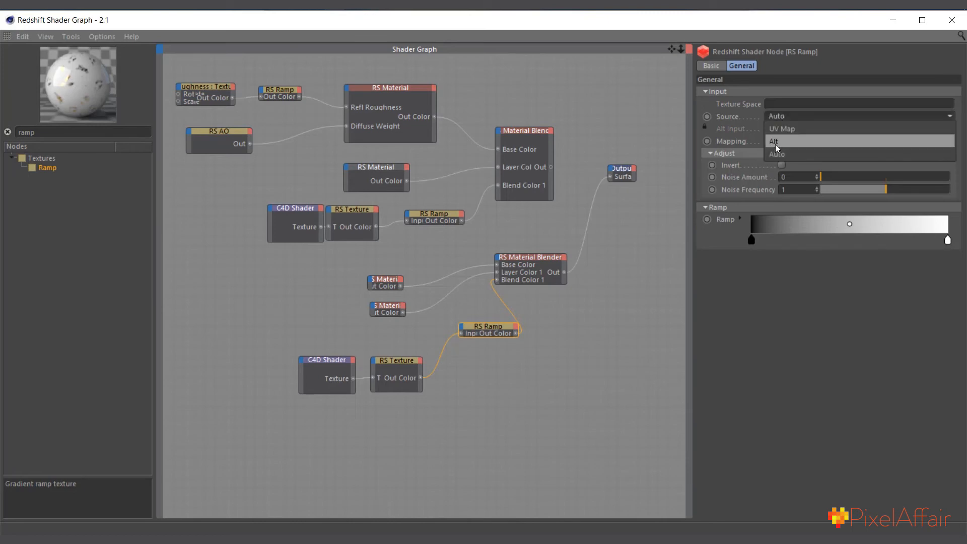
click(754, 114)
drag(484, 326, 464, 320)
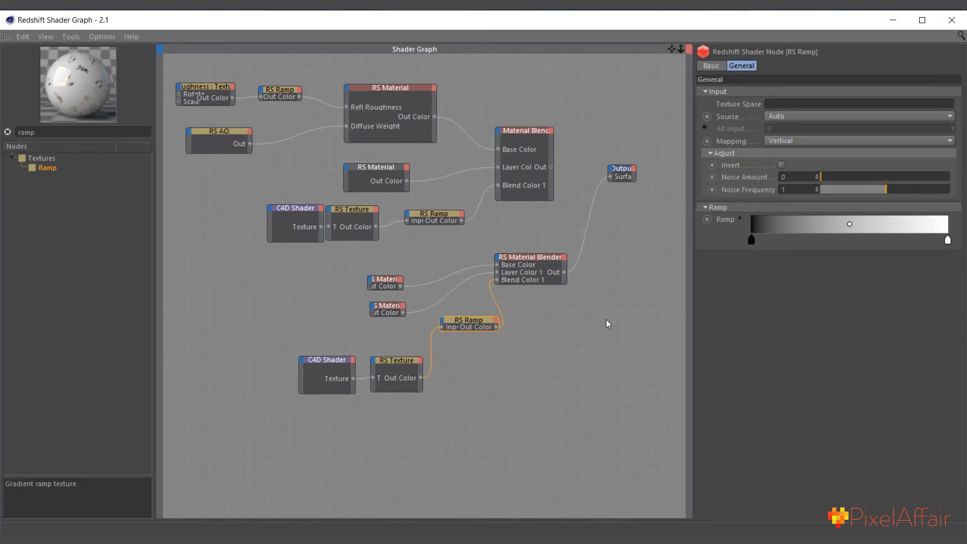
Try sliding the new ramp's white and black knots inward to shift the material blend, and return them to the gradient's ends
drag(877, 240, 798, 240)
drag(750, 241, 879, 243)
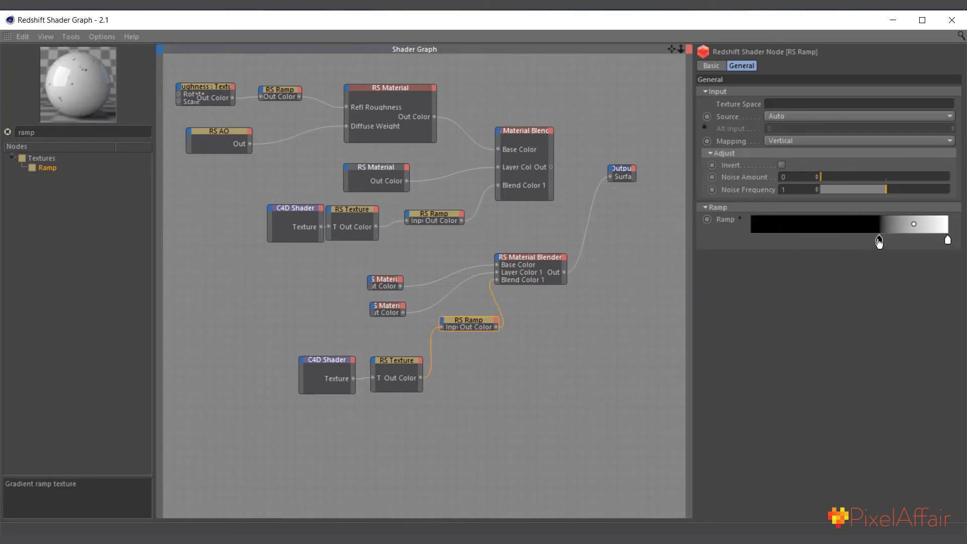
mouse_move(879, 244)
drag(879, 243, 739, 241)
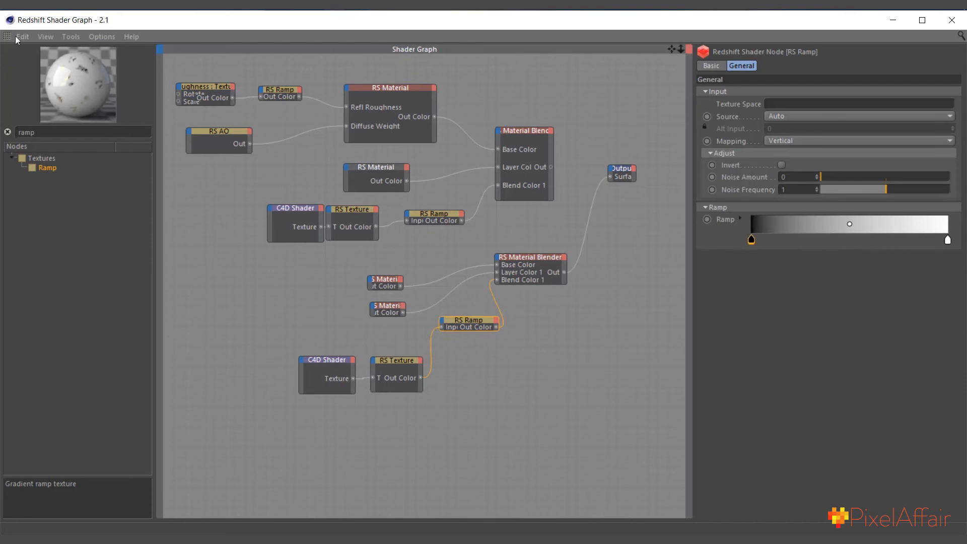
mouse_move(950, 243)
mouse_down()
mouse_move(815, 241)
mouse_move(951, 246)
mouse_up()
Invert the new ramp so it runs from white to black, and slide the black knot close to the white end
right_click(810, 224)
click(854, 234)
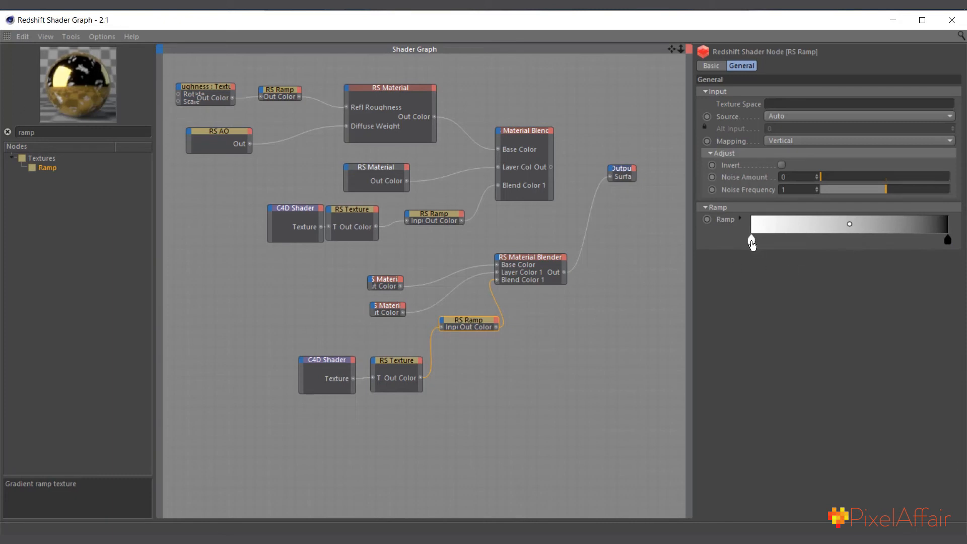
mouse_move(751, 244)
mouse_down()
mouse_move(791, 243)
mouse_move(738, 243)
mouse_up()
drag(948, 240, 818, 241)
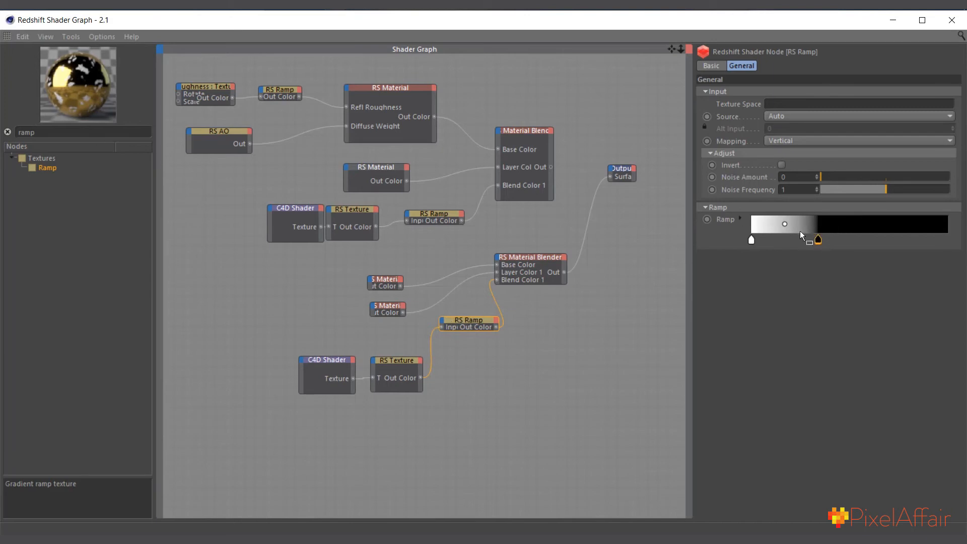
drag(817, 241, 779, 240)
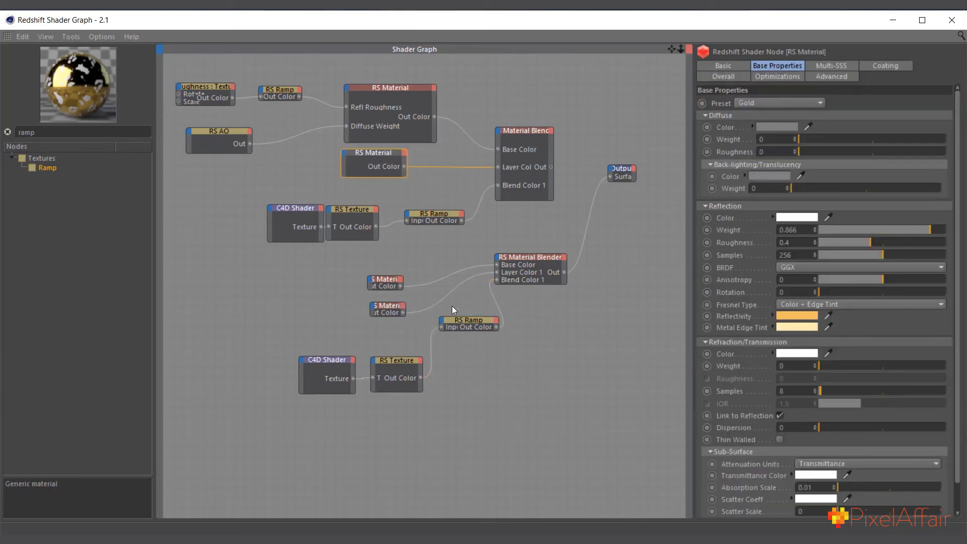
Set the new gold RS Material's reflection roughness to 0.306 and its Reflectivity color to 65% saturation and 86% value
drag(386, 282, 394, 273)
click(394, 309)
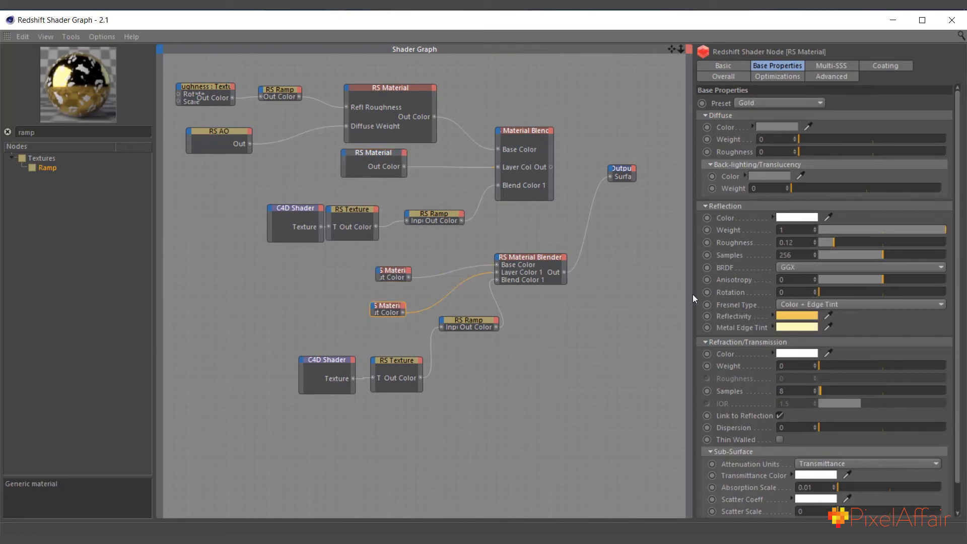
mouse_move(826, 243)
mouse_down()
mouse_move(887, 240)
mouse_move(859, 240)
mouse_up()
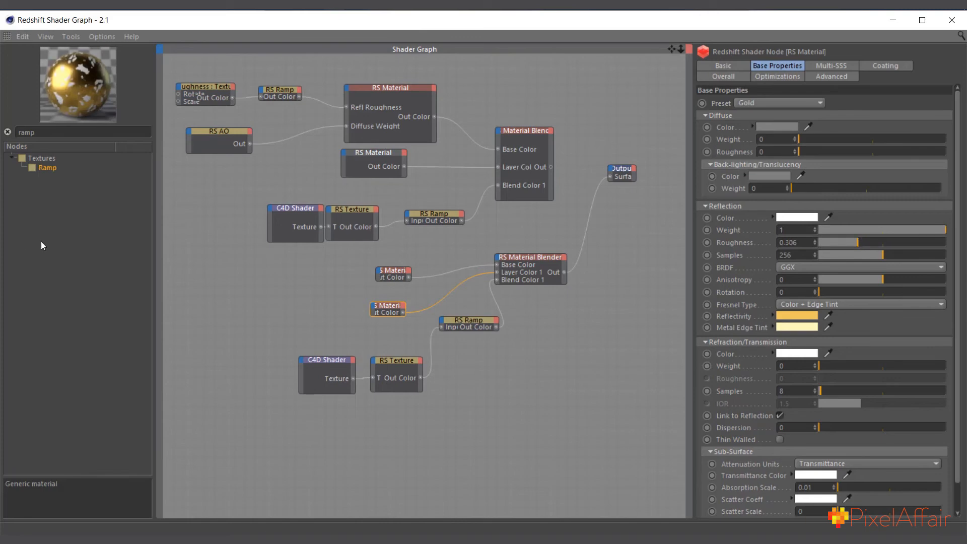
click(793, 317)
drag(839, 332, 848, 329)
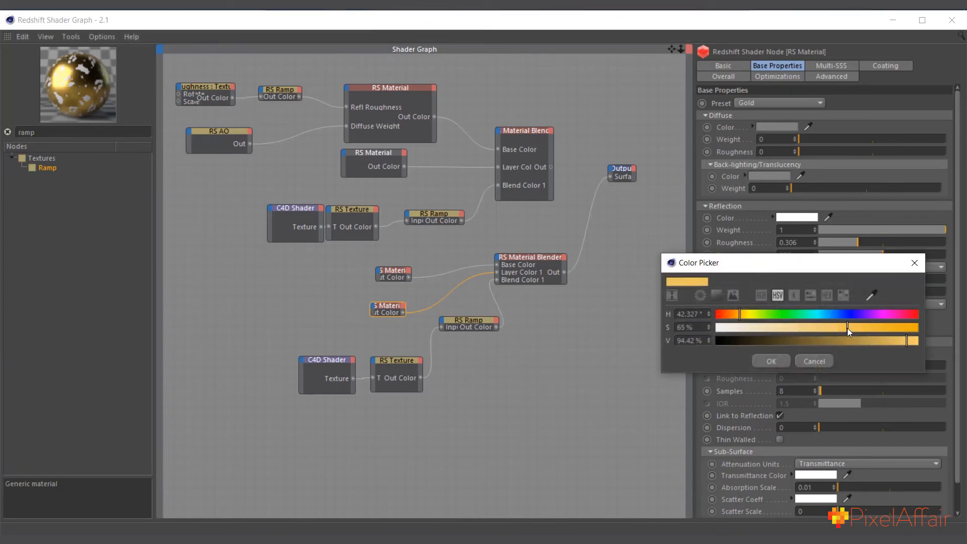
click(889, 342)
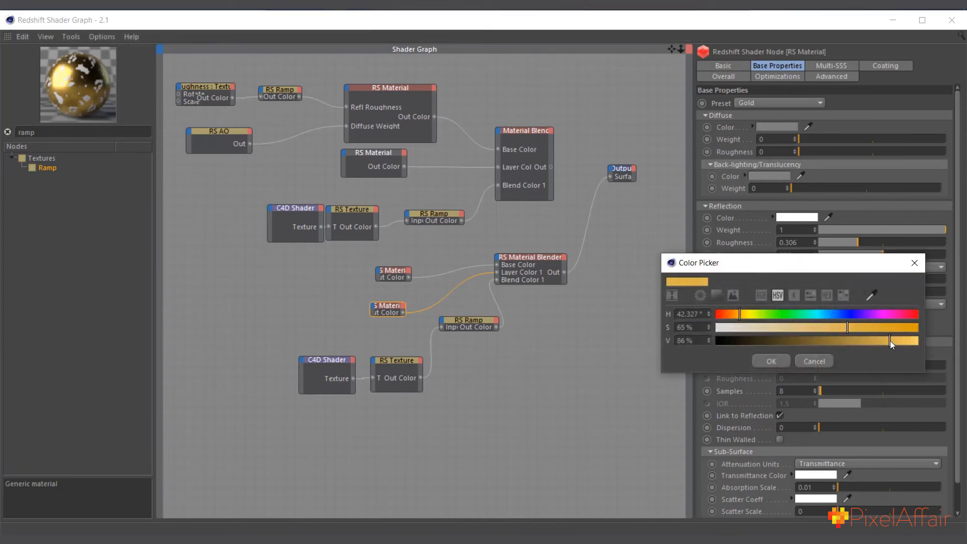
click(779, 360)
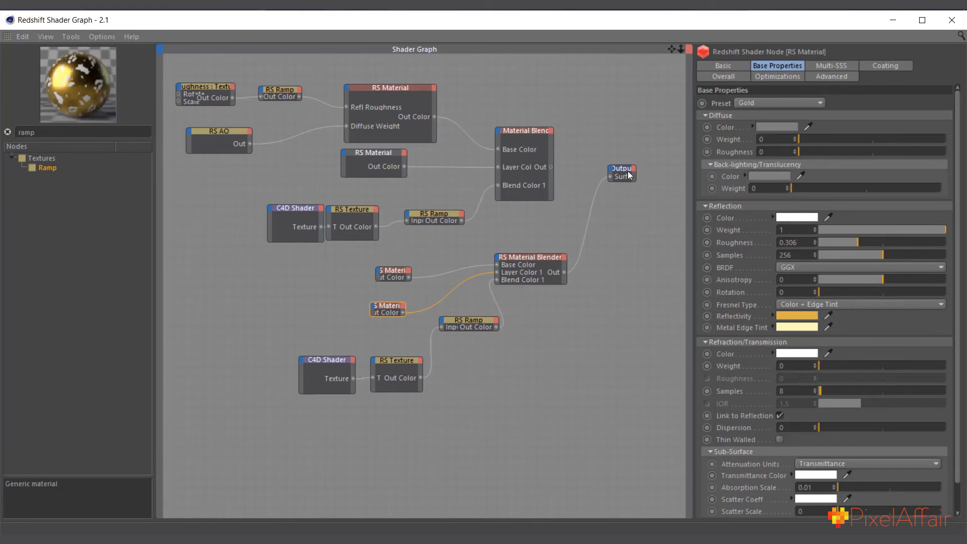
Leave the material graph and minimize the Redshift RenderView, and inspect the node graph of the D_Marble_01 material
click(950, 23)
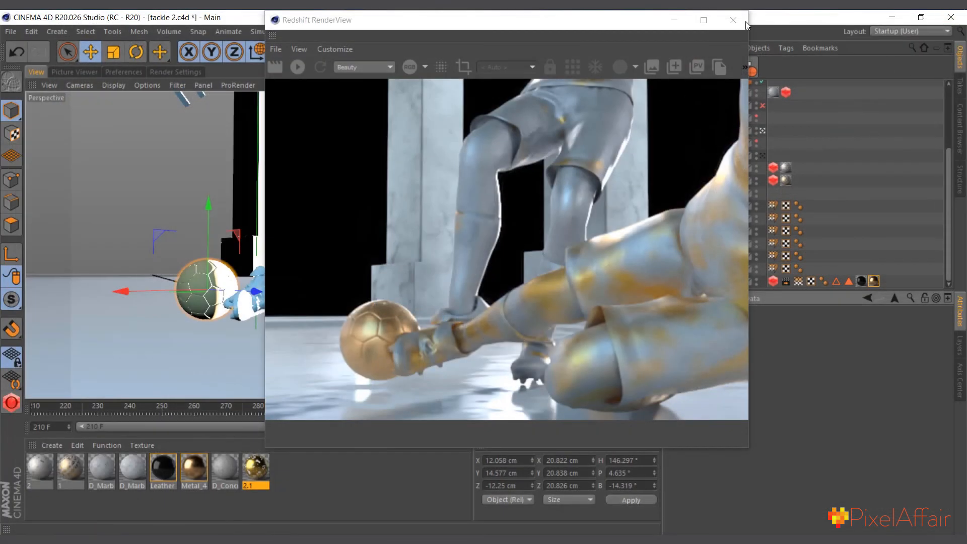
click(674, 21)
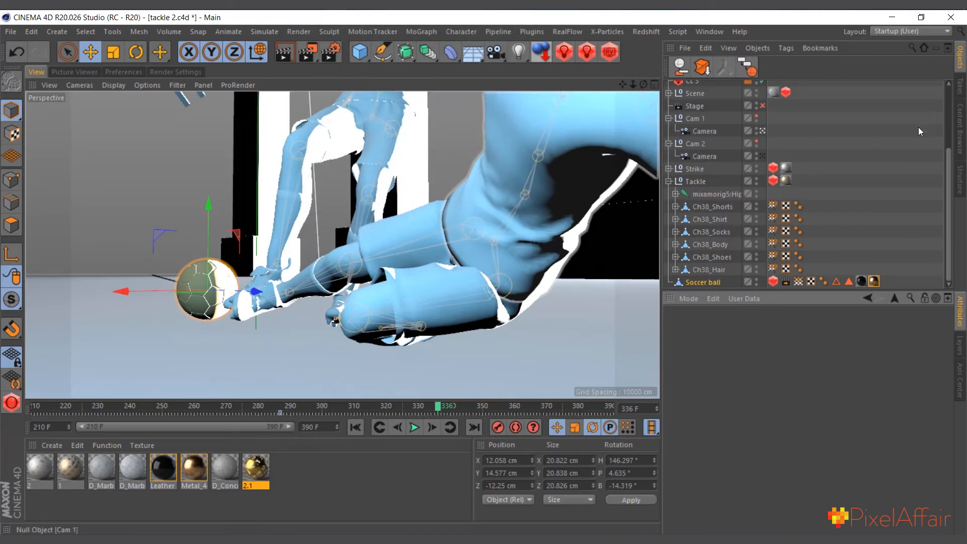
click(210, 355)
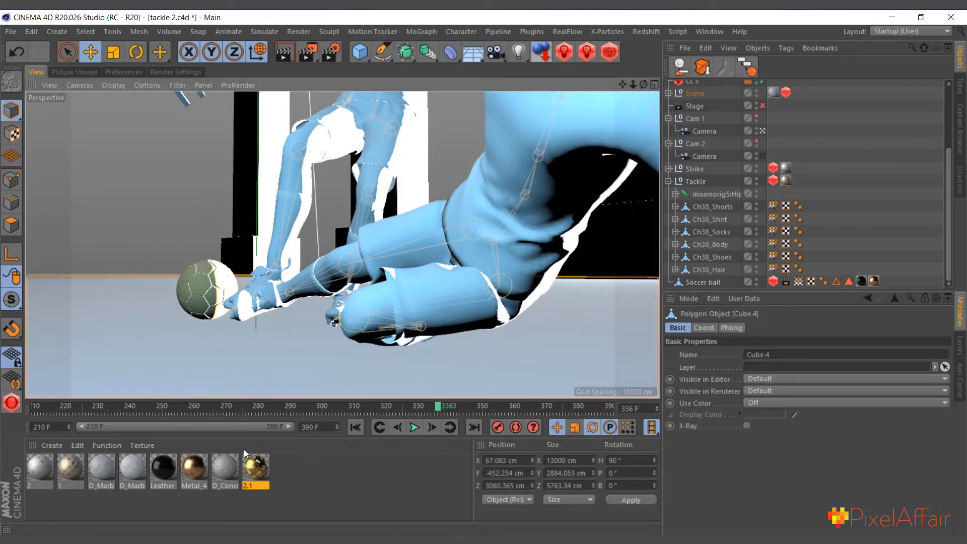
double_click(98, 473)
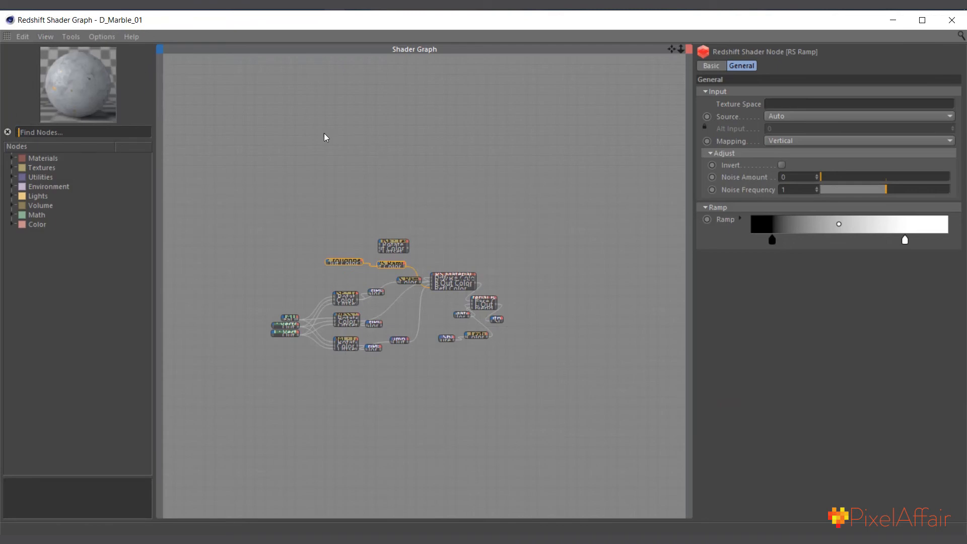
click(951, 20)
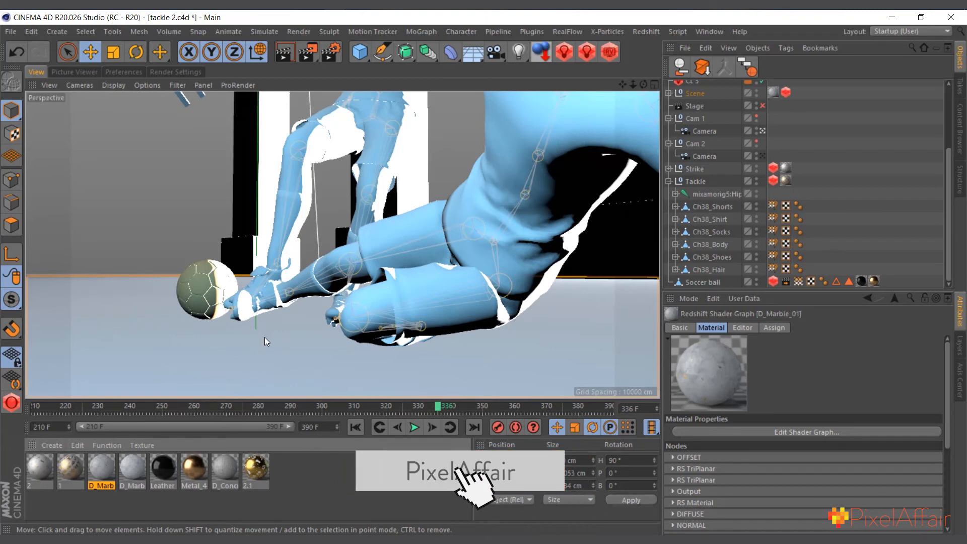
click(367, 153)
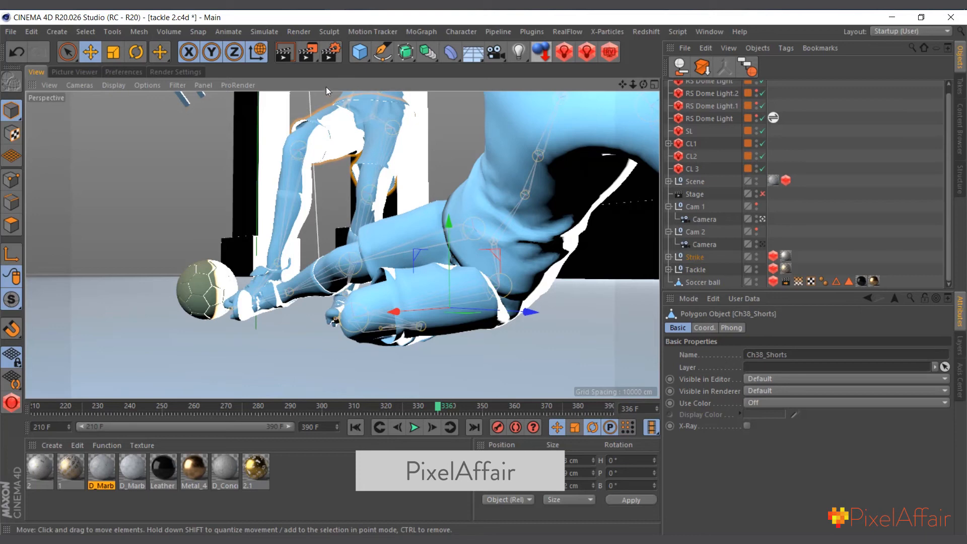
Open the Redshift AOV Manager from the render settings to list the scene's render passes
click(329, 56)
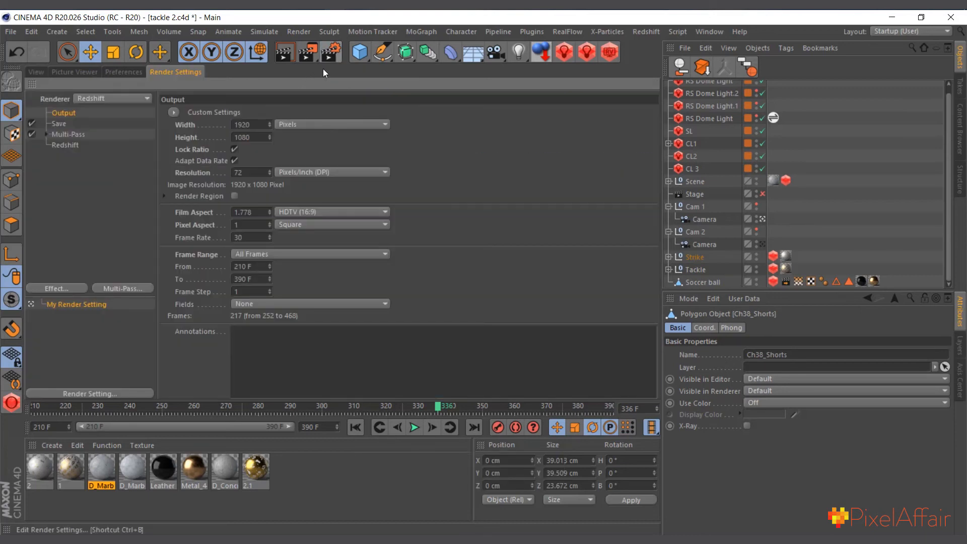
click(65, 145)
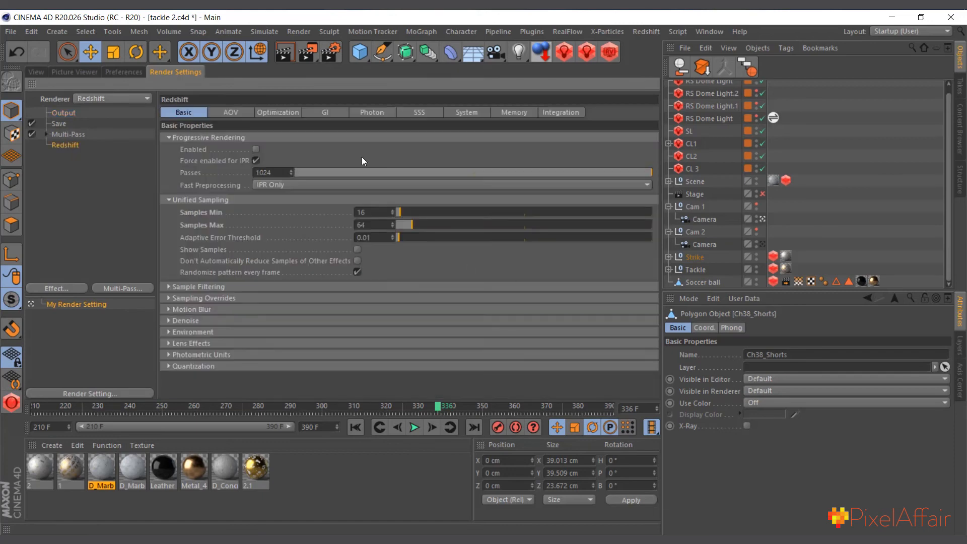
click(227, 113)
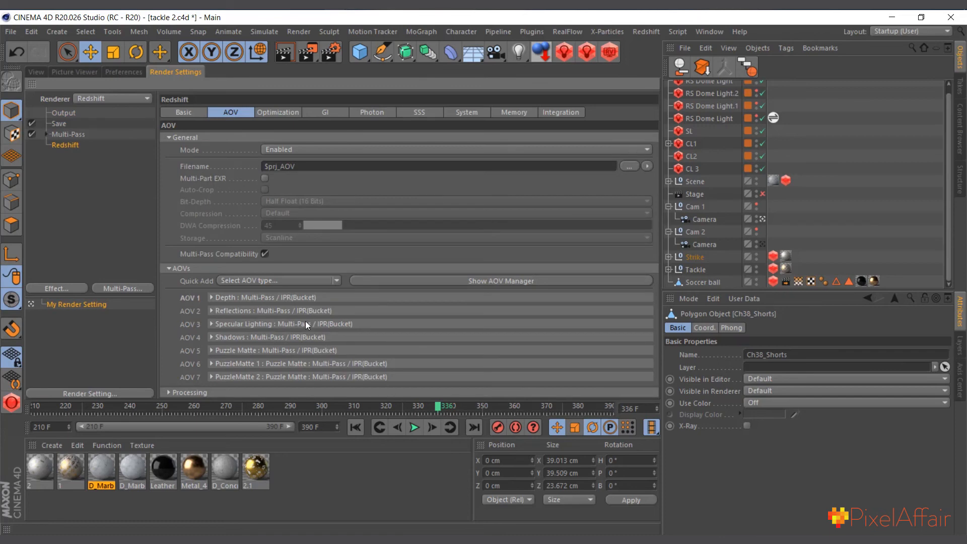
click(456, 282)
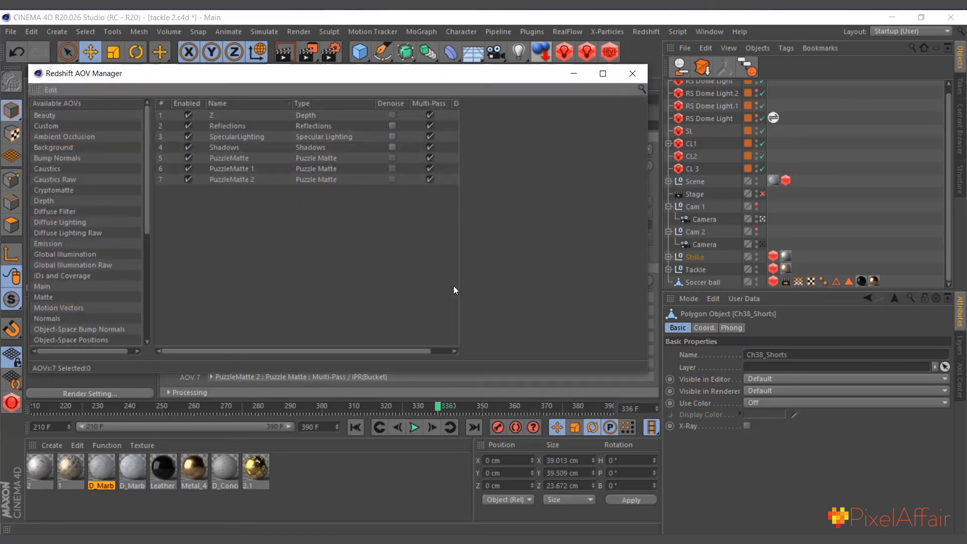
Review the Depth AOV's settings and Depth Mode options, close the AOV Manager, and return to the scene view
click(215, 117)
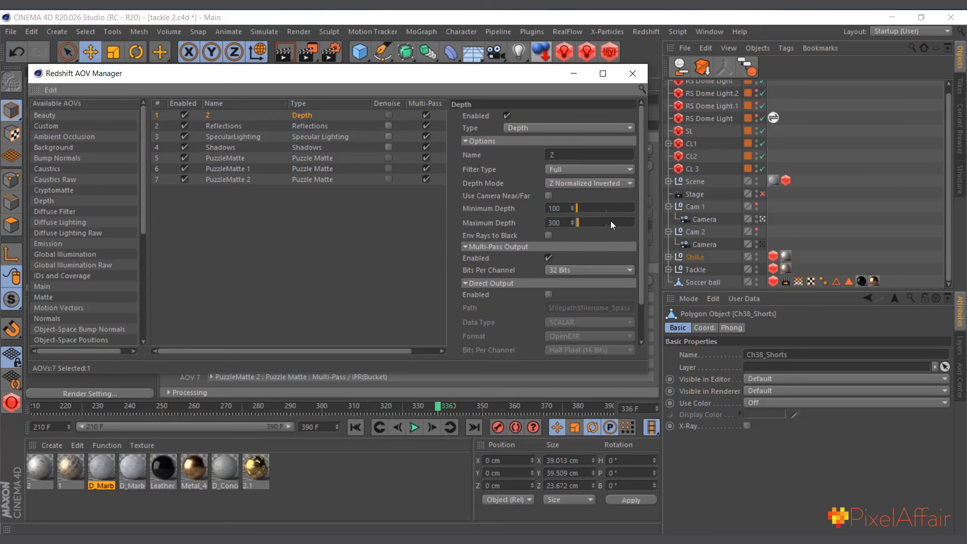
click(559, 183)
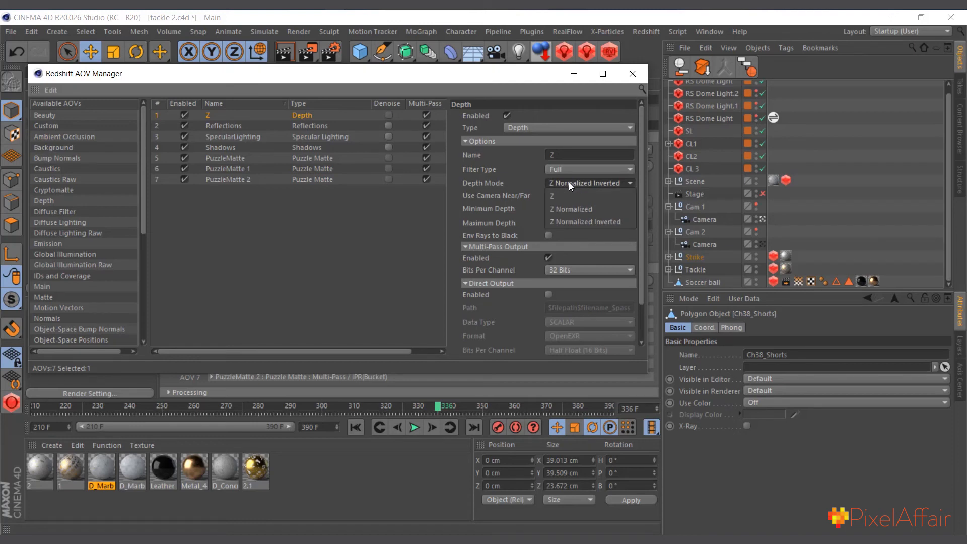
click(575, 181)
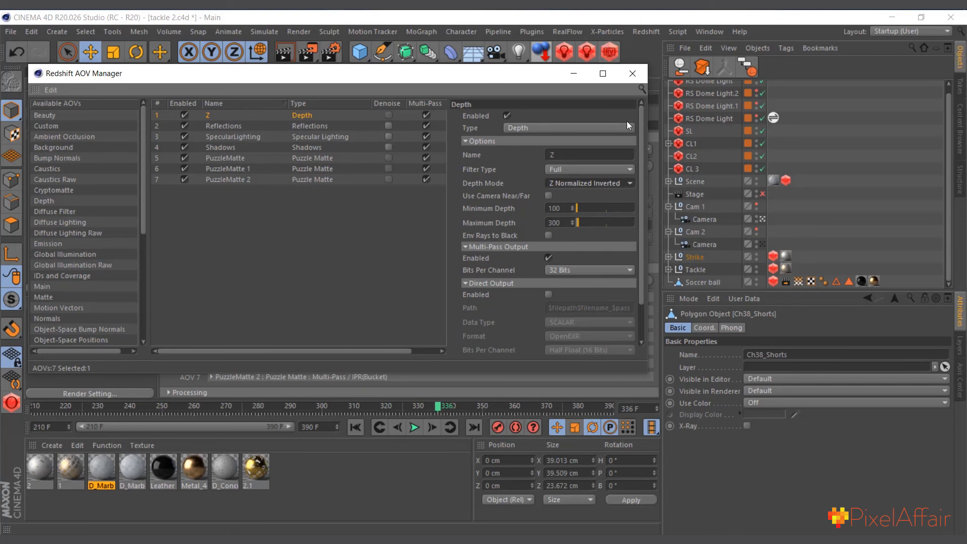
click(633, 74)
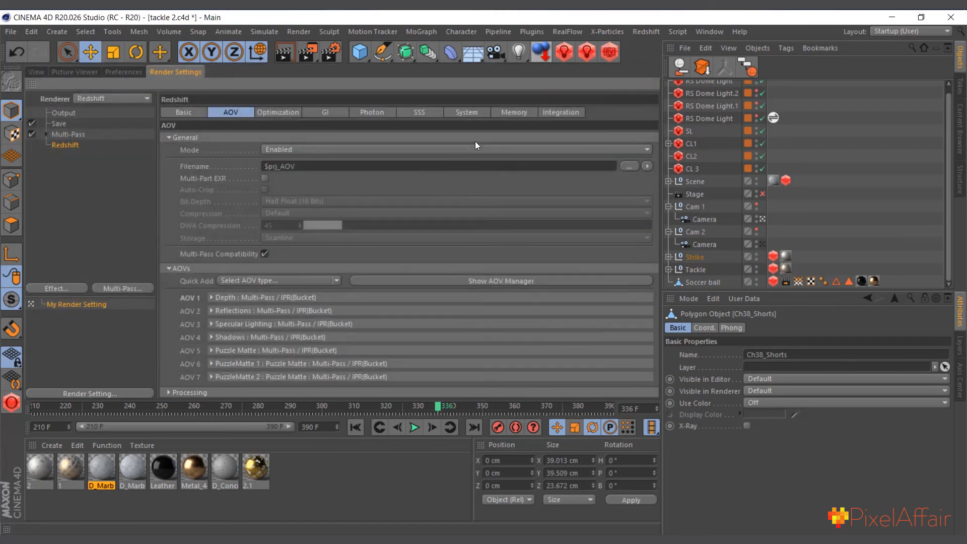
click(35, 71)
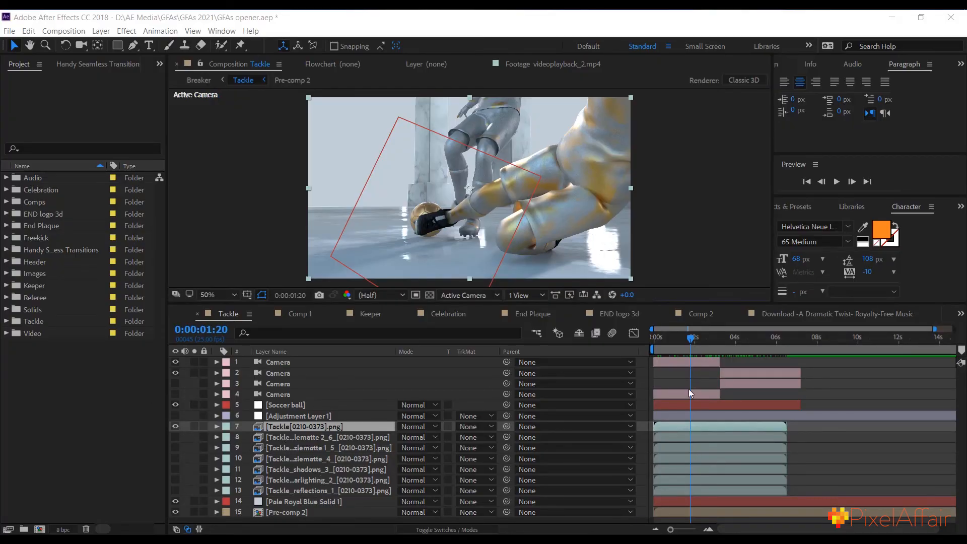
In After Effects, go to 0:00:05:09 in the Tackle composition, hide the Tackle[0210-0373].png layer, and preview the three puzzle matte layers individually
drag(690, 352, 764, 336)
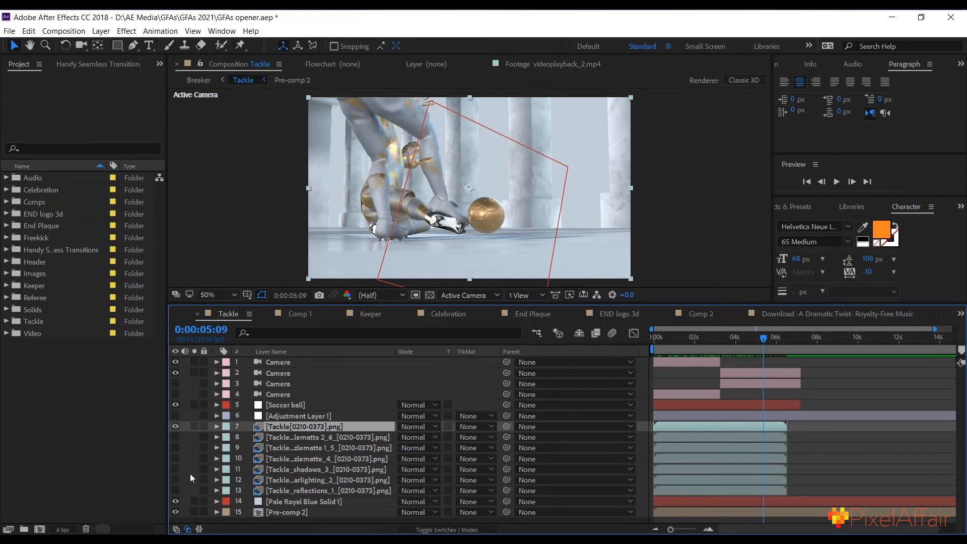
click(175, 426)
click(175, 437)
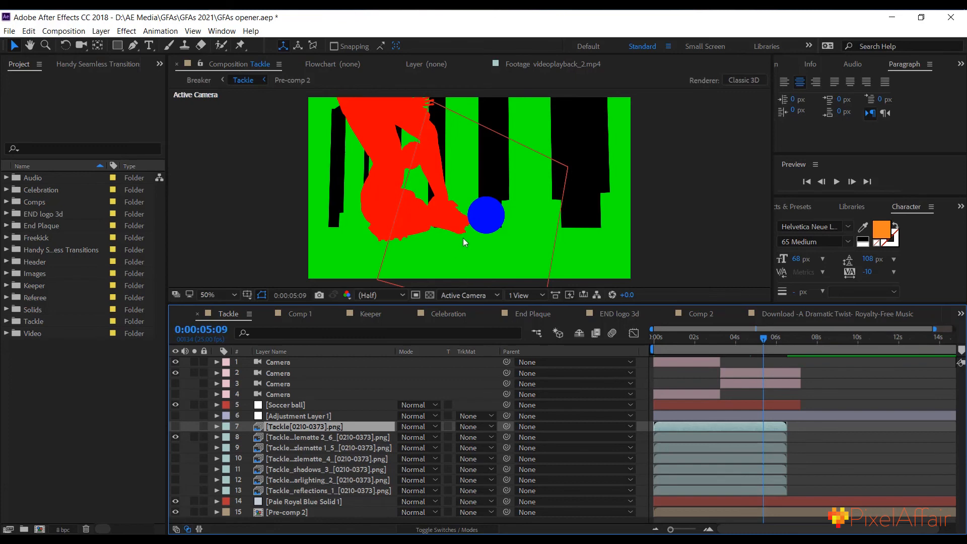
click(174, 437)
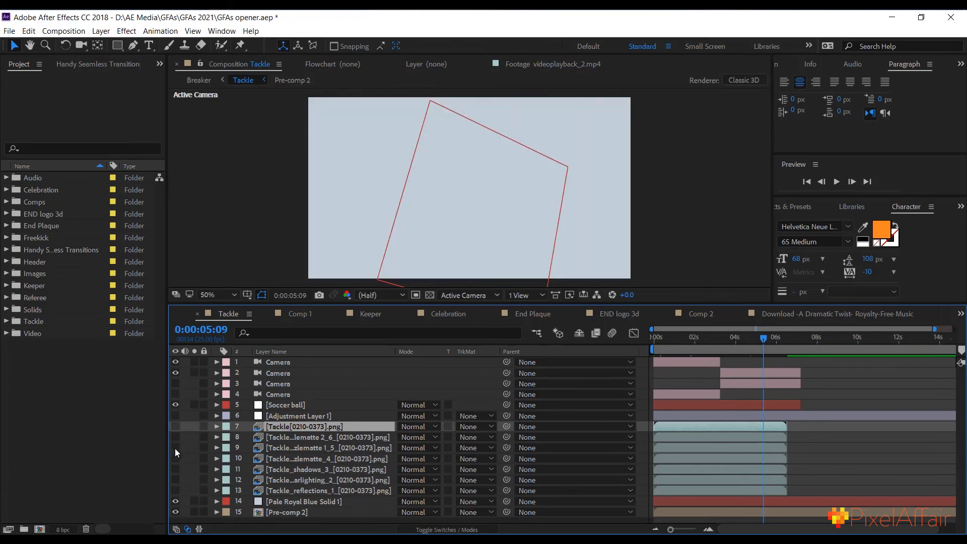
click(175, 448)
click(174, 448)
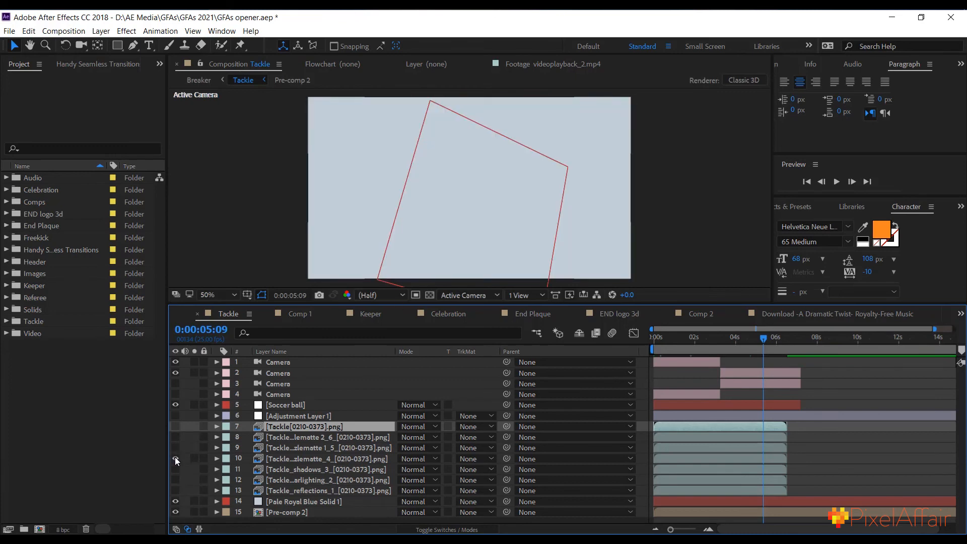
click(176, 458)
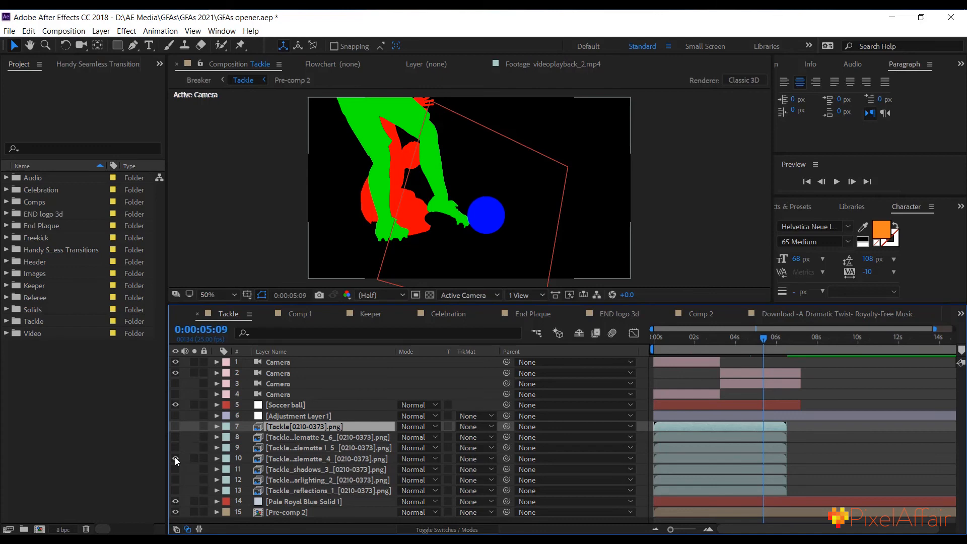
Hide the last puzzle matte layer, preview the shadows pass on its own, and show the Tackle[0210-0373].png layer again
click(175, 459)
click(176, 464)
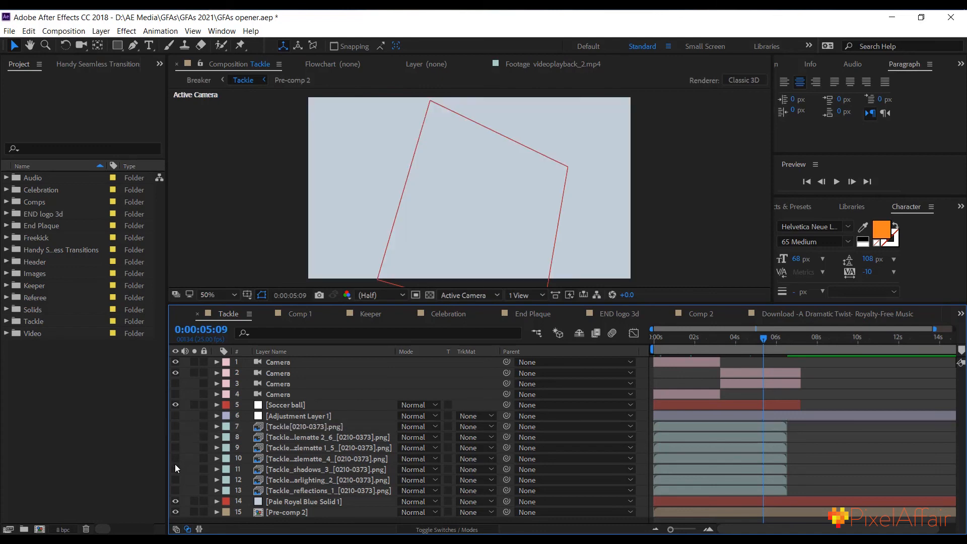
click(176, 470)
click(176, 469)
click(269, 426)
click(175, 426)
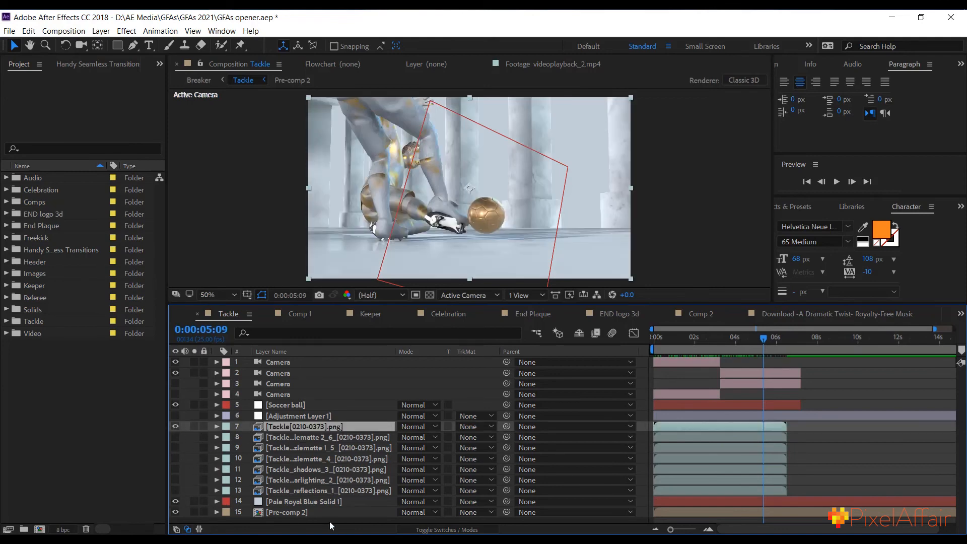
Move Pre-comp 2 directly above the Tackle[0210-0373].png layer, hide it, and turn on Adjustment Layer 1
drag(280, 512, 276, 426)
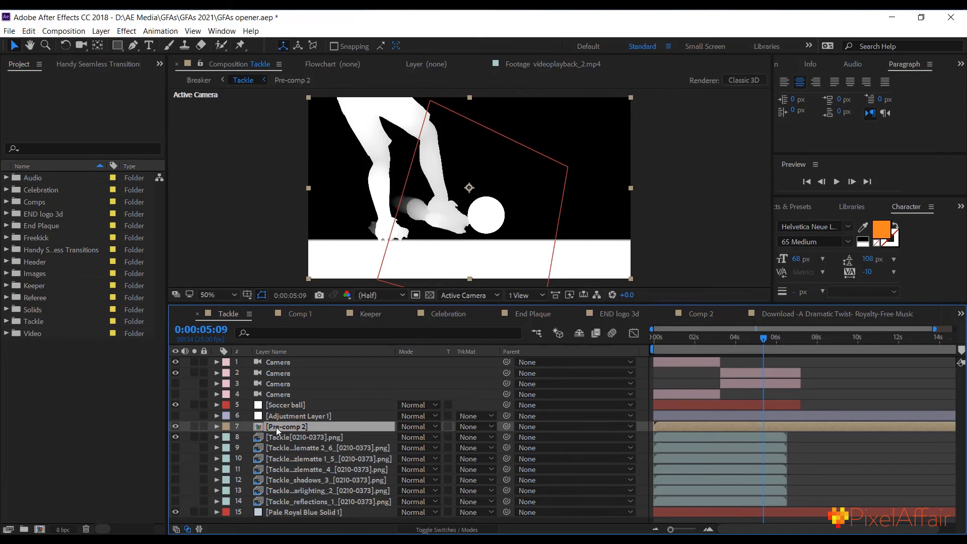
click(176, 427)
click(185, 417)
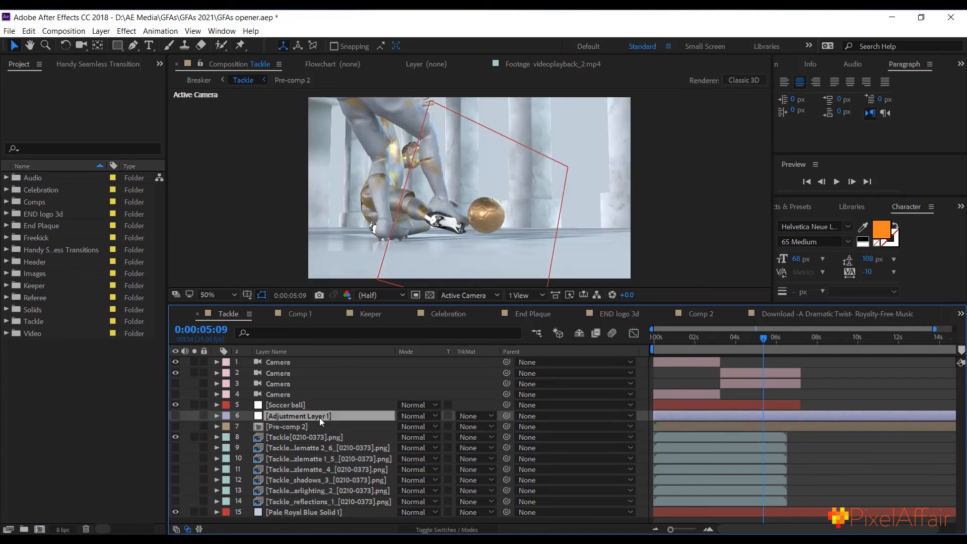
click(174, 416)
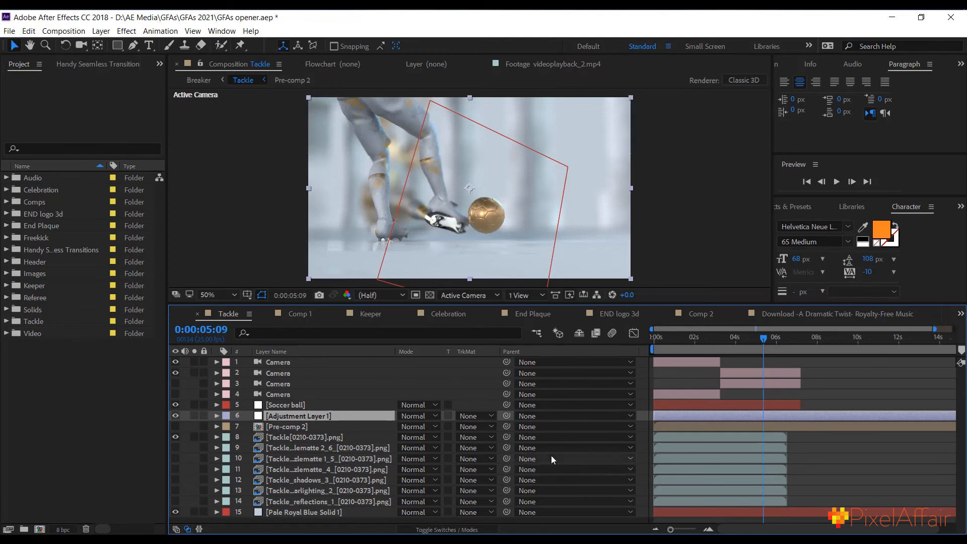
Check the depth-of-field blur in the Tackle composition at 0:00:02:06 and 0:00:01:11
click(719, 337)
click(700, 344)
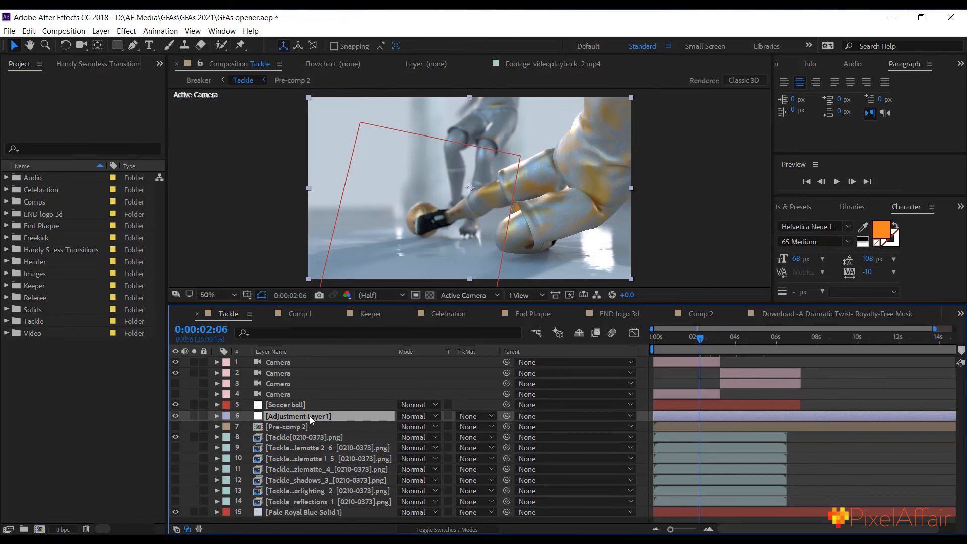
mouse_move(701, 340)
mouse_down()
mouse_move(661, 340)
mouse_move(683, 340)
mouse_up()
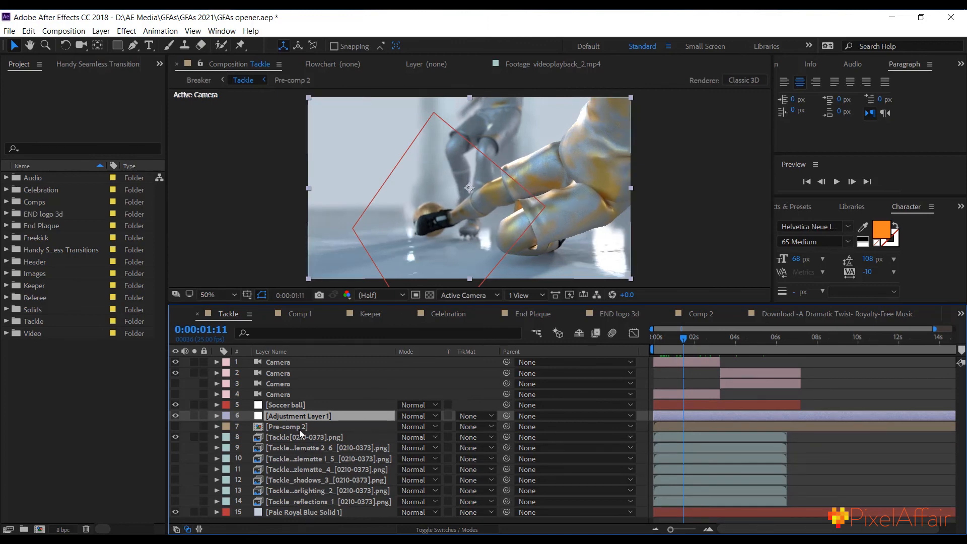
Trace the composition hierarchy upstream to open Comp 3, and view the tackle shot there at 0:00:03:20
key(Tab)
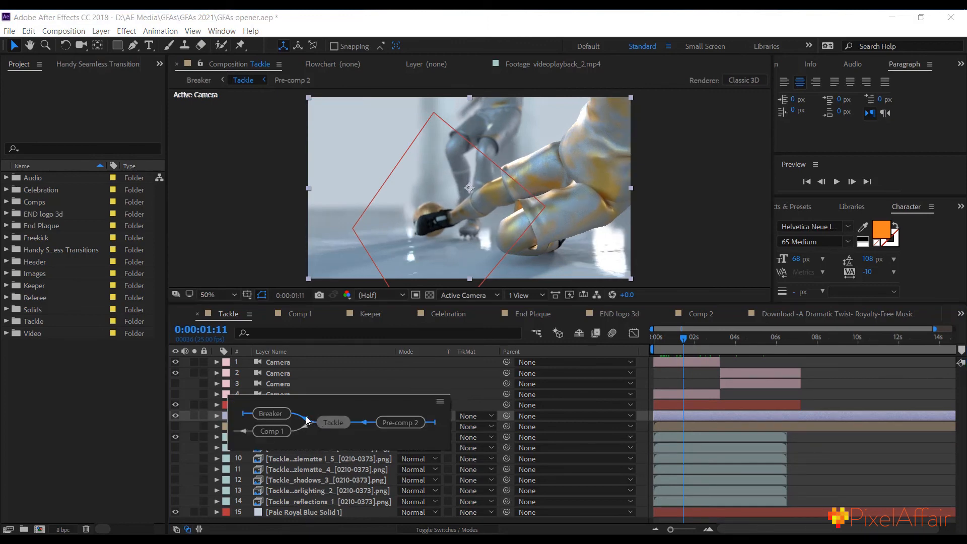
click(243, 431)
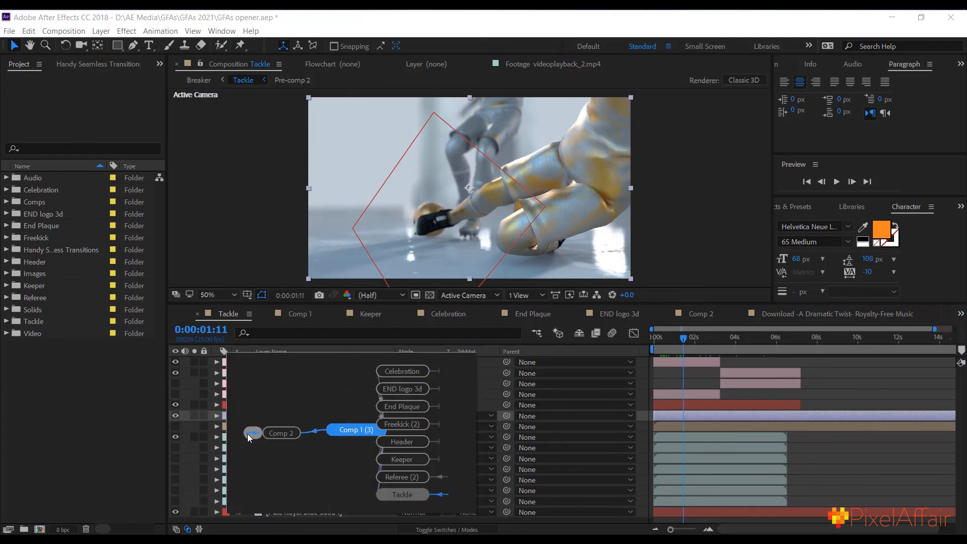
click(247, 433)
click(246, 425)
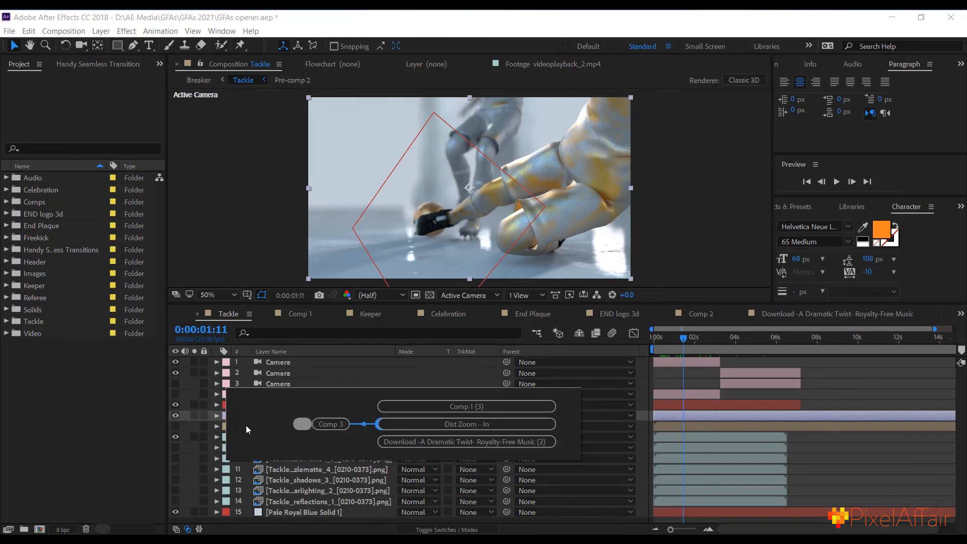
click(337, 424)
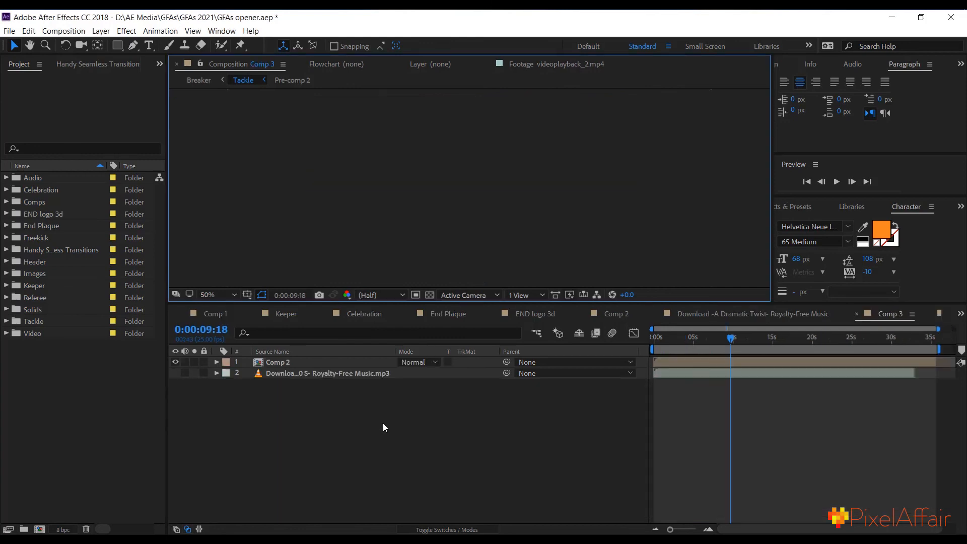
drag(733, 344, 682, 342)
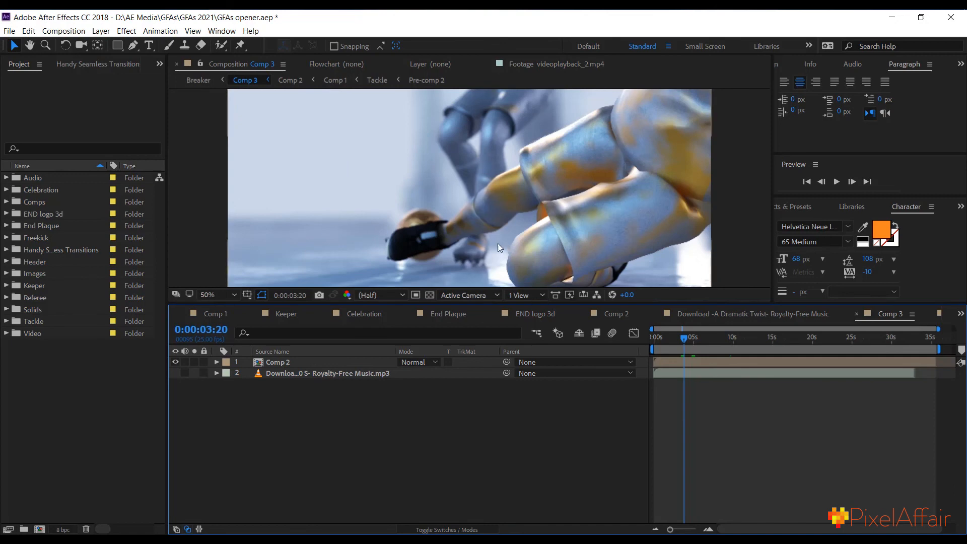
Return to the Tackle composition through Comp 2 and Comp 1, and play the shot from near its start, stopping at 0:00:02:03
key(Tab)
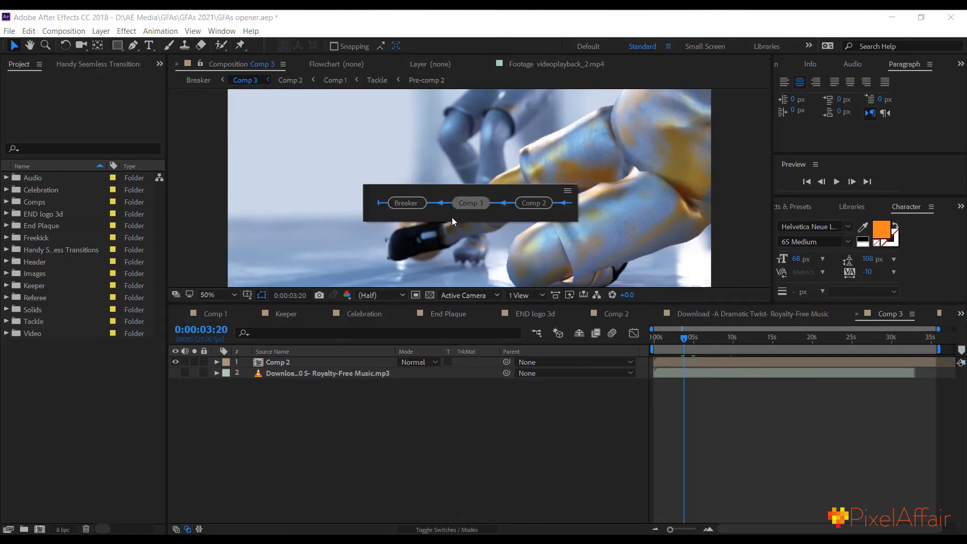
click(565, 203)
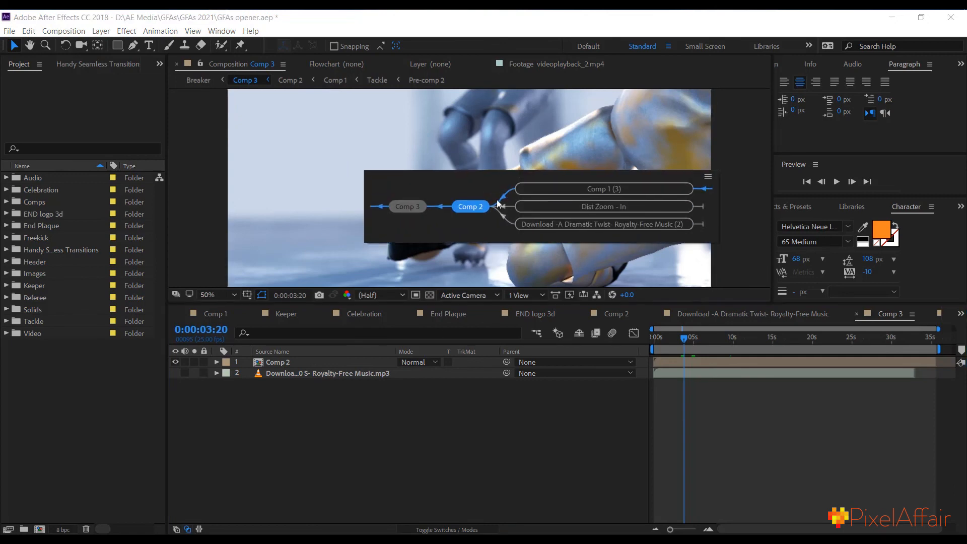
click(703, 188)
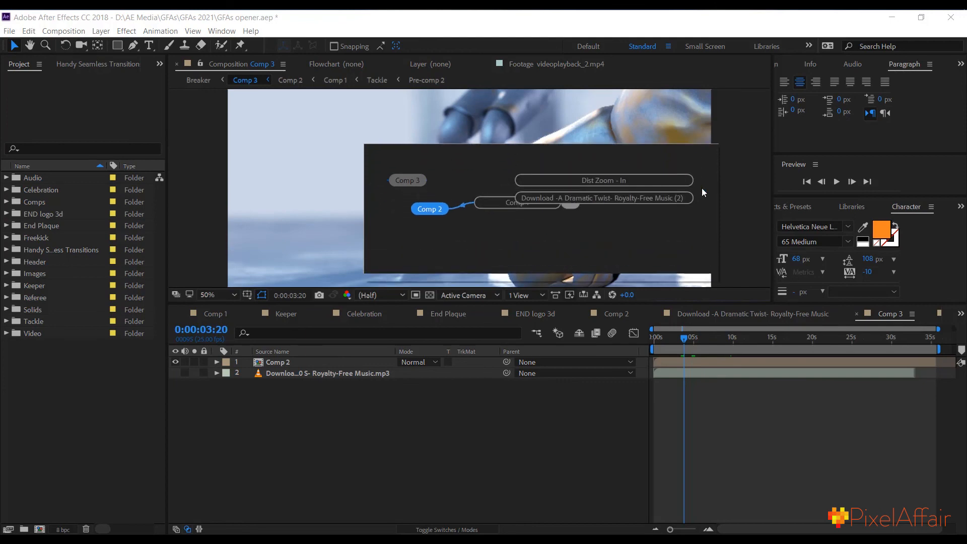
click(547, 278)
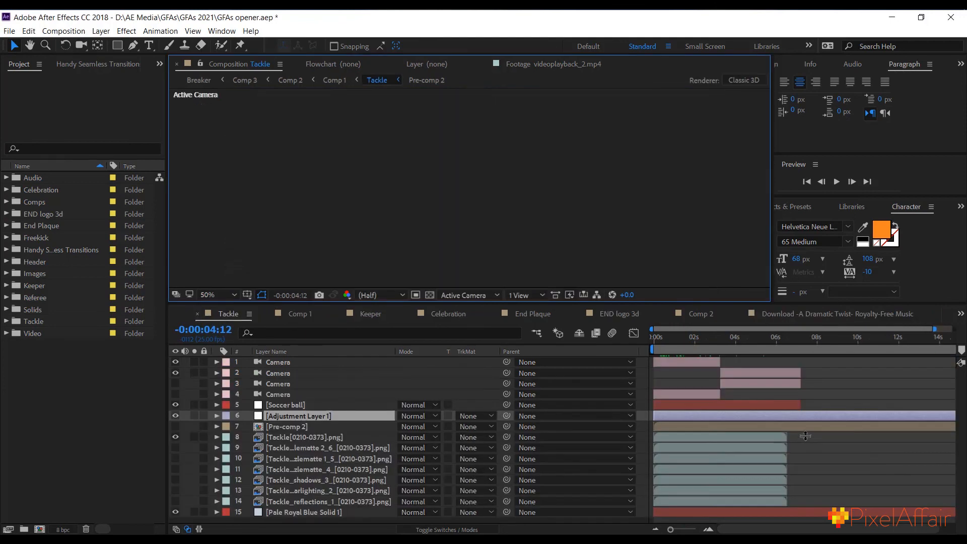
drag(701, 336, 660, 354)
key(space)
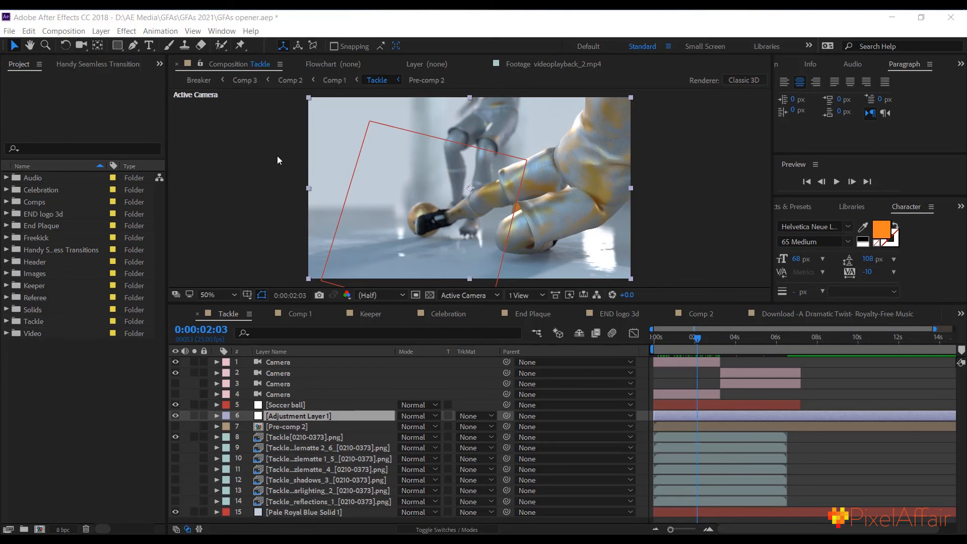
Show the effect controls of Adjustment Layer 1 and expand FL Depth Of Field to review its settings
click(160, 64)
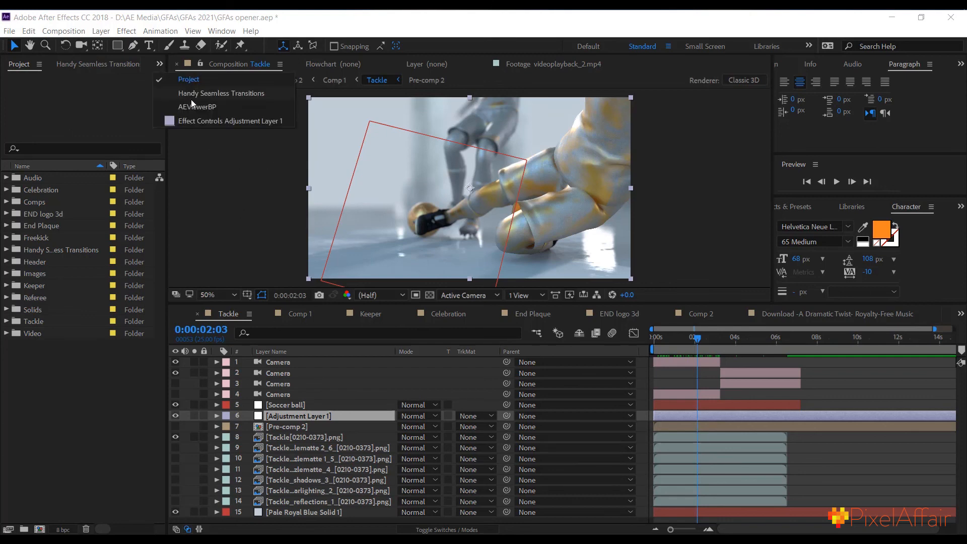
click(204, 123)
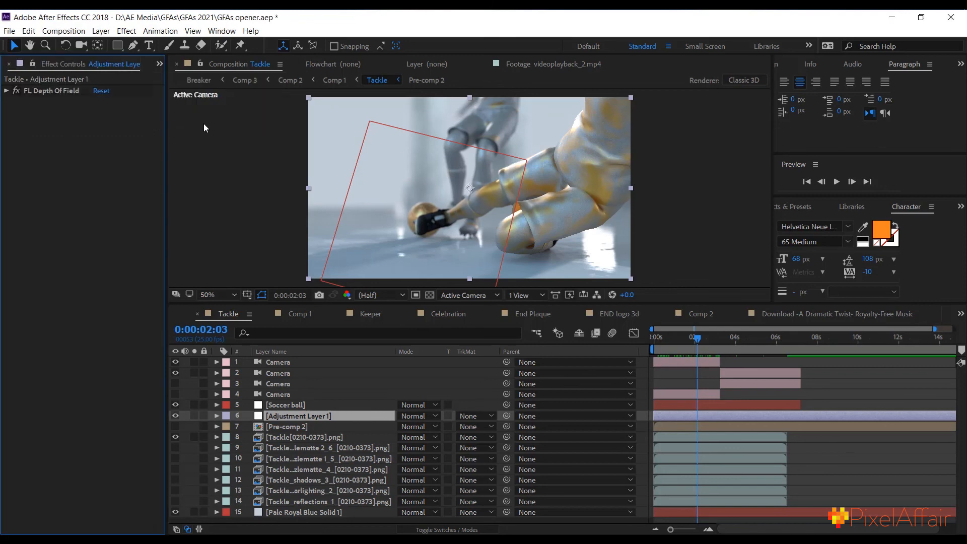
click(6, 90)
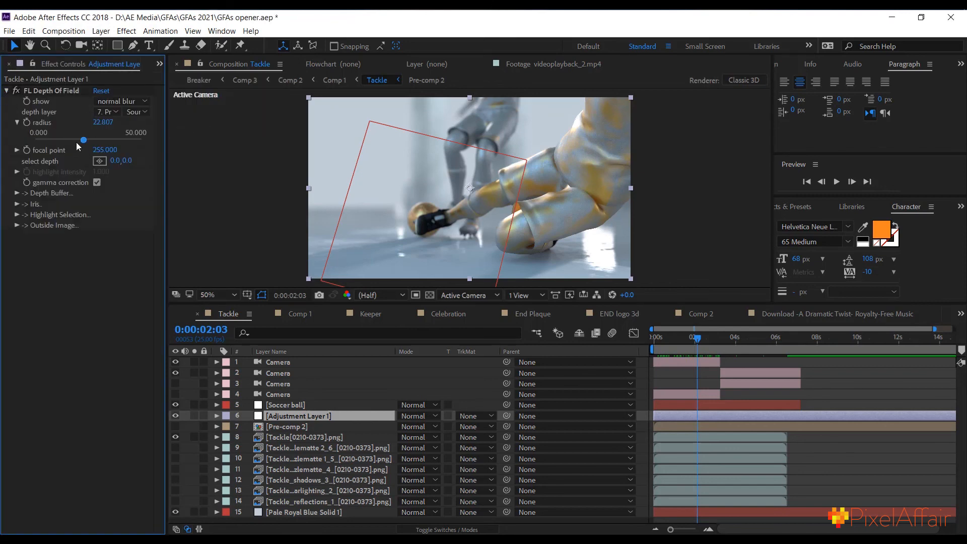
click(289, 417)
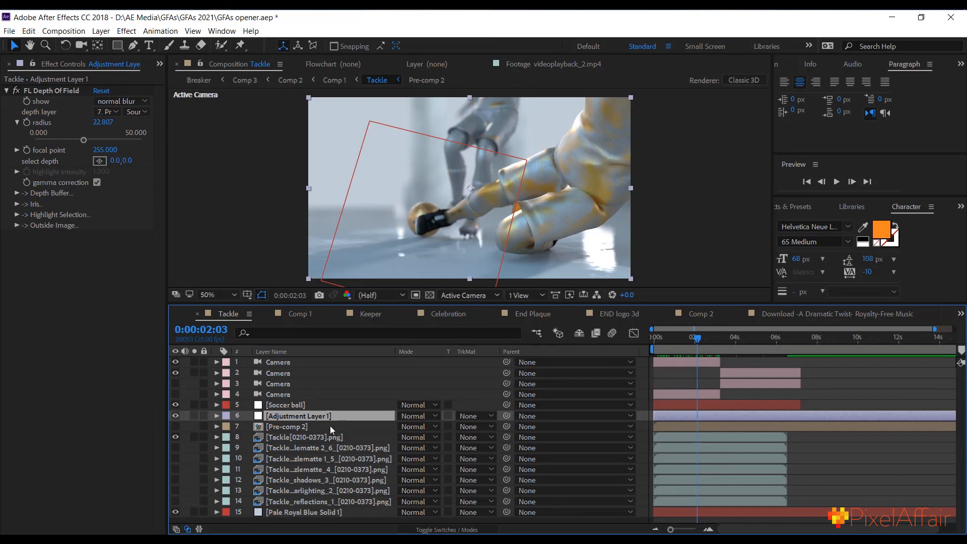
Hide Adjustment Layer 1 and apply Frischluft's FL Depth Of Field to the Tackle[0210-0373].png layer with a radius of about 10.65
click(316, 436)
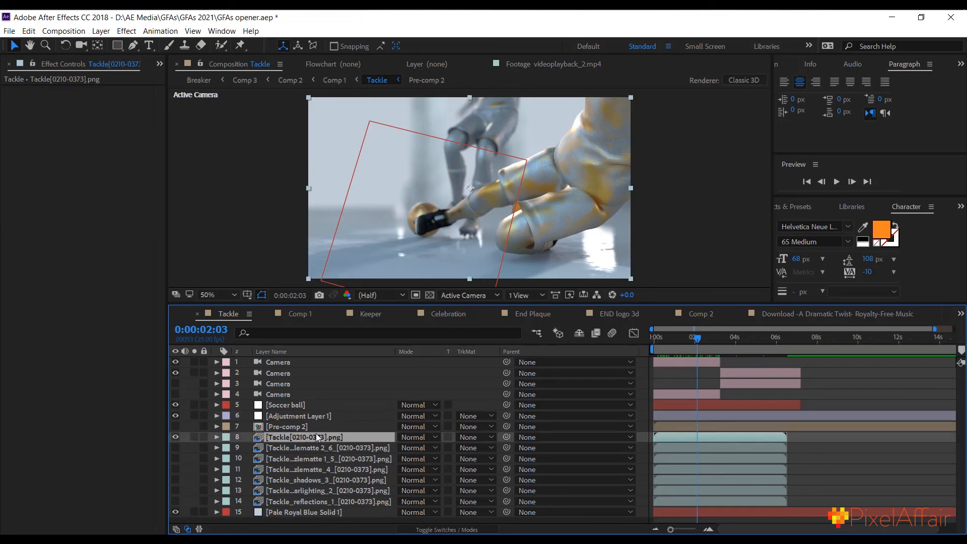
click(174, 416)
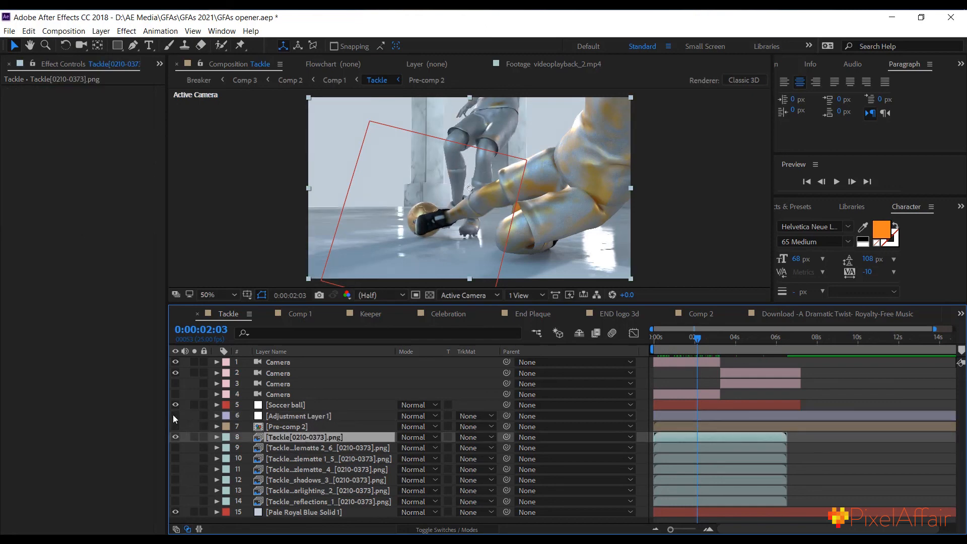
right_click(57, 199)
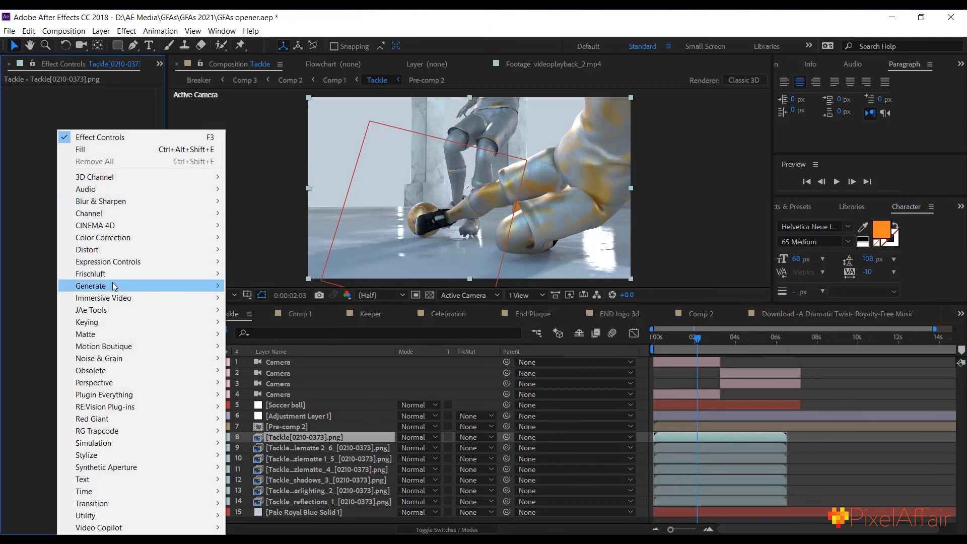
mouse_move(113, 274)
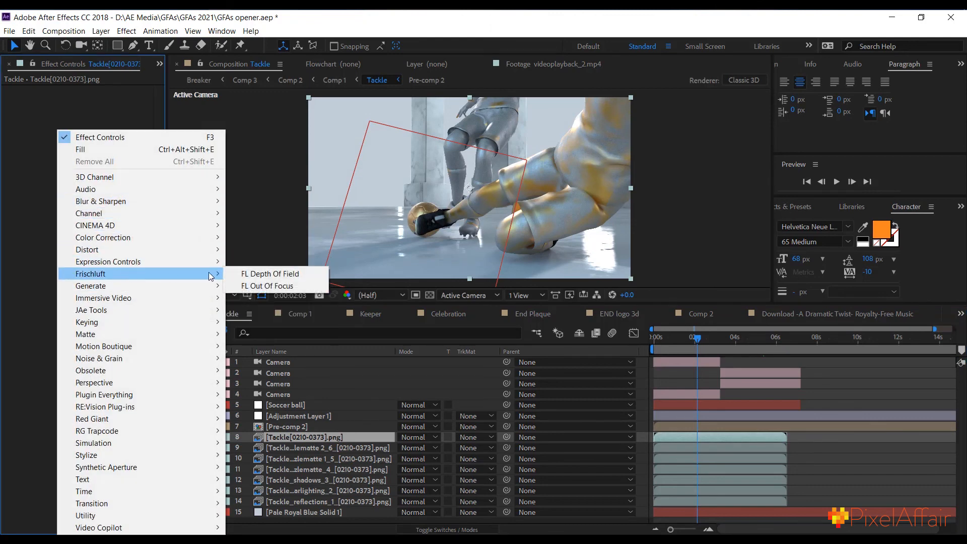
click(267, 272)
click(58, 139)
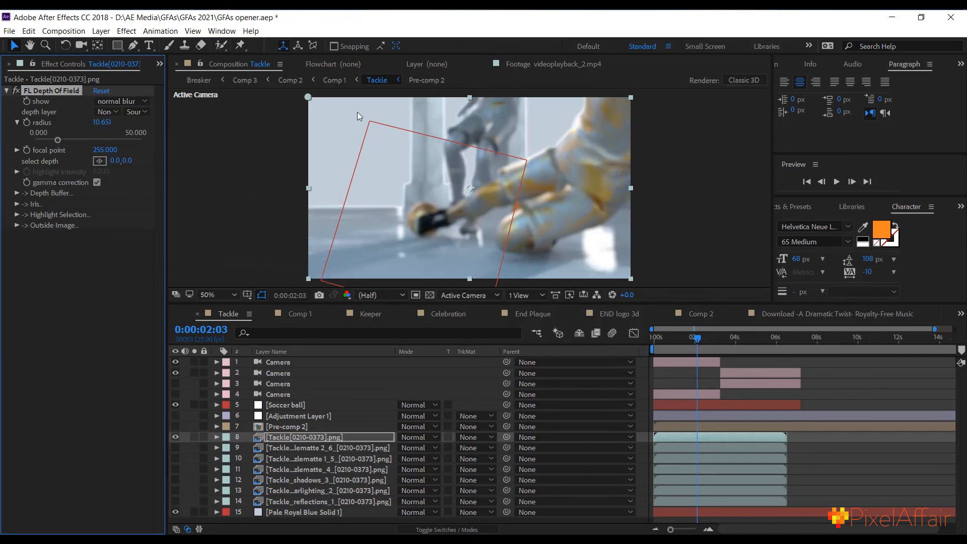
Use Pre-comp 2 as the effect's depth layer and pick the depth point on the foreground player at 1074.0, 318.0
click(109, 112)
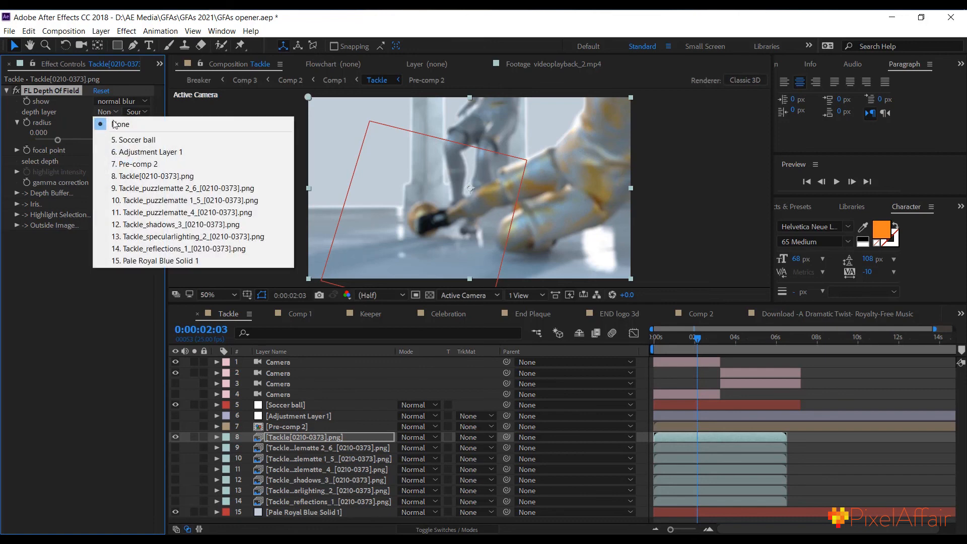
click(135, 166)
click(98, 182)
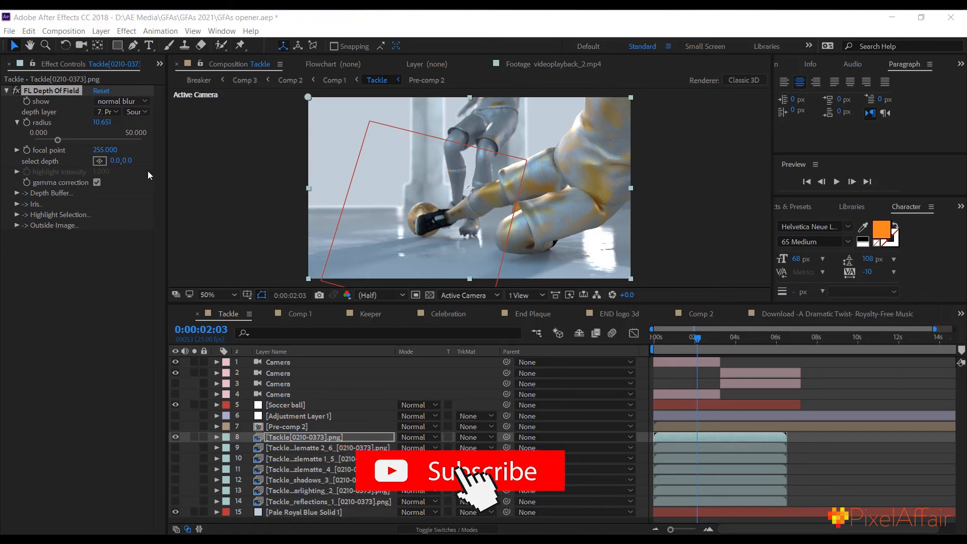
click(98, 159)
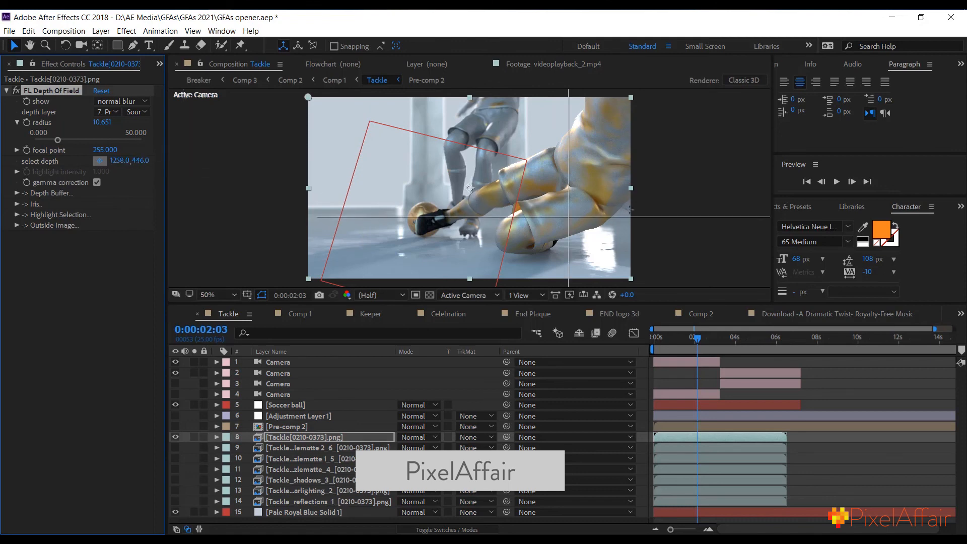
click(577, 177)
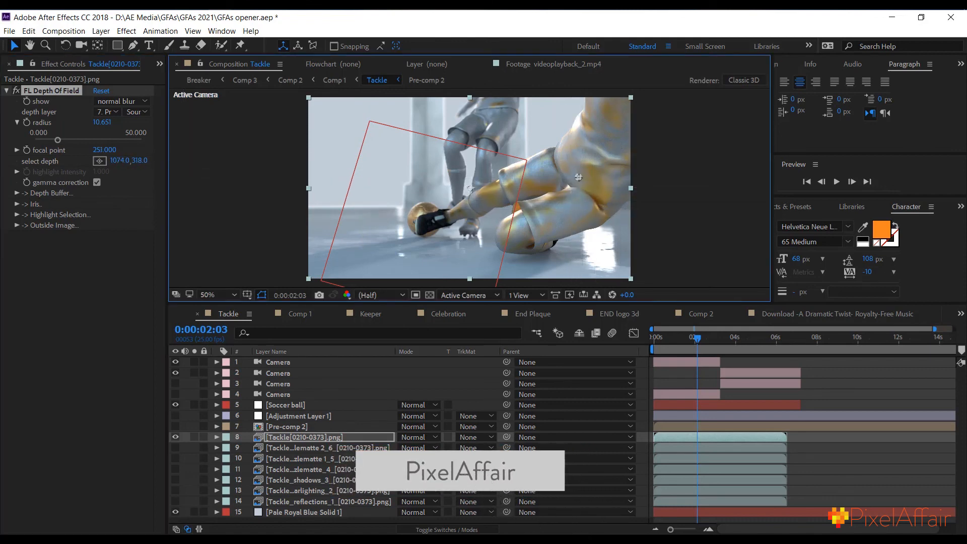
Raise the Tackle[0210-0373].png layer's depth-of-field radius to about 42.9 and disable the effect
drag(58, 140, 76, 141)
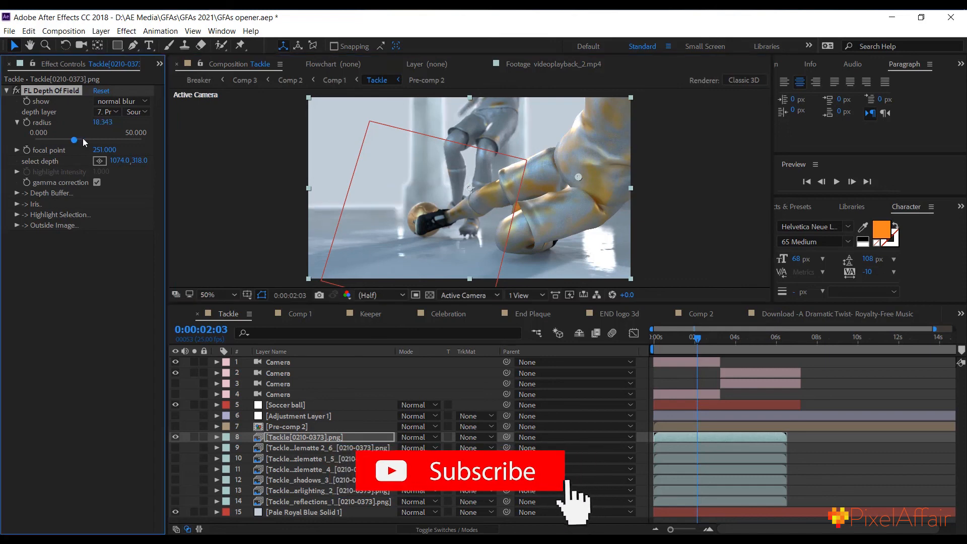
drag(86, 141, 116, 140)
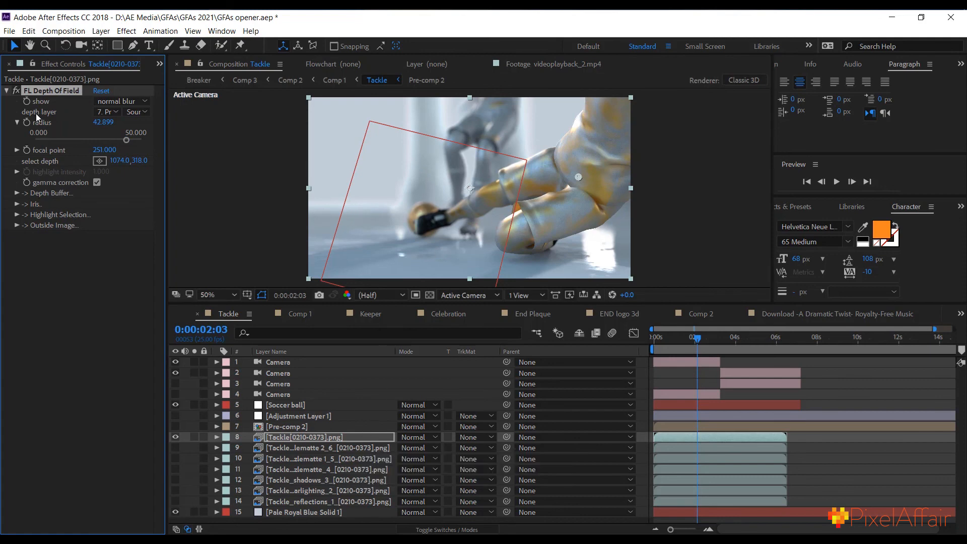
click(17, 89)
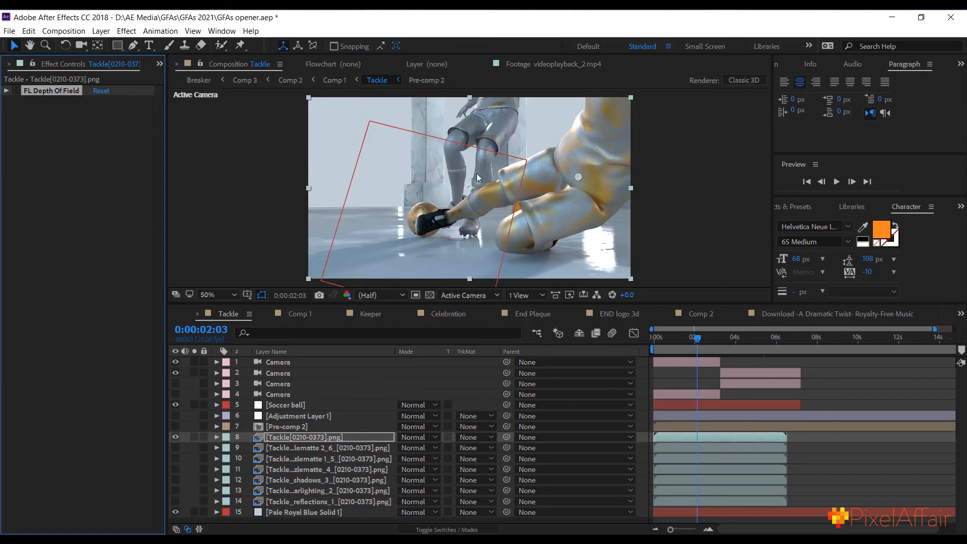
Compare the shot with Pale Royal Blue Solid 1 hidden and shown, and turn Adjustment Layer 1 back on
click(176, 511)
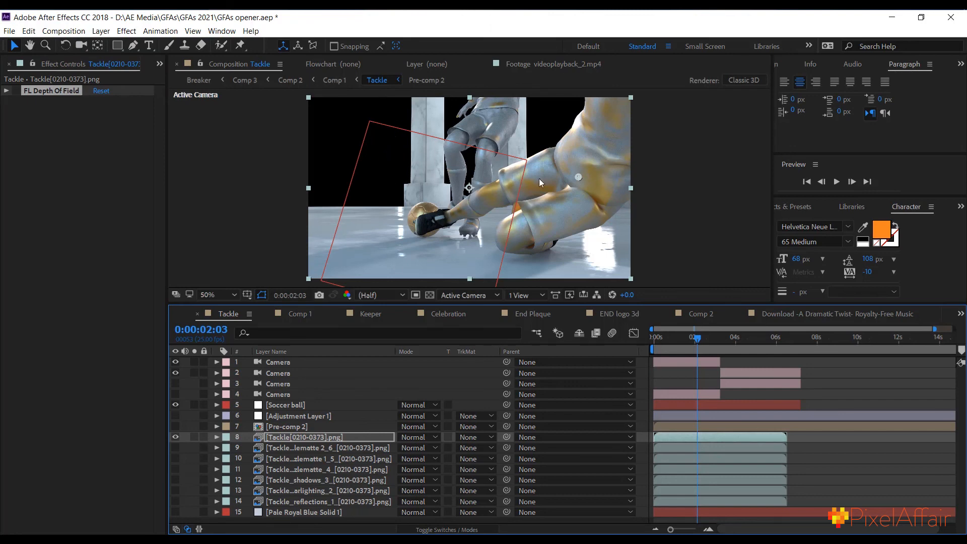
click(175, 512)
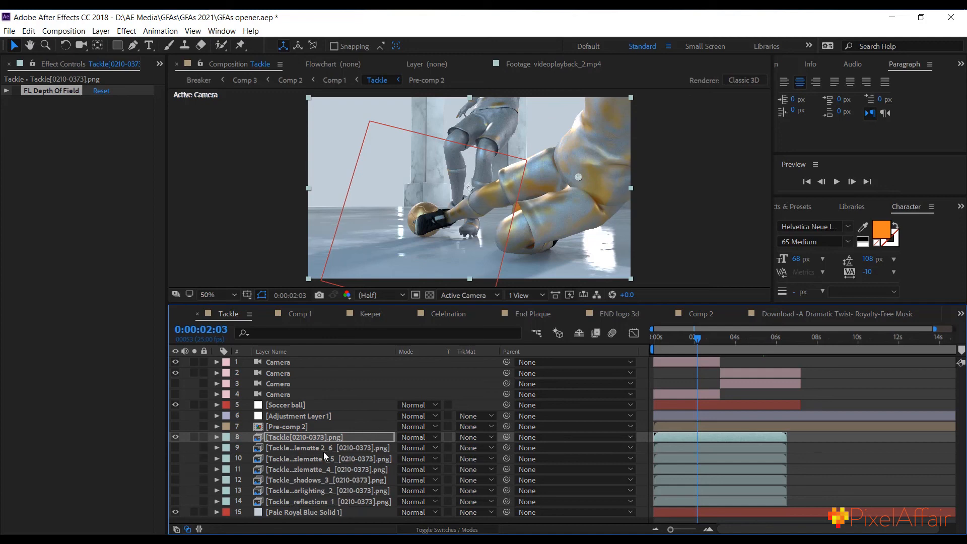
click(297, 437)
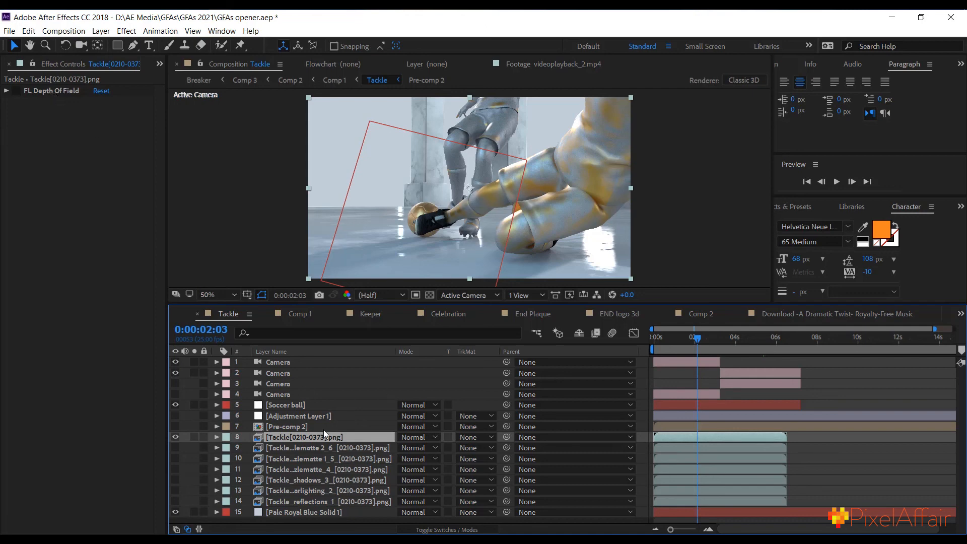
click(289, 415)
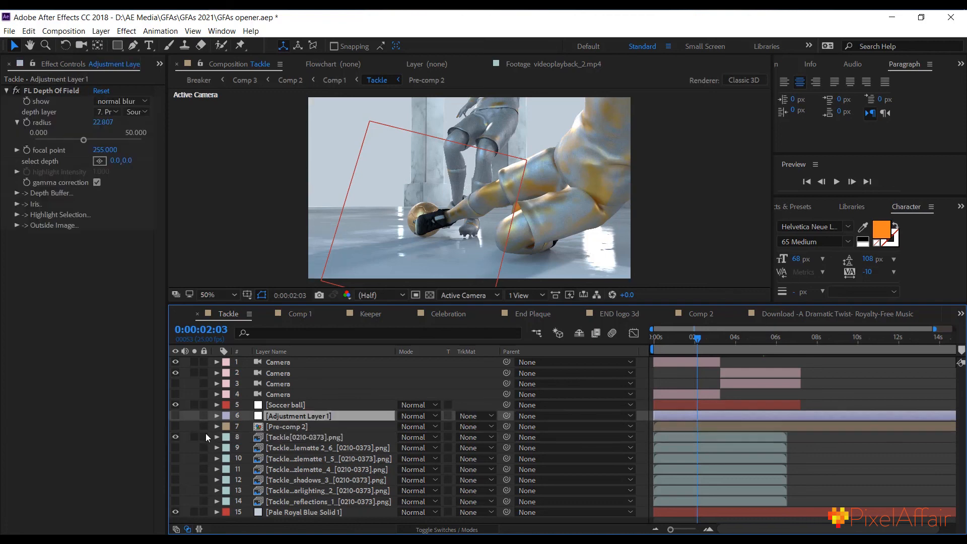
click(175, 416)
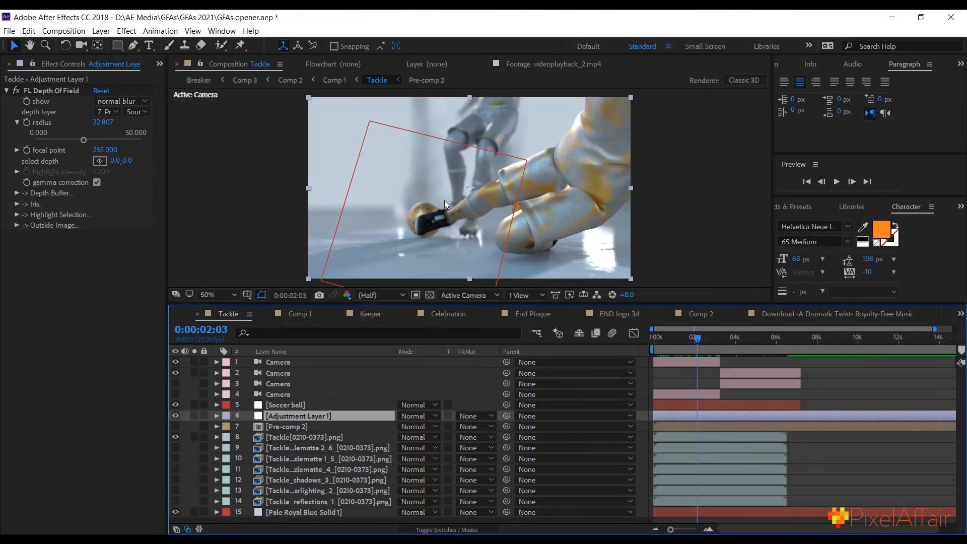